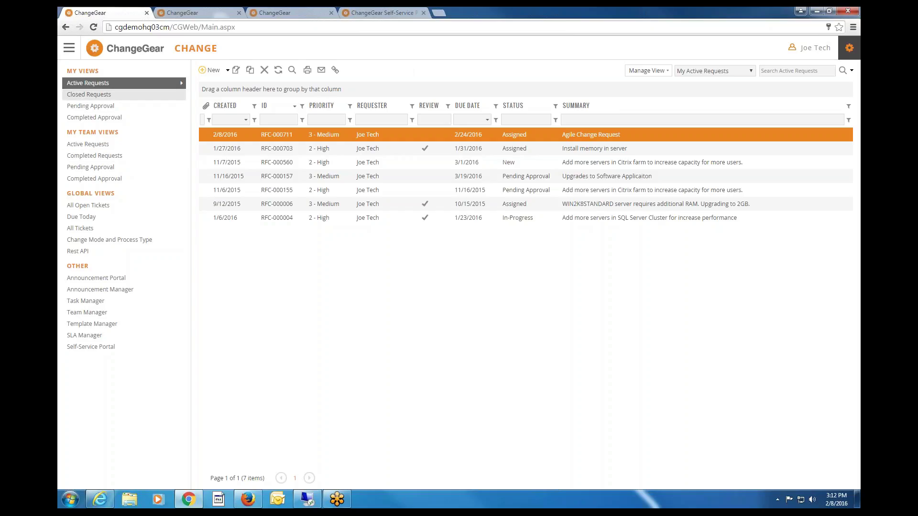
Leave RFC-000560's context menu and switch to the Dashboard tab showing change metrics.
right_click(350, 167)
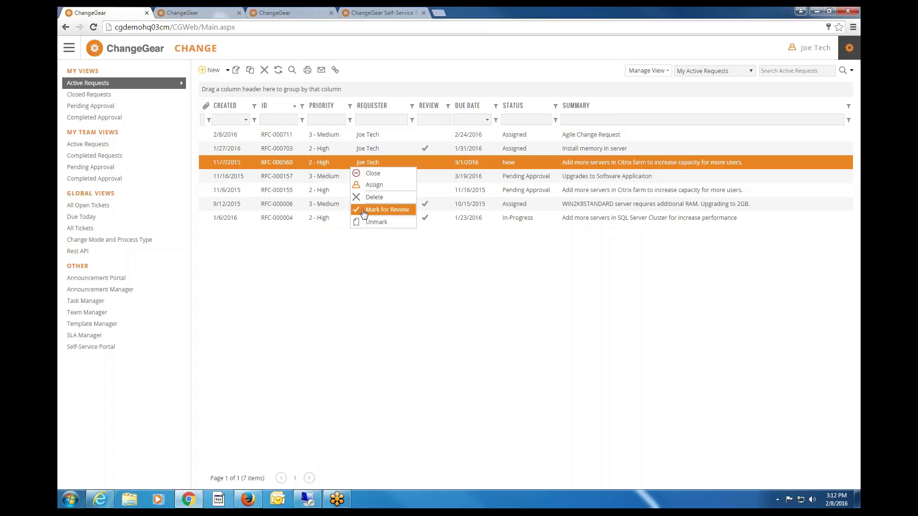
left_click(204, 14)
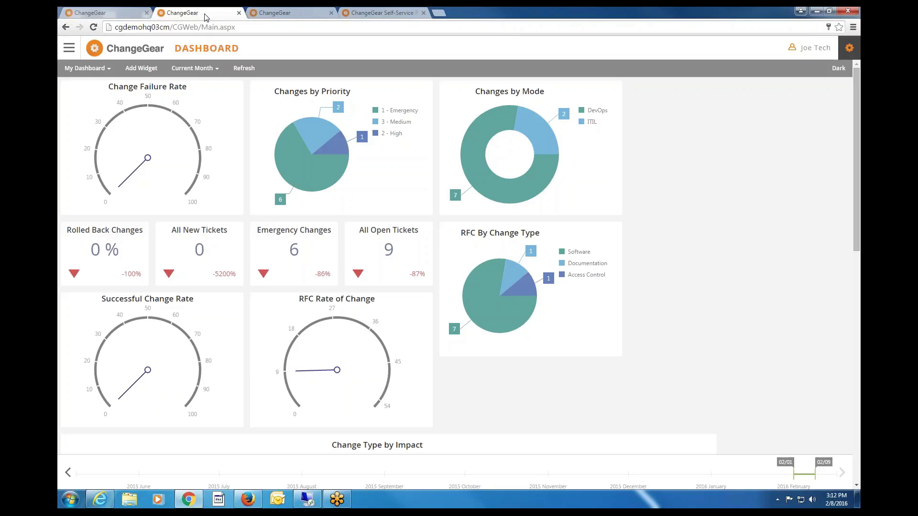
In the workspace tab, filter the activities list to show only Change activities.
left_click(287, 17)
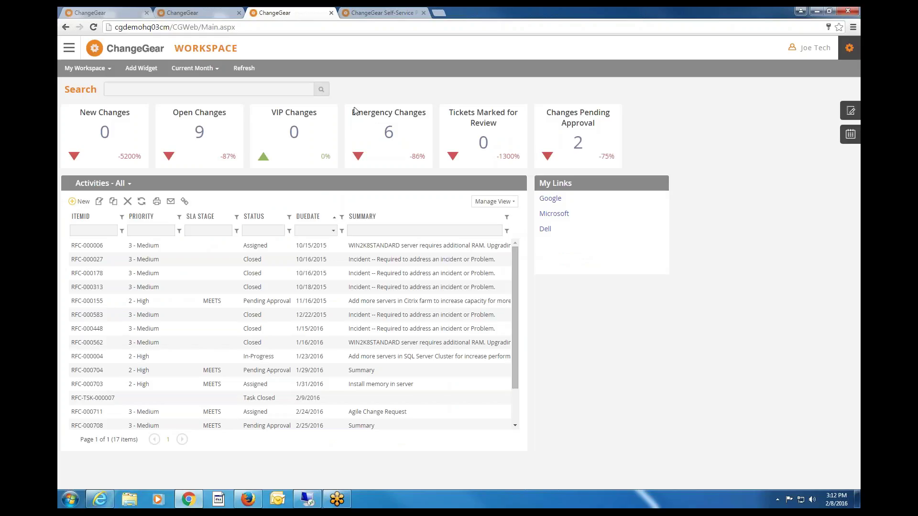
left_click(126, 187)
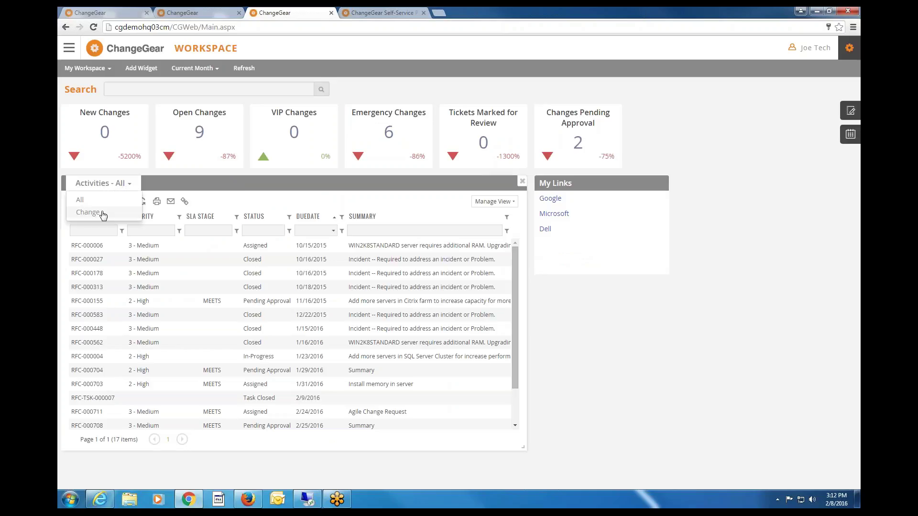
left_click(102, 214)
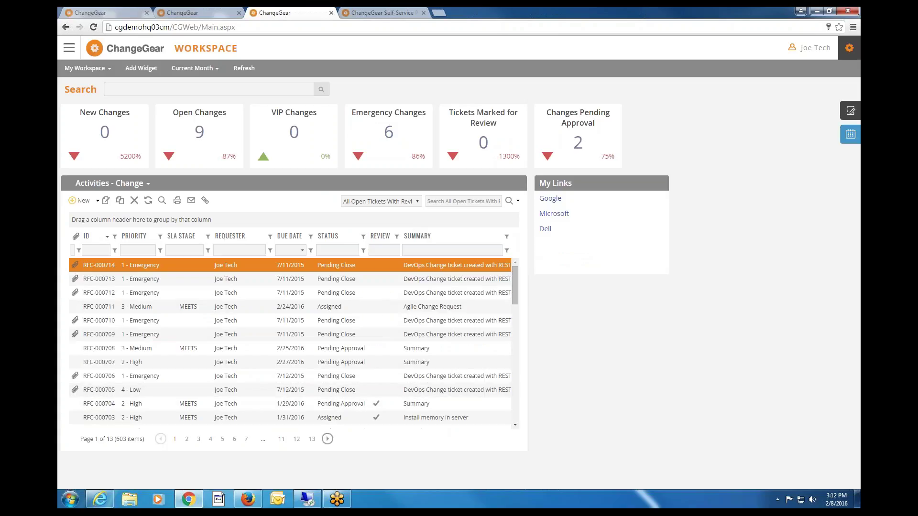
Check the change calendar briefly, then bring up the Meeting Notes panel.
left_click(851, 134)
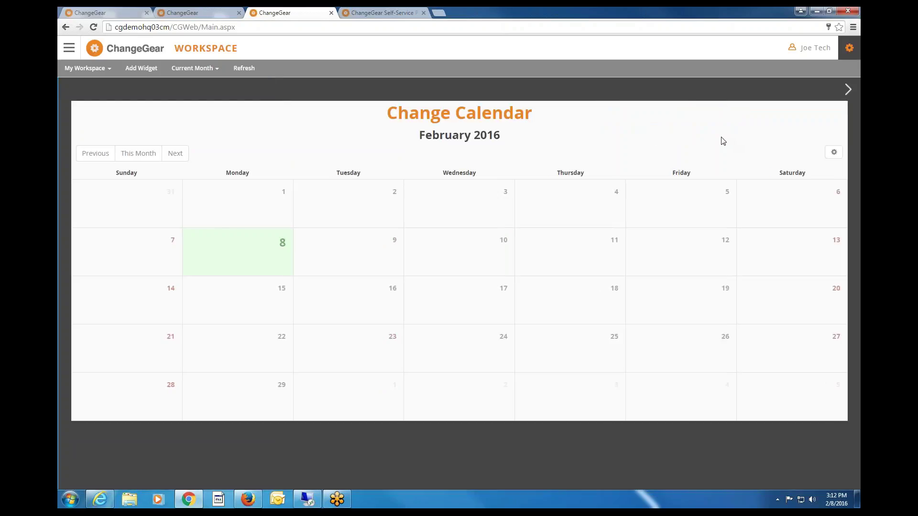
left_click(847, 91)
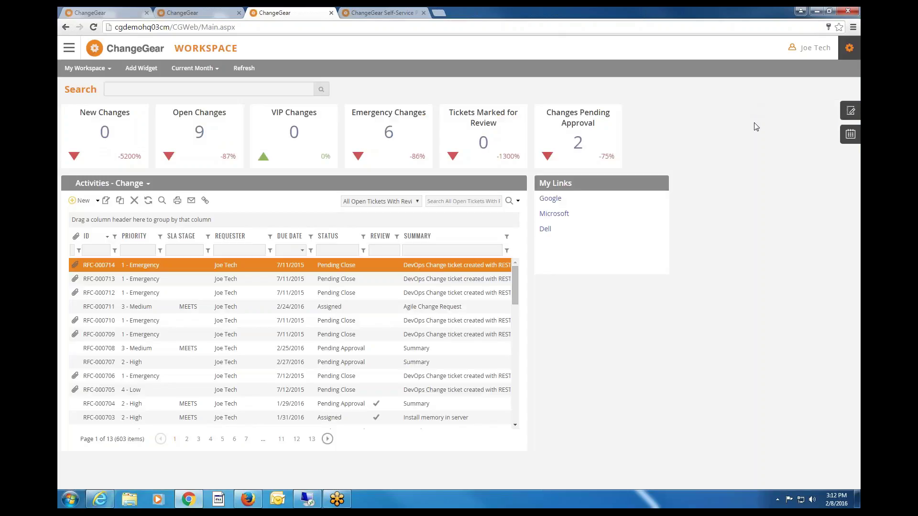
left_click(850, 113)
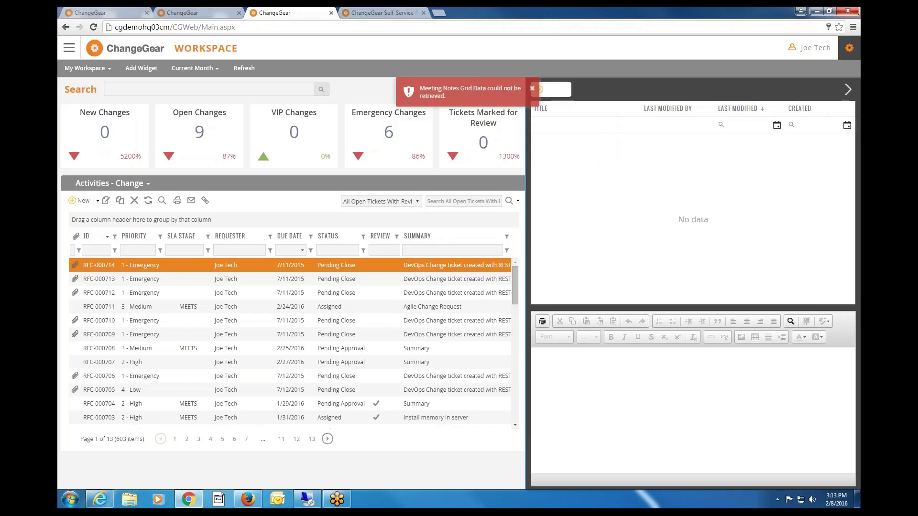
left_click(849, 50)
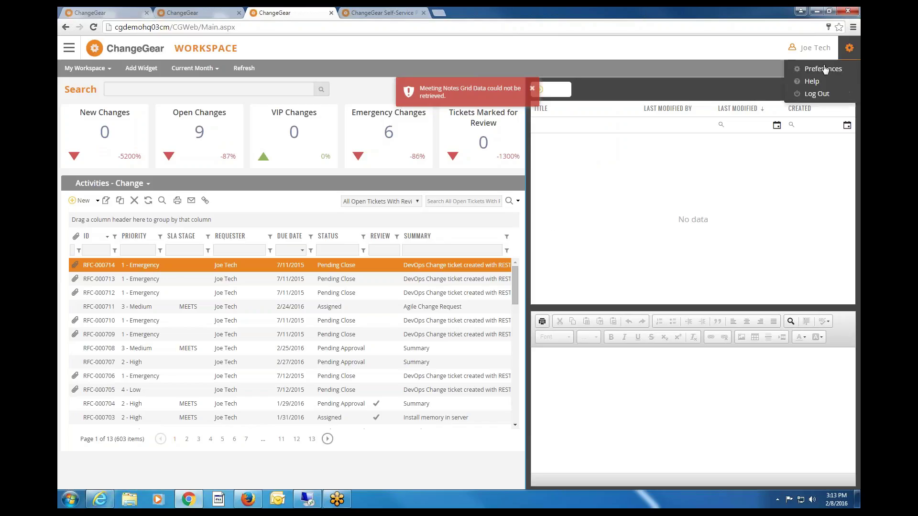
Log out, then attempt to sign back in with the technician account's username and password.
left_click(818, 94)
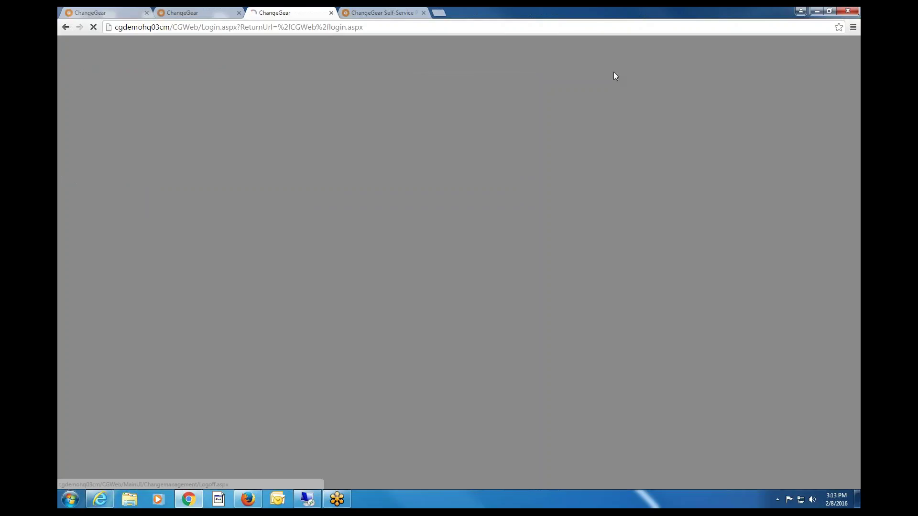
type("jtech")
key("Tab")
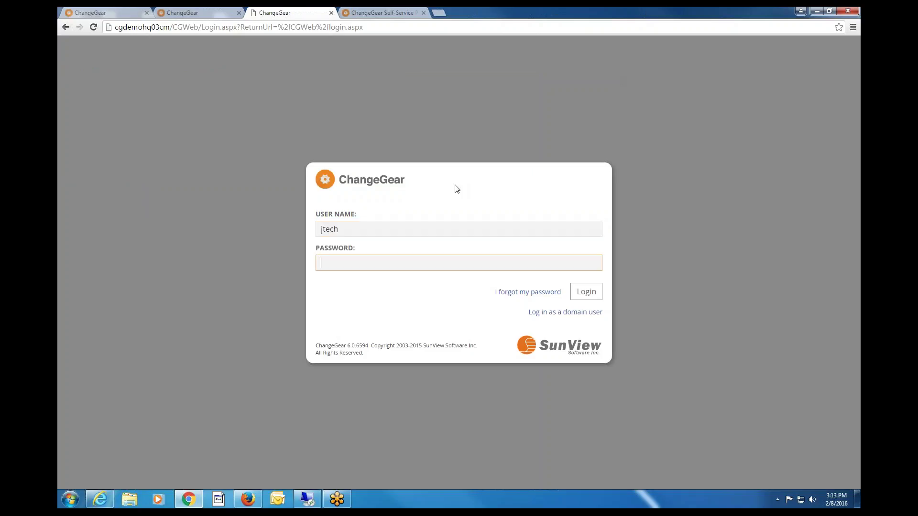
type("••••")
key("Return")
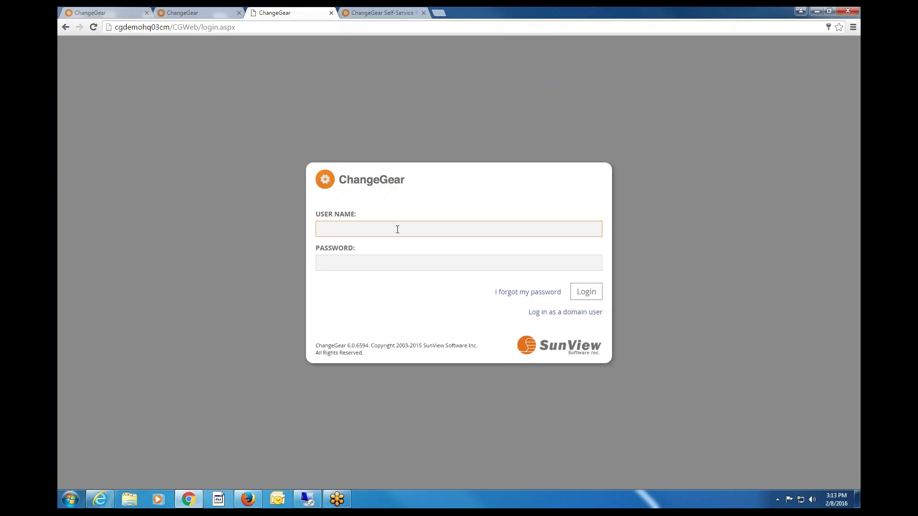
Retry the technician login with the re-entered password, then close the login tab.
type("jtech")
key("Tab")
type("•")
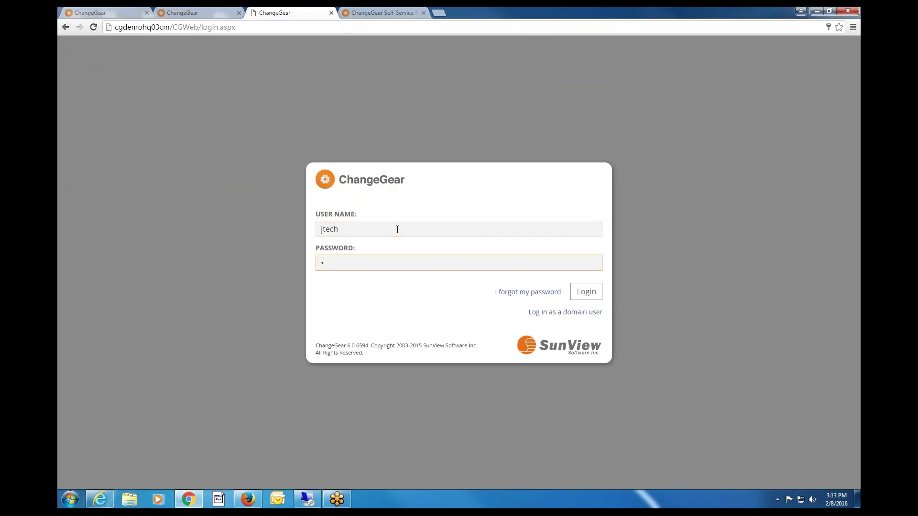
type("••••")
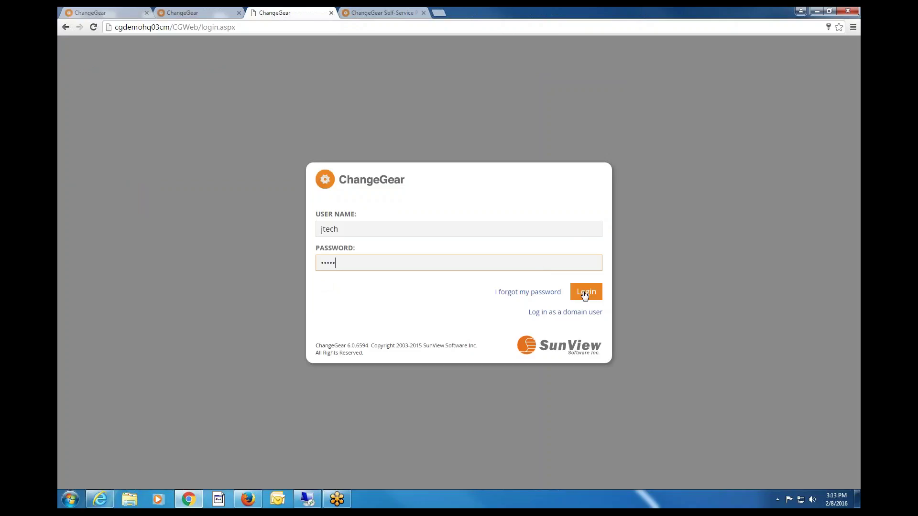
left_click(584, 294)
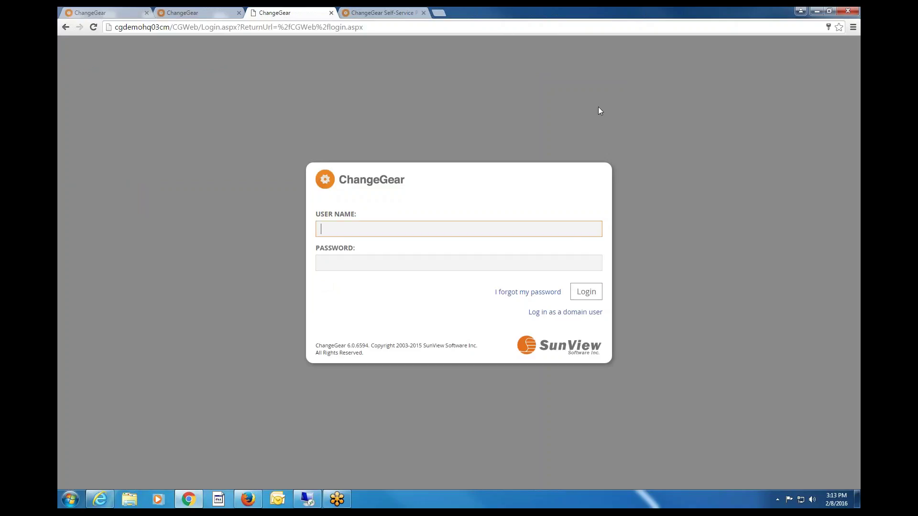
left_click(245, 27)
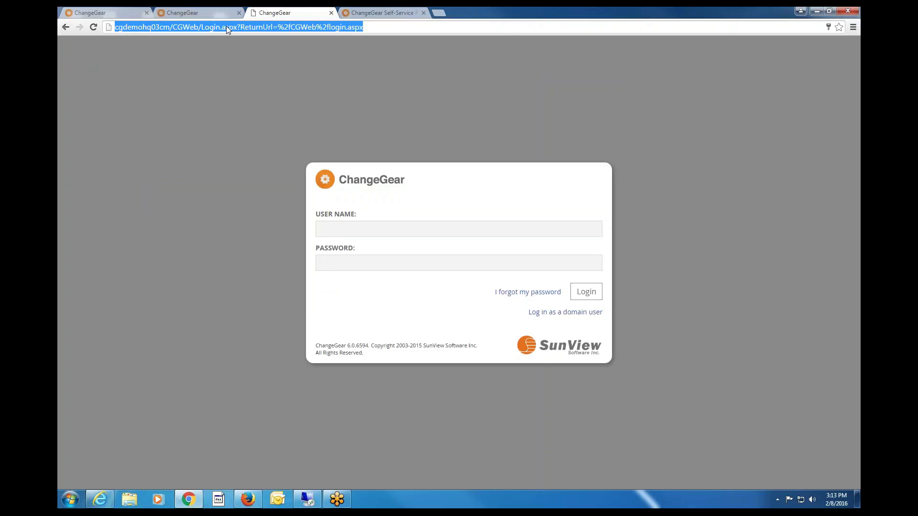
left_click(332, 13)
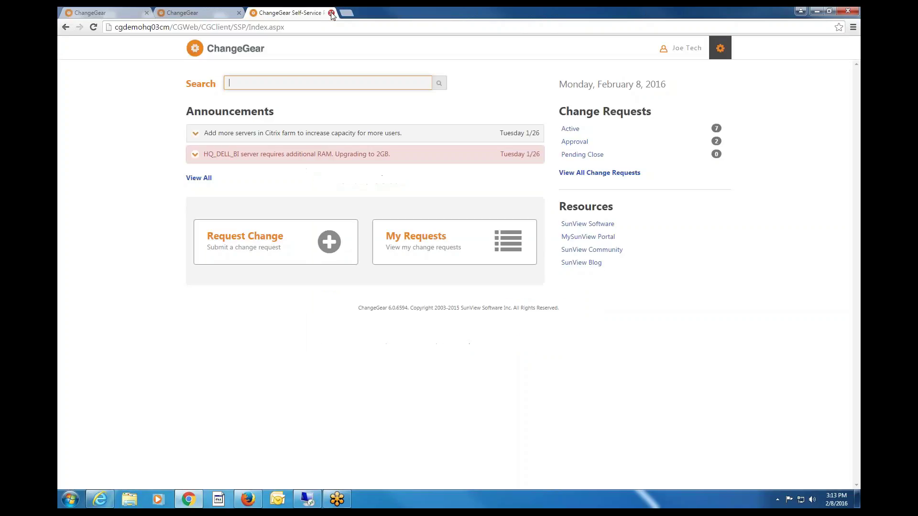
Move through the Dashboard and Self-Service tabs back to the Active Requests tab.
left_click(188, 13)
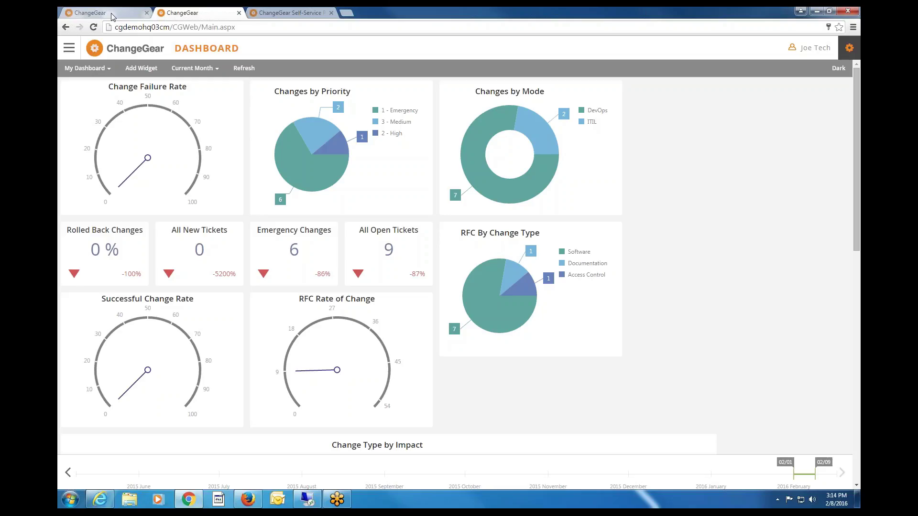
left_click(302, 14)
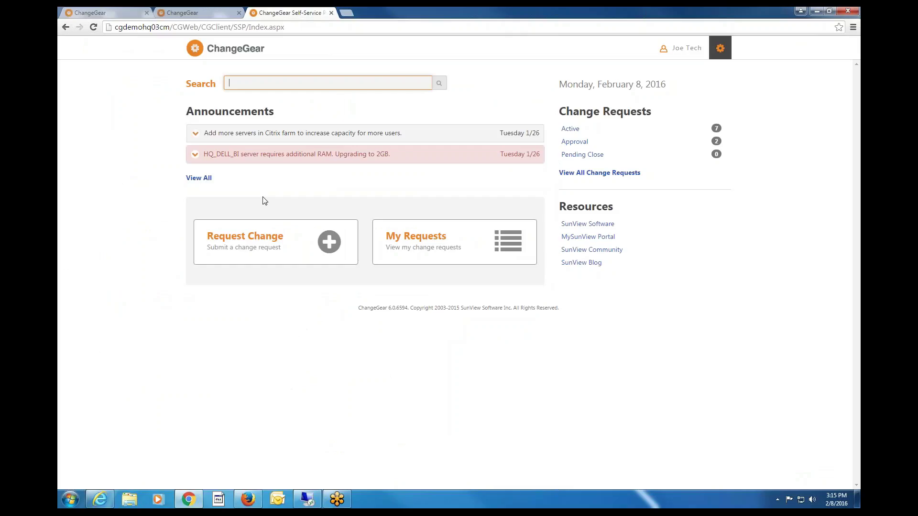
left_click(117, 14)
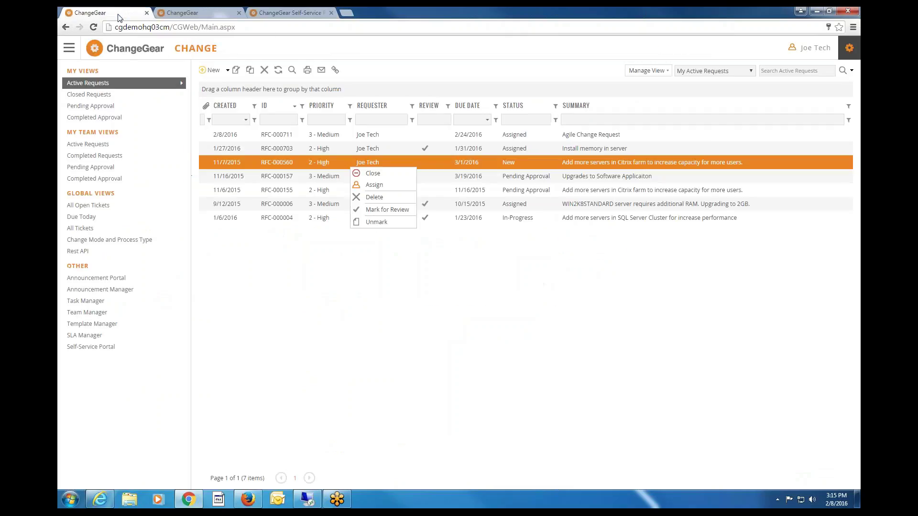
Dismiss the request's context menu and start a New change request.
left_click(367, 56)
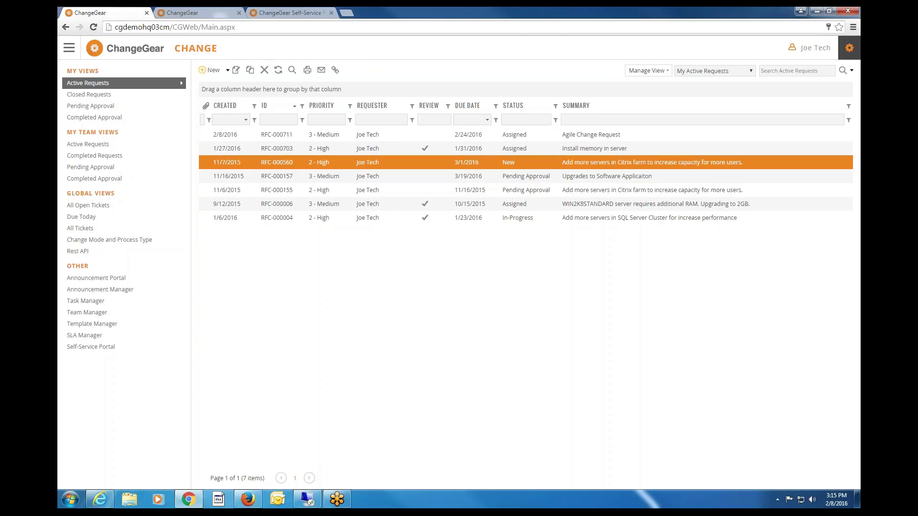
left_click(211, 70)
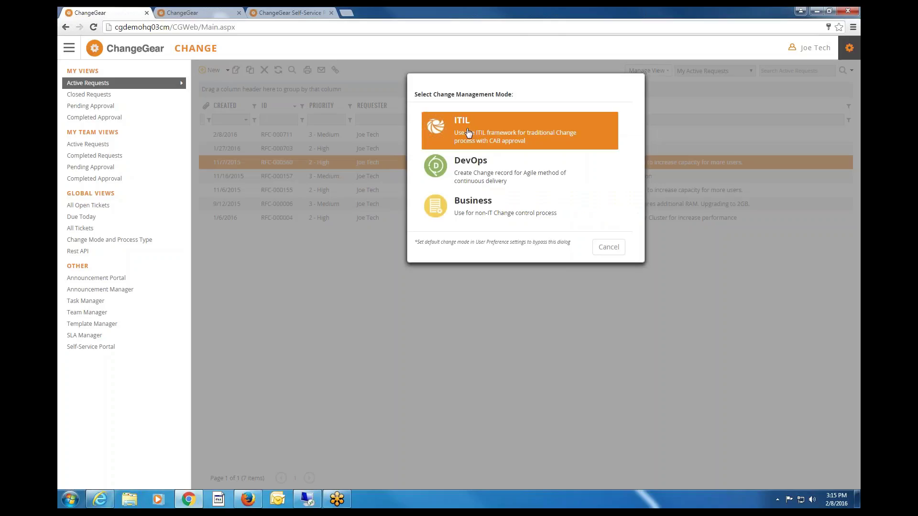
Choose ITIL mode and enter 'we will be fined..' as the If Not Implemented impact.
left_click(469, 133)
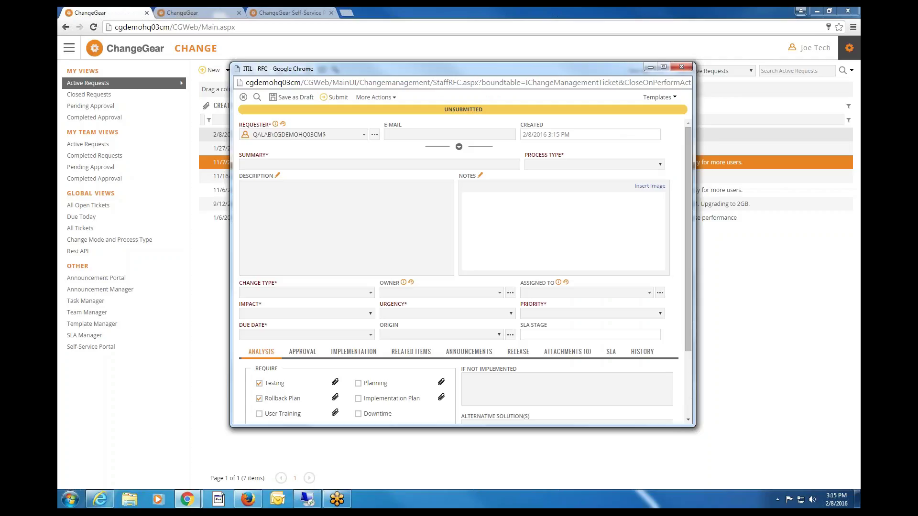
left_click_drag(687, 257, 680, 391)
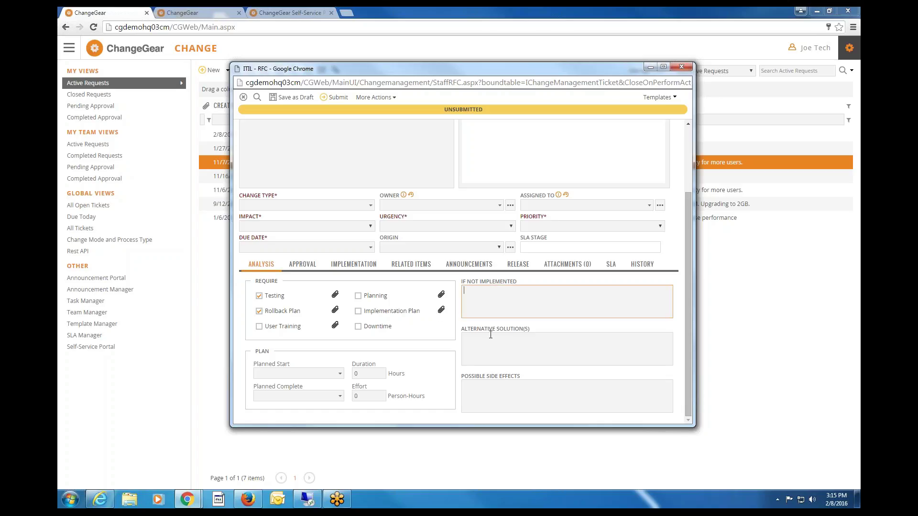
left_click(491, 358)
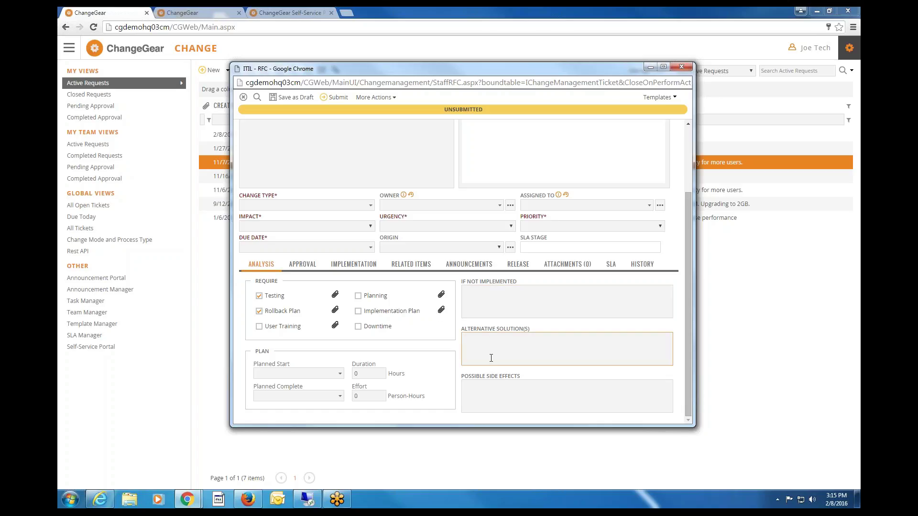
left_click(488, 296)
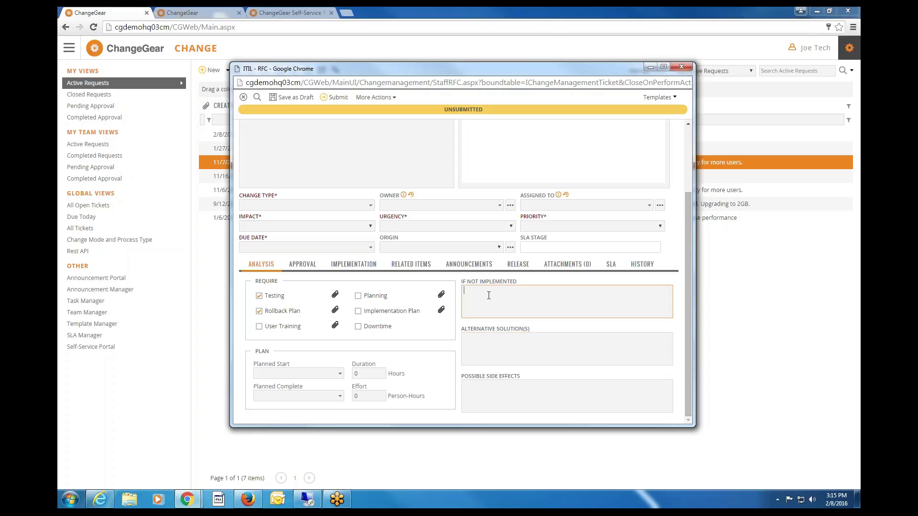
type("we will be fined..")
Set Hardware : Replacement, impact 2 - Significant, urgency 2 - High, priority 3 - Medium, and tick Downtime.
left_click(369, 205)
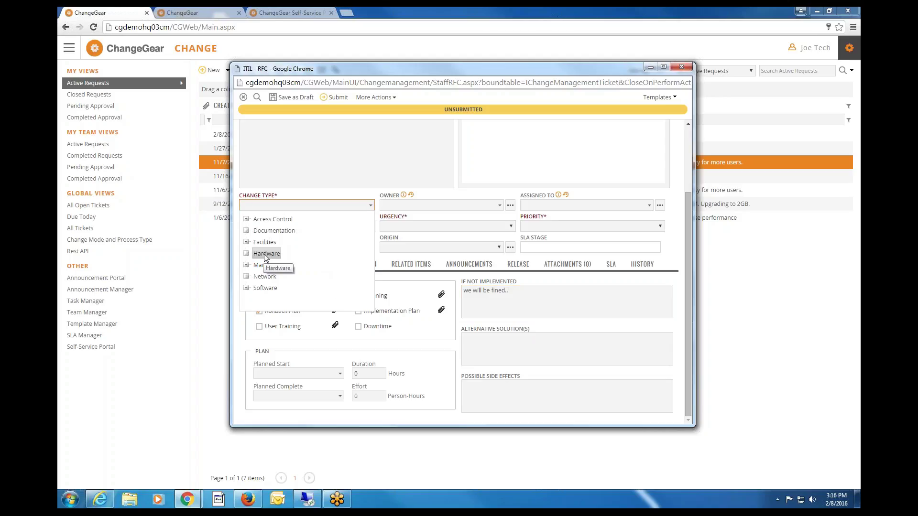
left_click(246, 255)
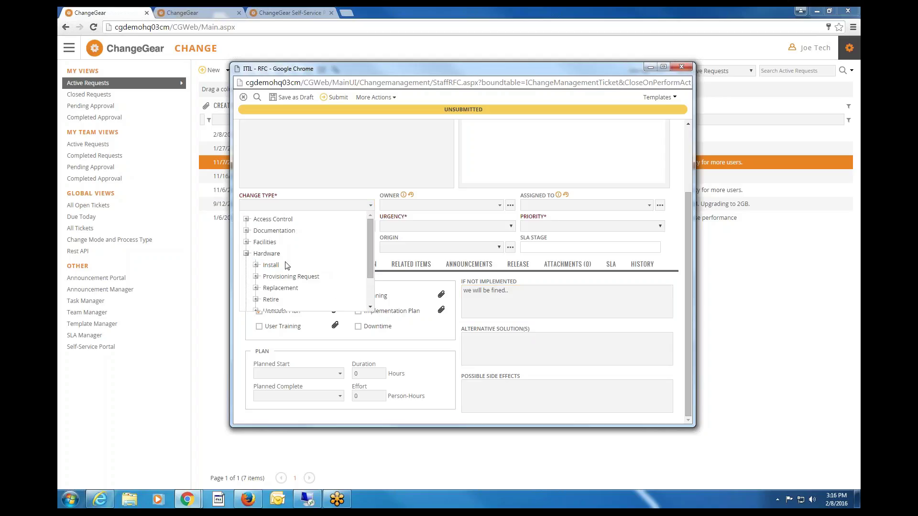
left_click(277, 290)
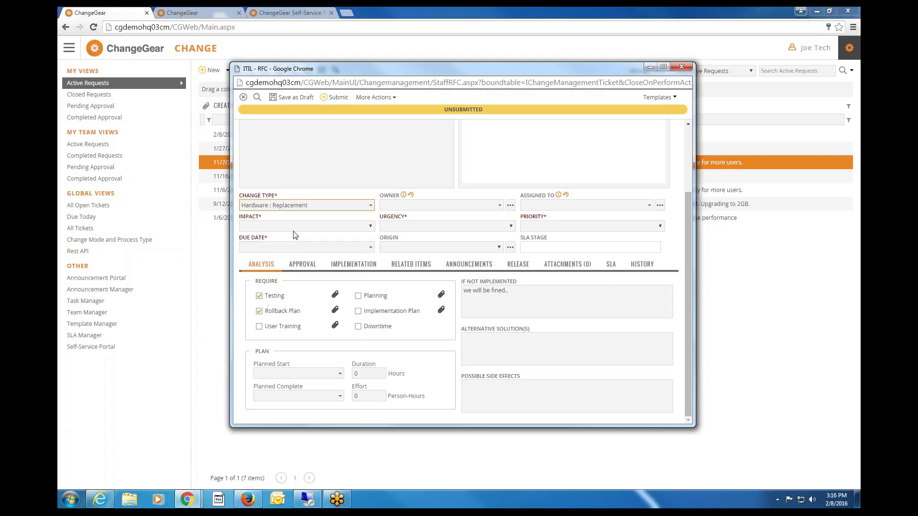
left_click(287, 226)
left_click(280, 250)
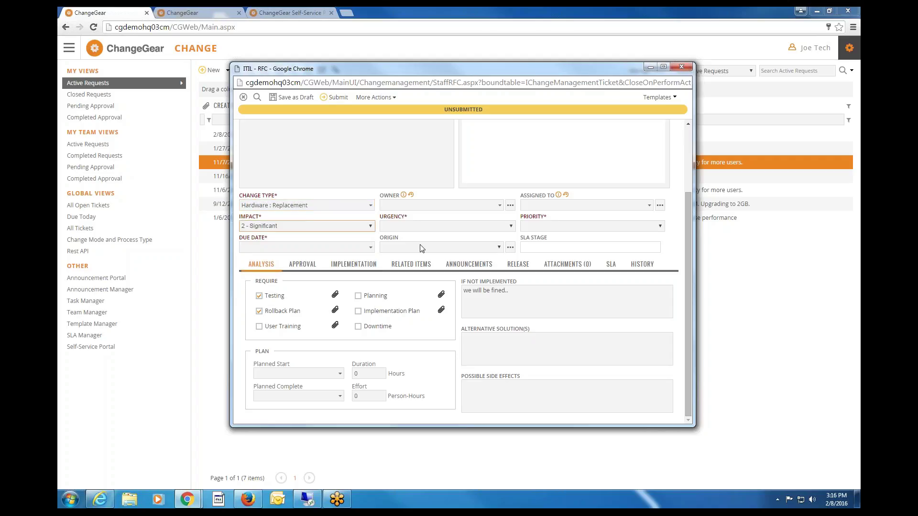
left_click(421, 226)
left_click(421, 250)
left_click(569, 226)
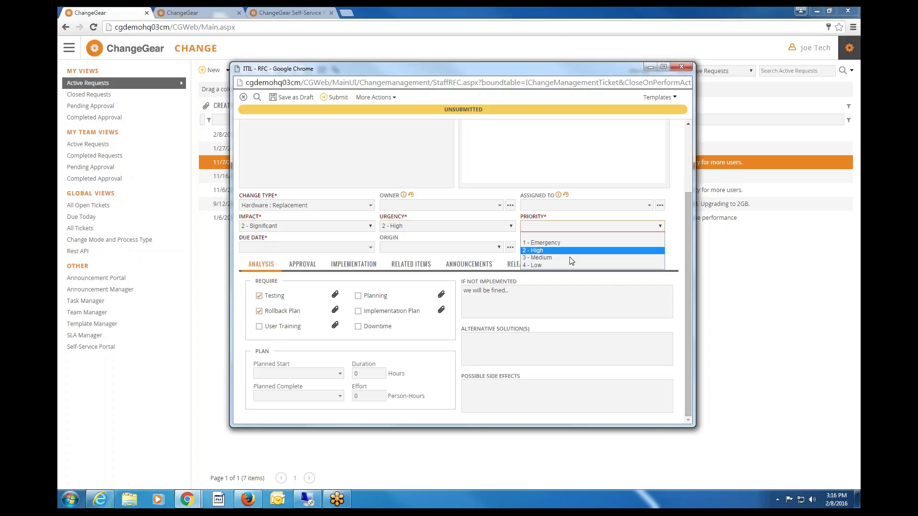
left_click(571, 258)
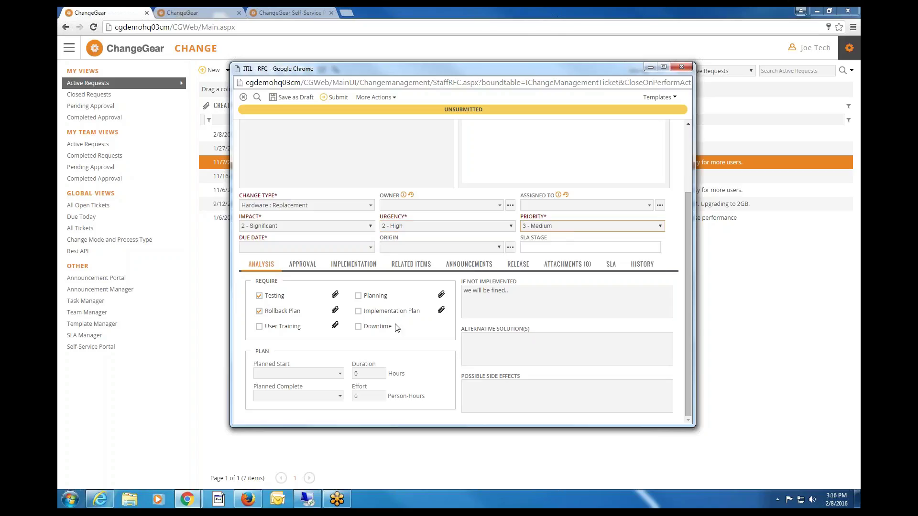
left_click(356, 328)
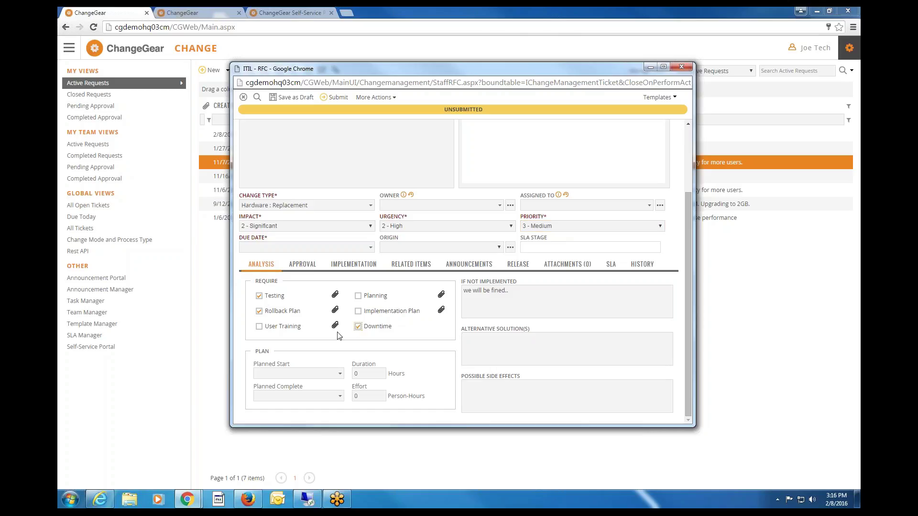
left_click(340, 374)
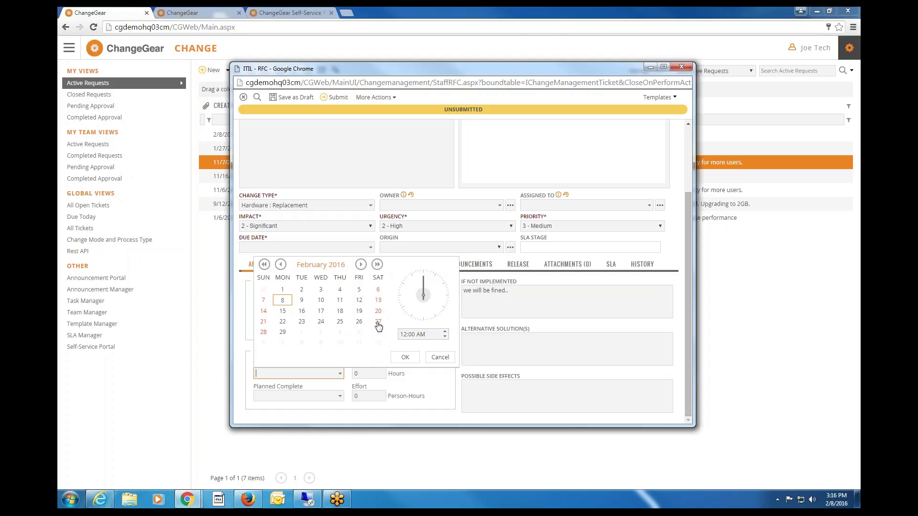
Plan the change from 2/26 to 2/29/2016 with duration 2 and effort 1.
left_click(359, 322)
left_click(405, 357)
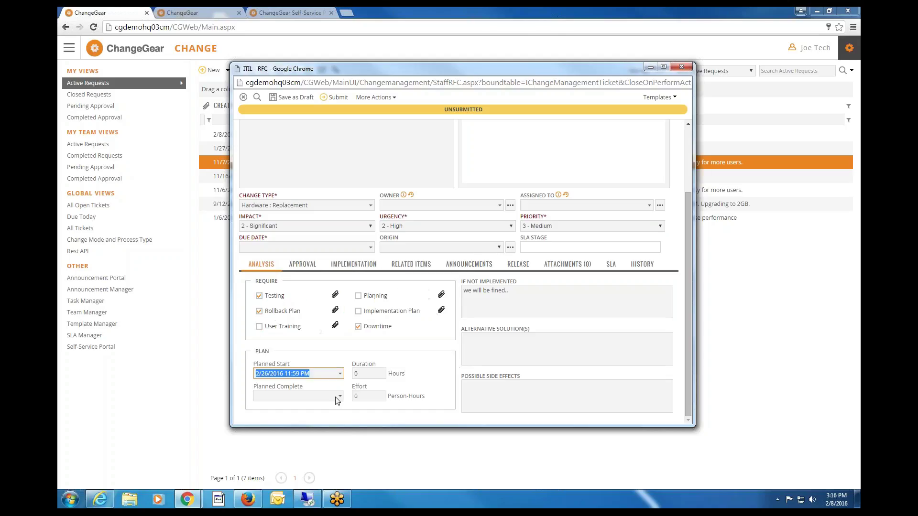
left_click(339, 397)
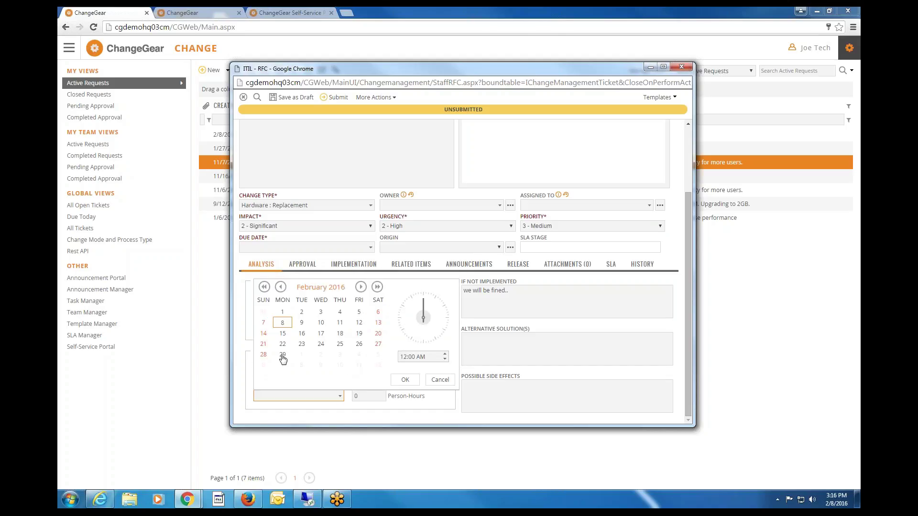
left_click(283, 355)
left_click(405, 380)
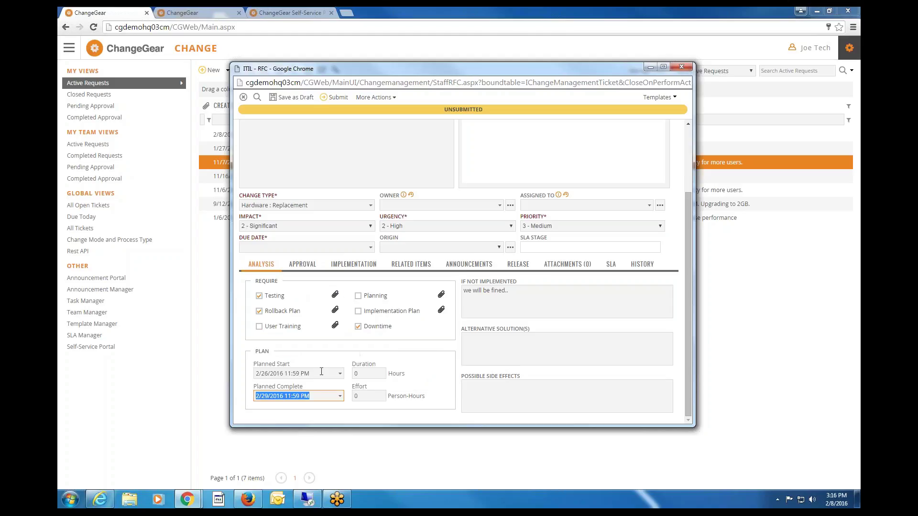
key("Tab")
type("2")
key("Tab")
type("1")
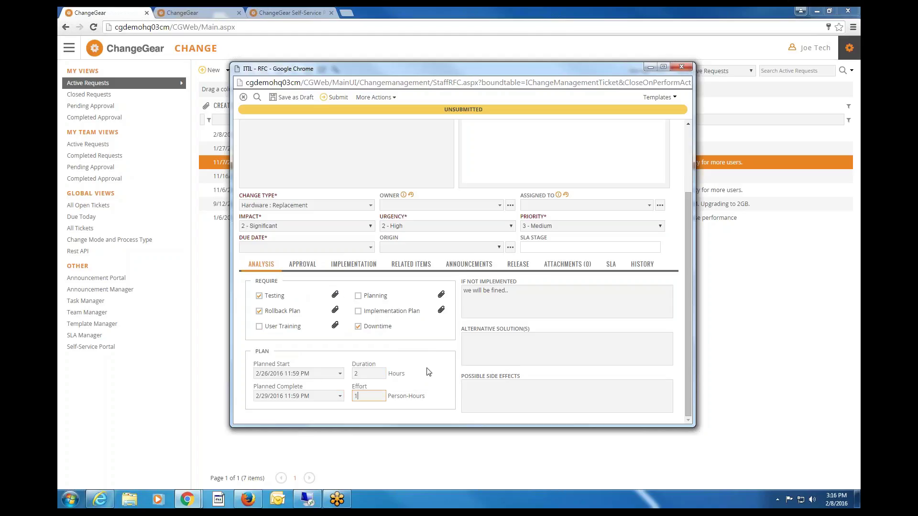
left_click(427, 369)
Set the due date to 2/26/2016, submit the request, and close the login popup.
left_click(371, 248)
left_click(342, 317)
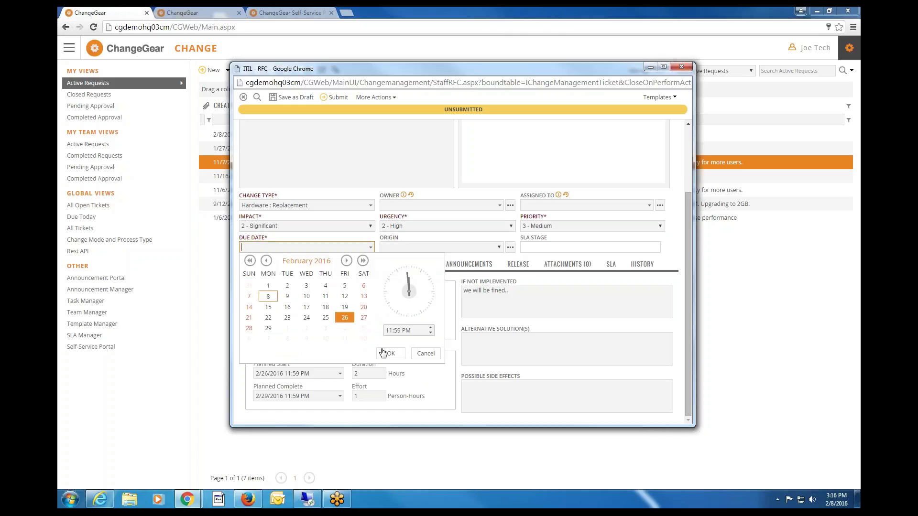
left_click(383, 353)
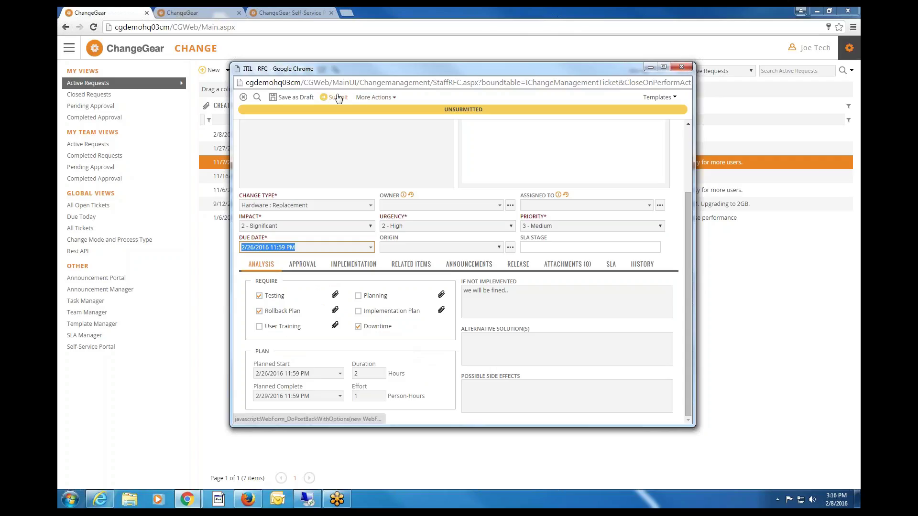
left_click(304, 264)
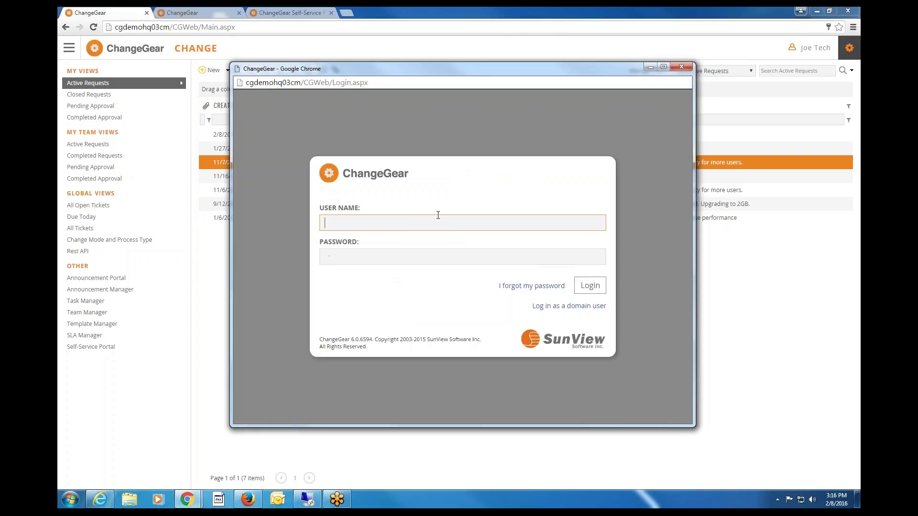
left_click(683, 67)
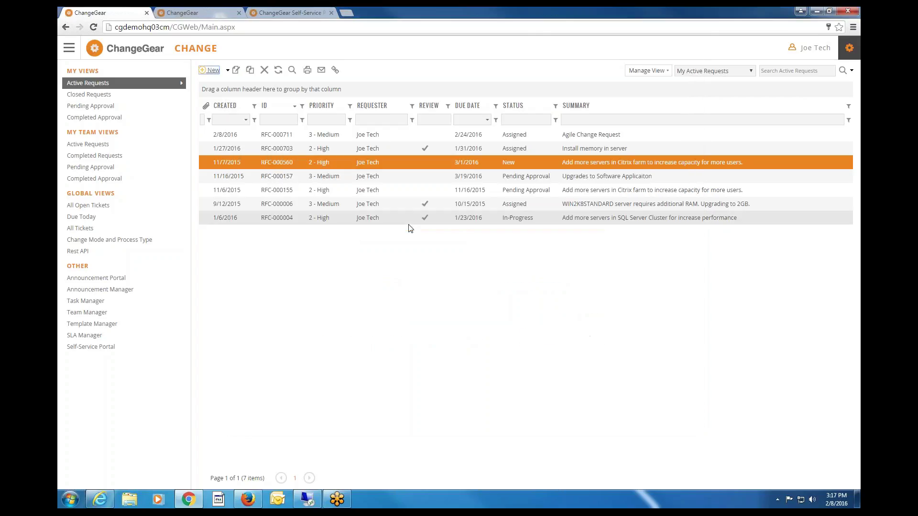
Open RFC-000560, enlarge its window, and view its Approval tab with one pending CIO approval.
double_click(427, 165)
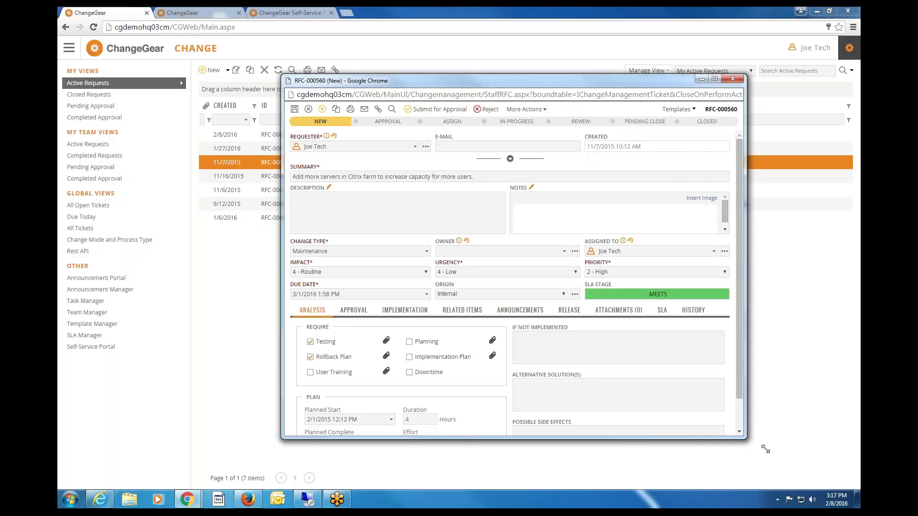
left_click_drag(765, 450, 799, 461)
left_click(353, 310)
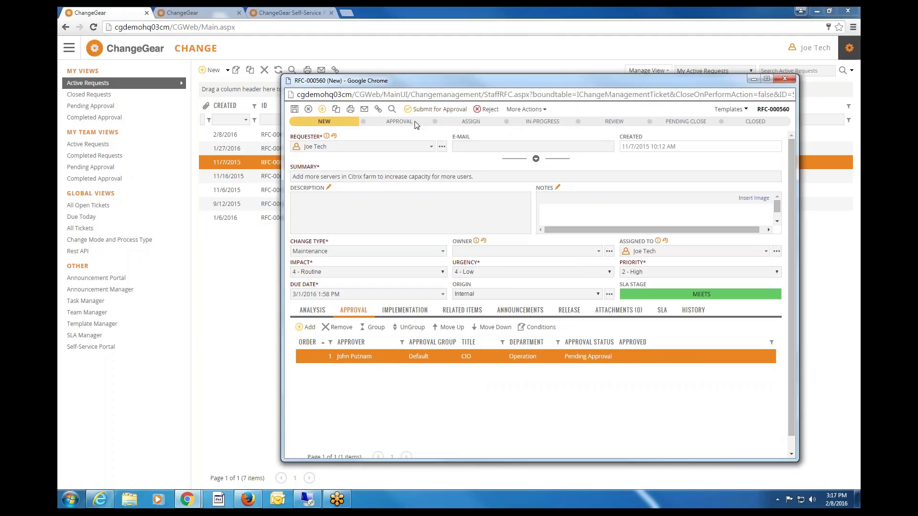
double_click(388, 121)
left_click_drag(483, 124, 461, 123)
left_click_drag(561, 123, 525, 123)
left_click(443, 251)
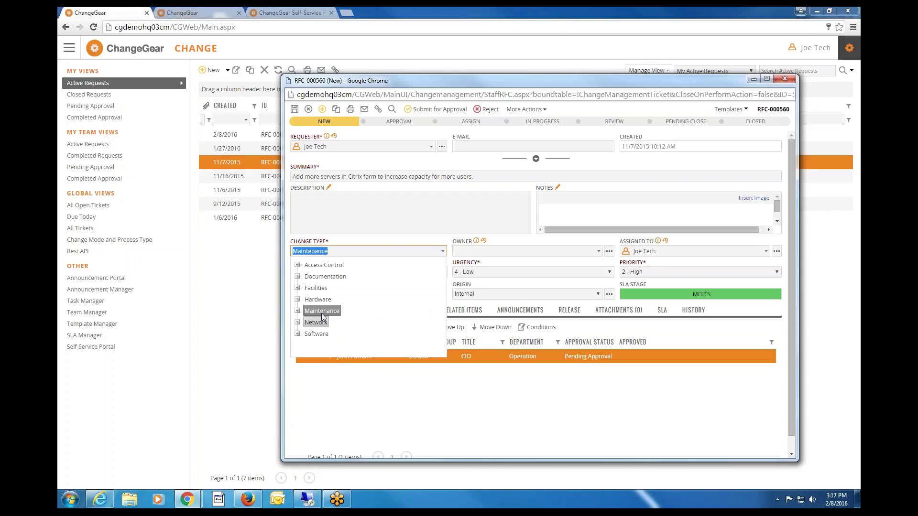
left_click(412, 239)
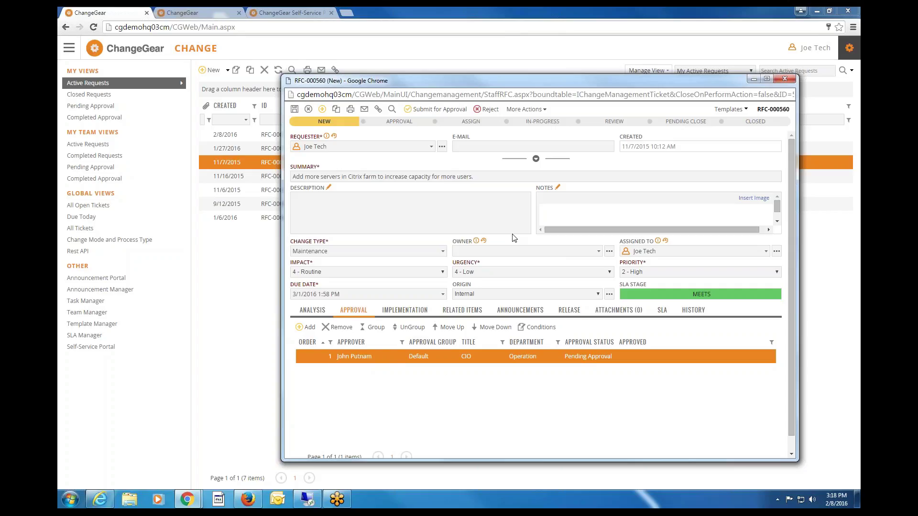
left_click(248, 501)
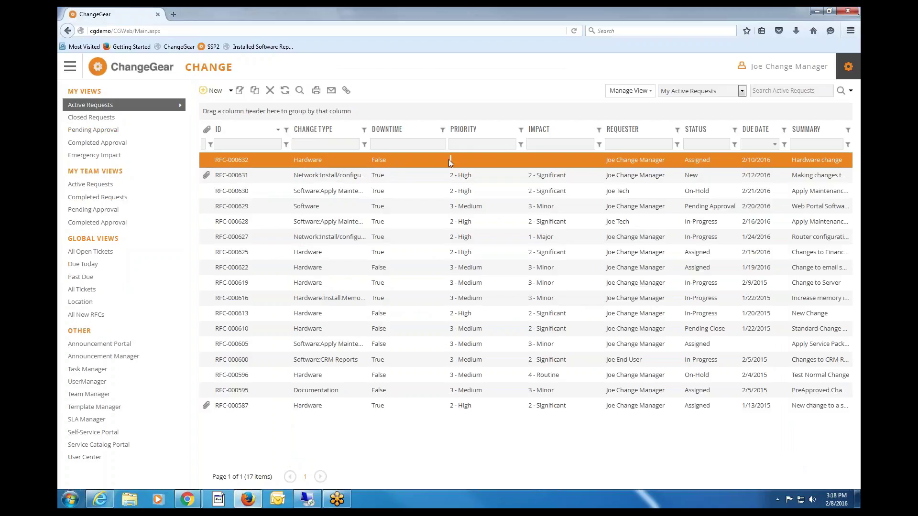
double_click(449, 160)
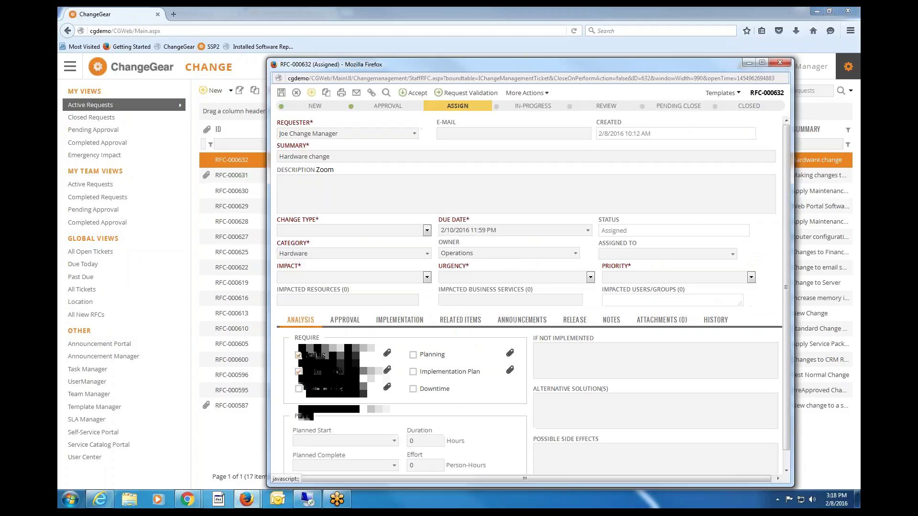
left_click(345, 319)
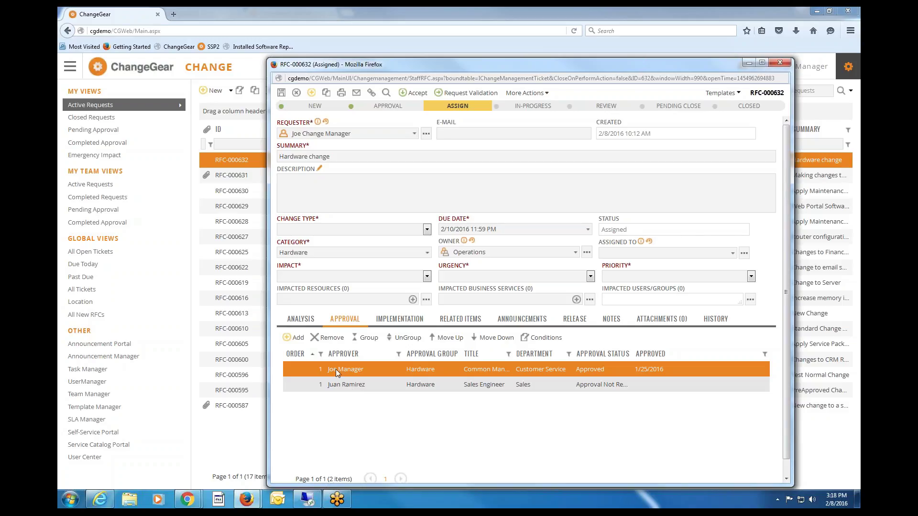
left_click(781, 63)
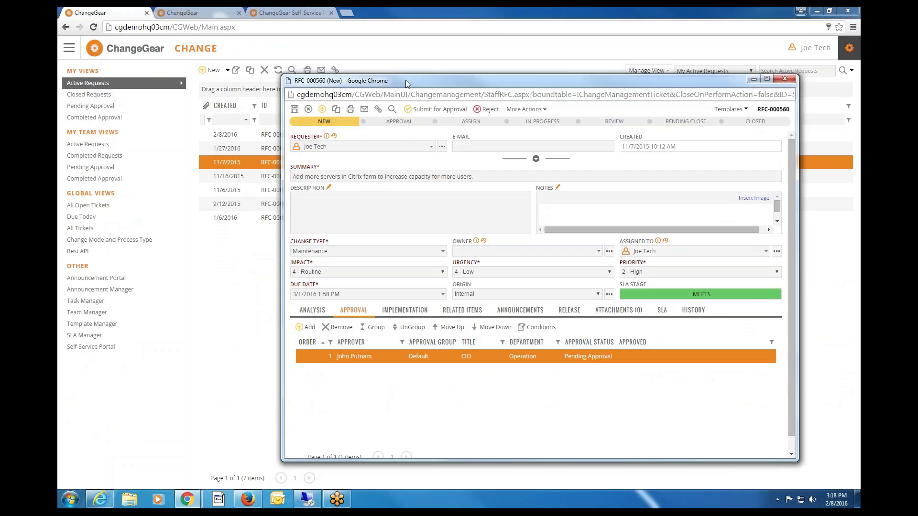
left_click_drag(405, 80, 374, 71)
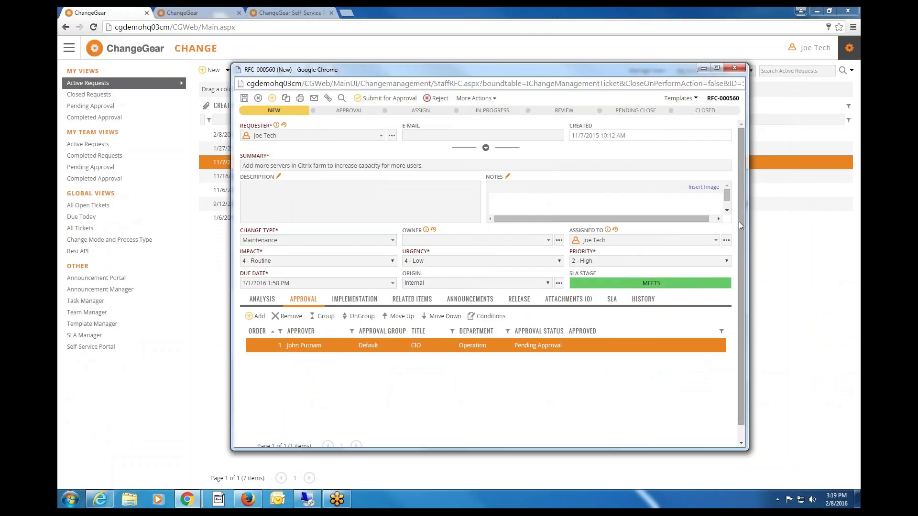
On RFC-000560's Implementation tab, add a new Deployment task and move to its Duration and Effort fields.
left_click_drag(739, 267, 740, 284)
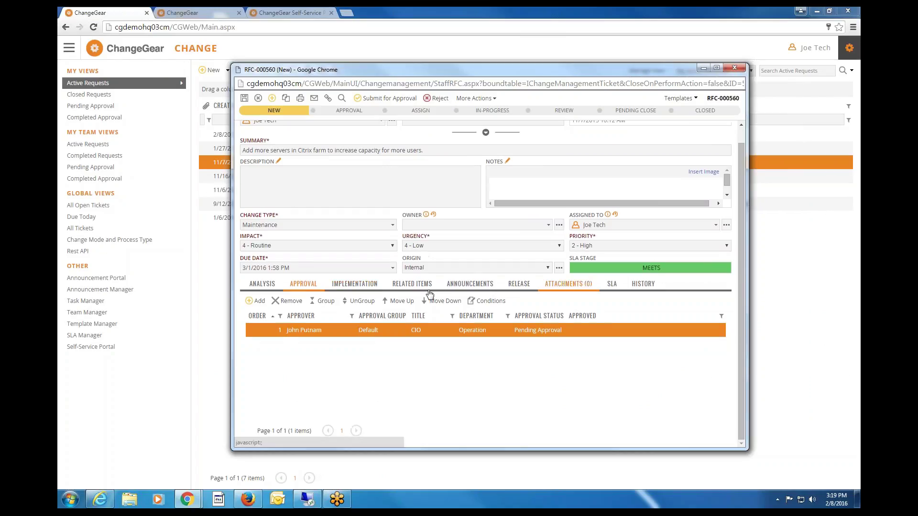
left_click(354, 285)
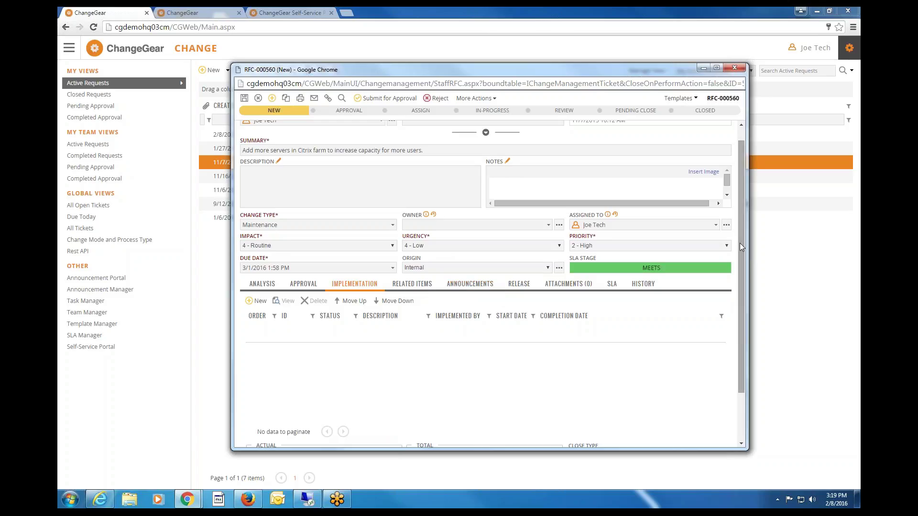
scroll(735, 297, "down", 2)
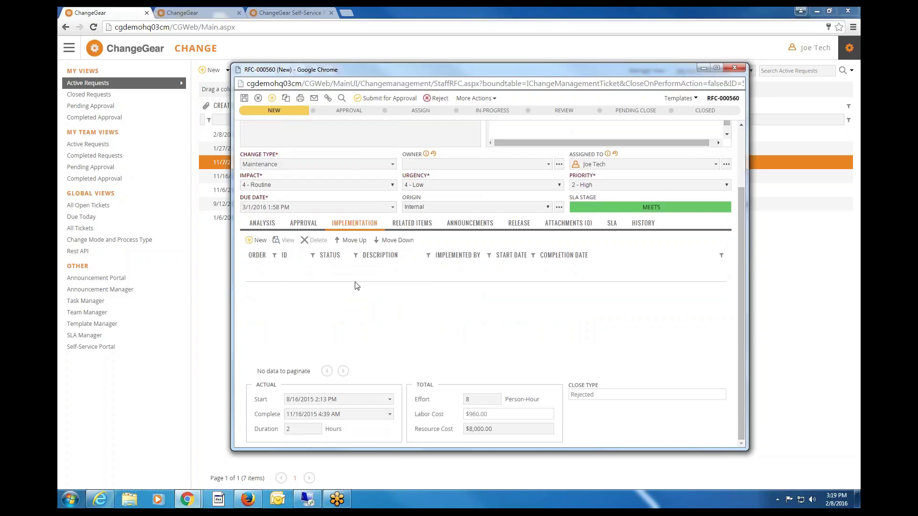
left_click(260, 240)
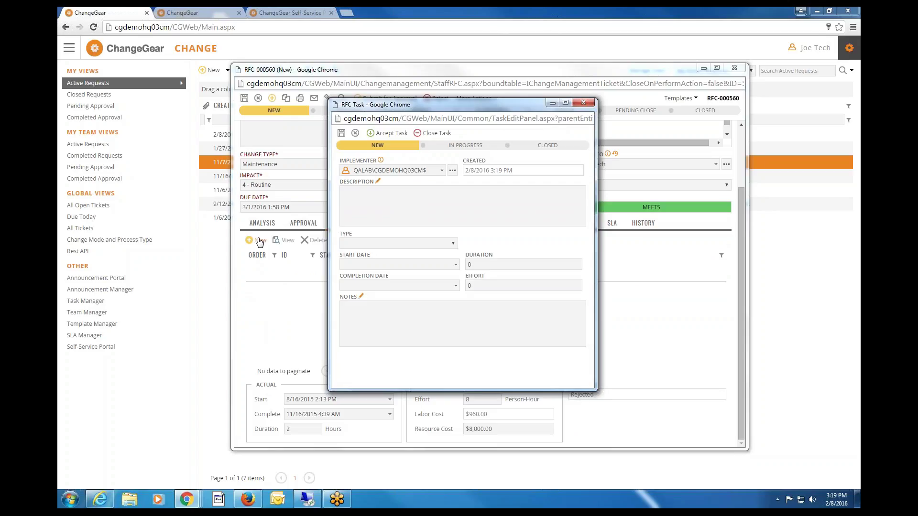
left_click(431, 243)
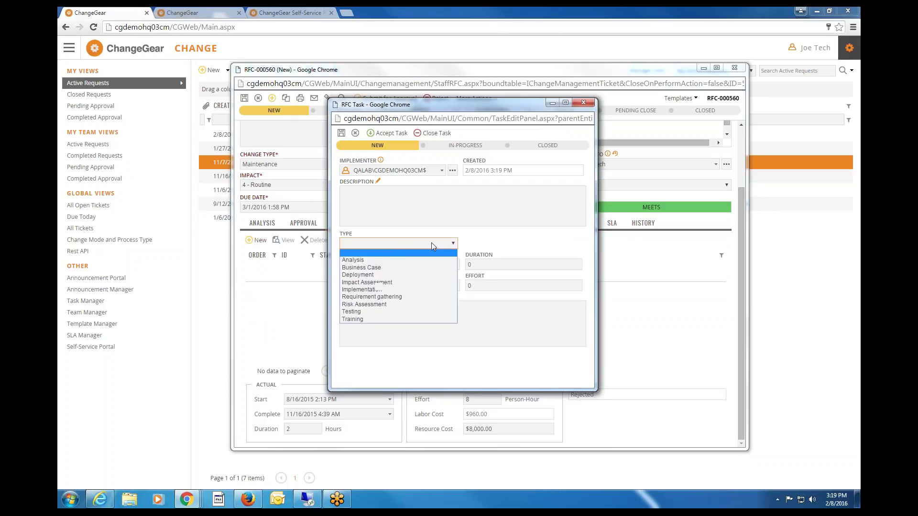
left_click(377, 275)
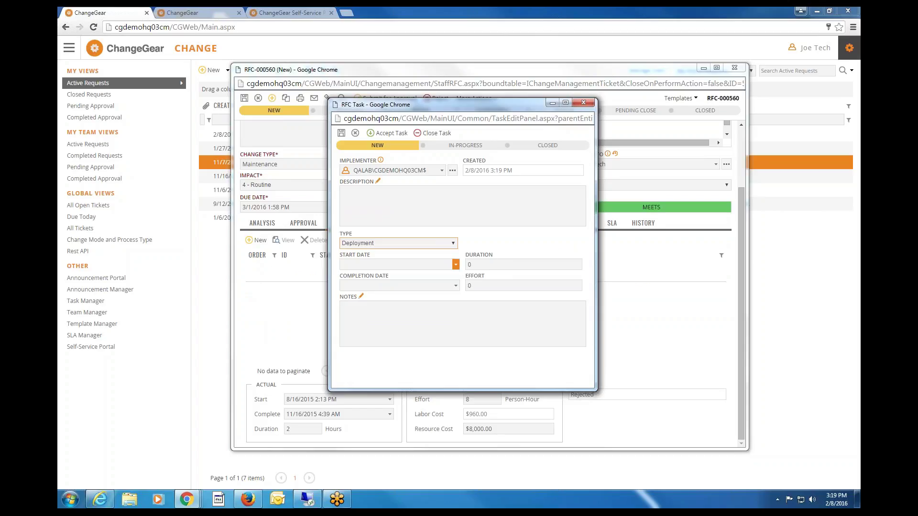
key("Tab")
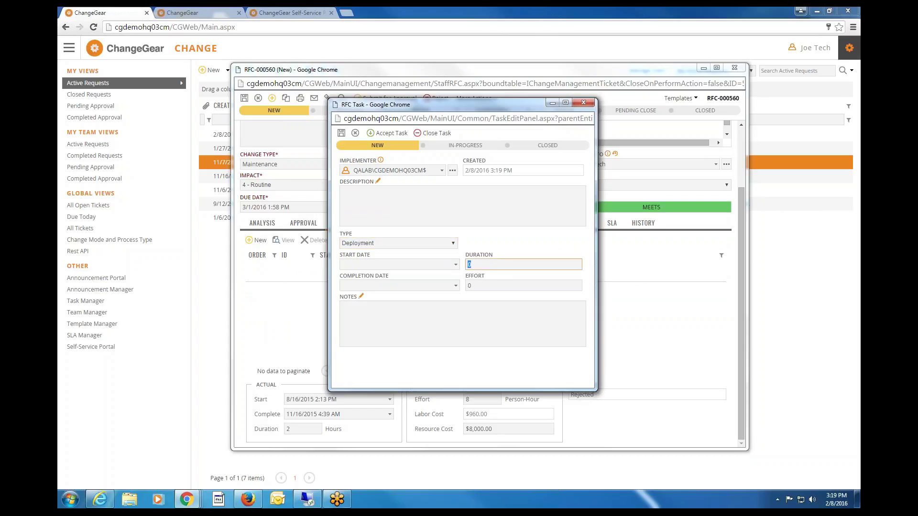
key("Tab")
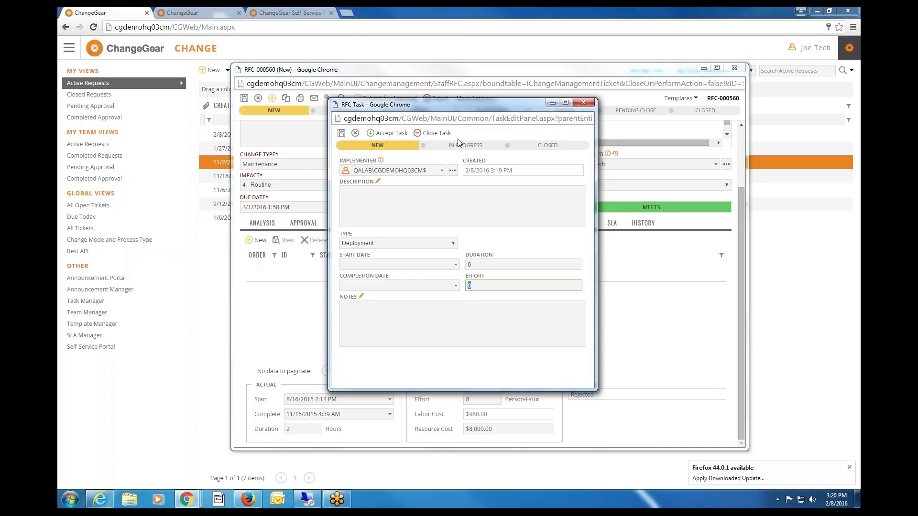
Set the implementation task's start date to 2/9/2016 and accept the task.
left_click(456, 264)
left_click(388, 315)
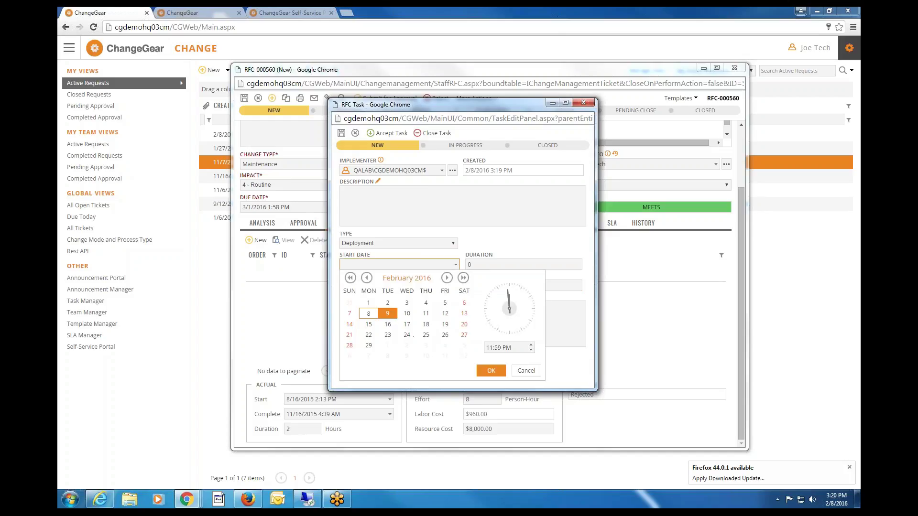
left_click(491, 371)
left_click(386, 135)
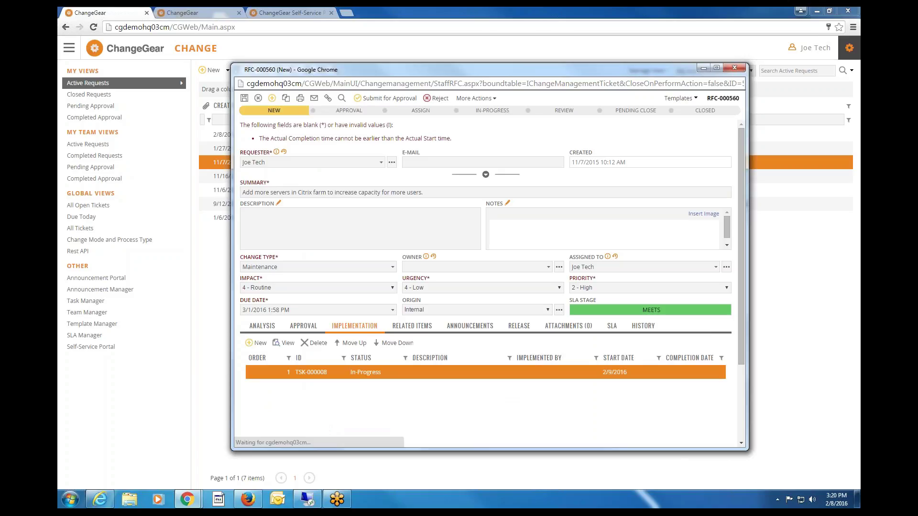
Scroll RFC-000560's form down to the Actual, Total and Close Type sections.
scroll(396, 249, "down", 2)
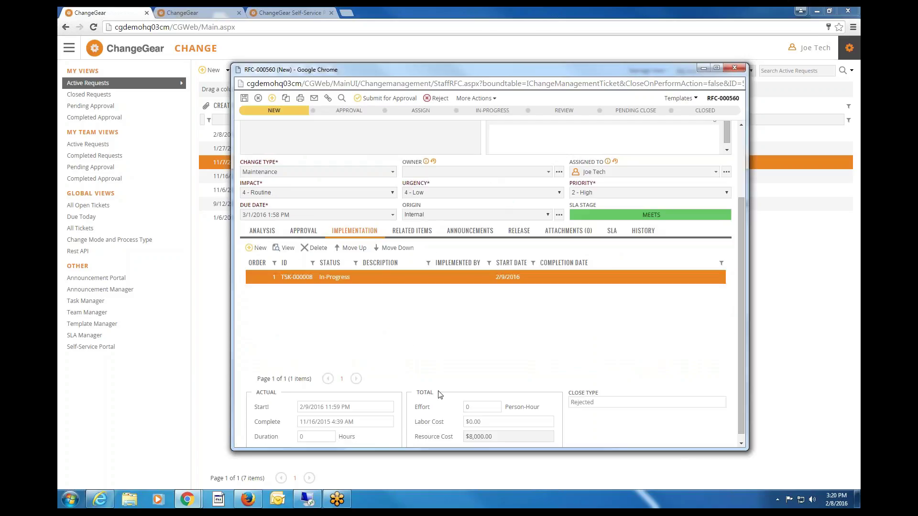
scroll(435, 397, "down", 1)
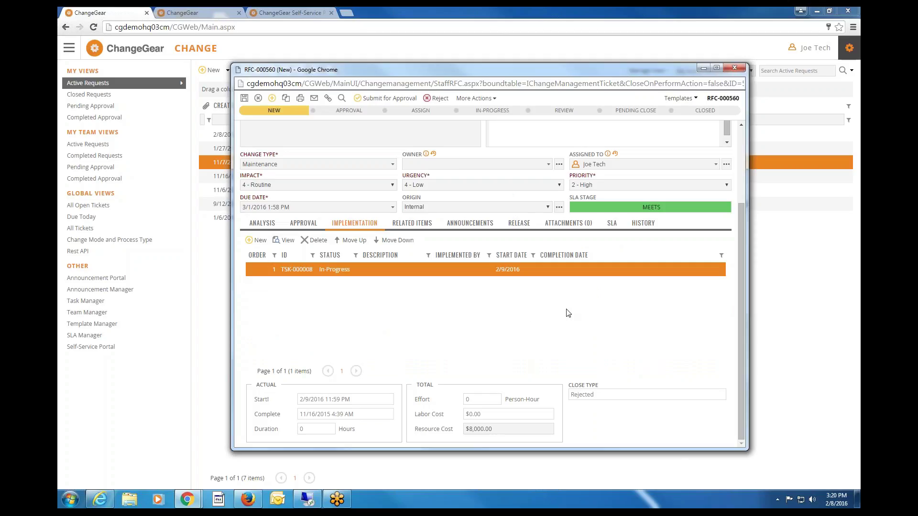
scroll(568, 313, "up", 3)
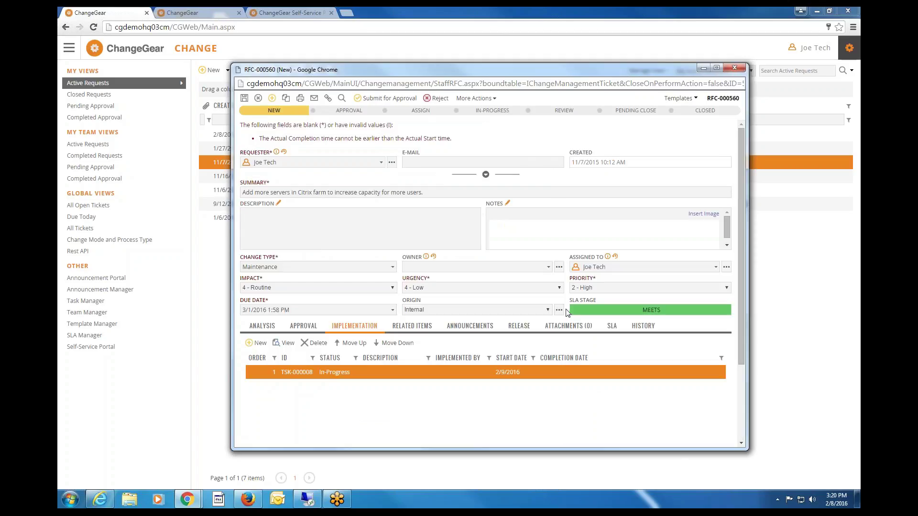
scroll(568, 313, "down", 3)
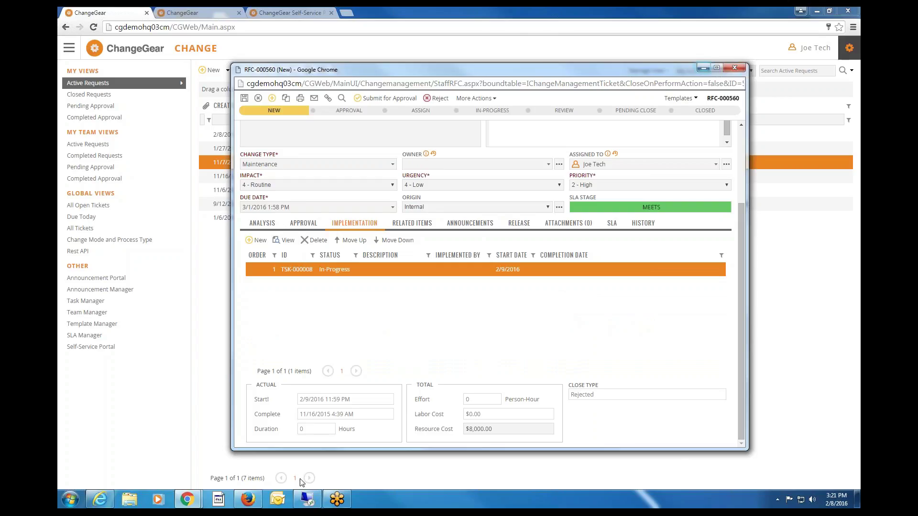
Open request RFC-000632 from the Firefox request list and enlarge its form.
left_click(248, 501)
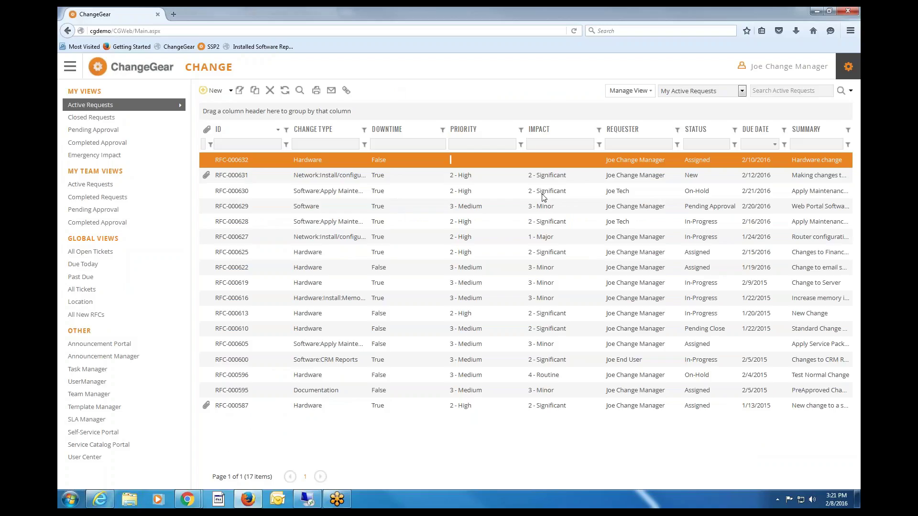
left_click(342, 163)
double_click(341, 159)
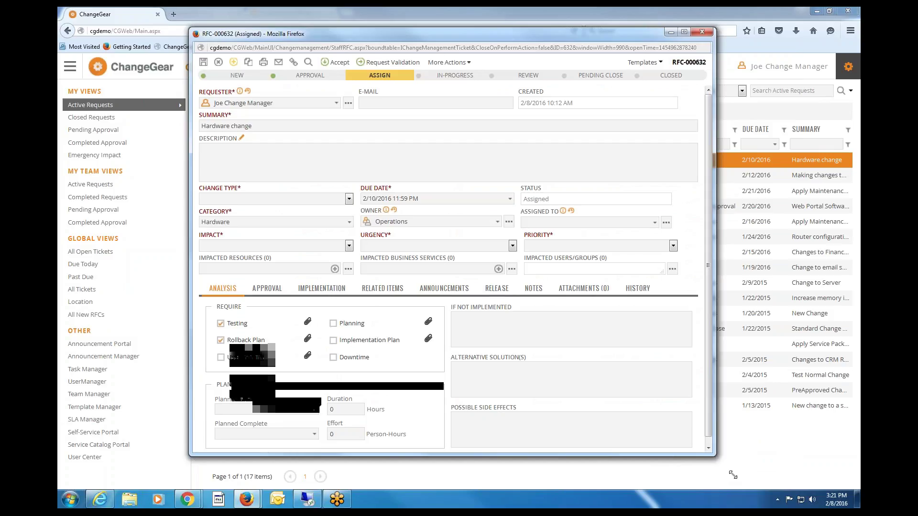
left_click_drag(733, 474, 736, 476)
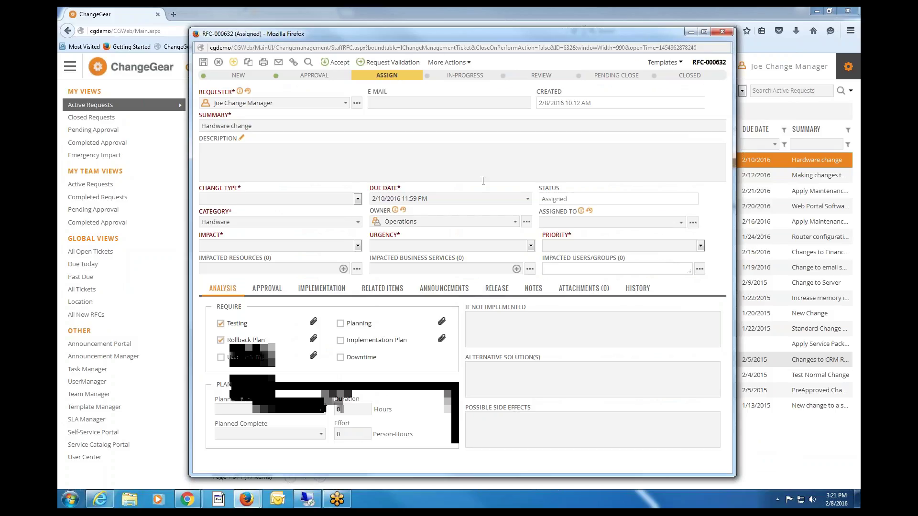
Set change type 3 - Pre-Approved, impact 3 - Minor, urgency and priority 3 - Medium, then return to Chrome.
left_click(357, 199)
left_click(232, 232)
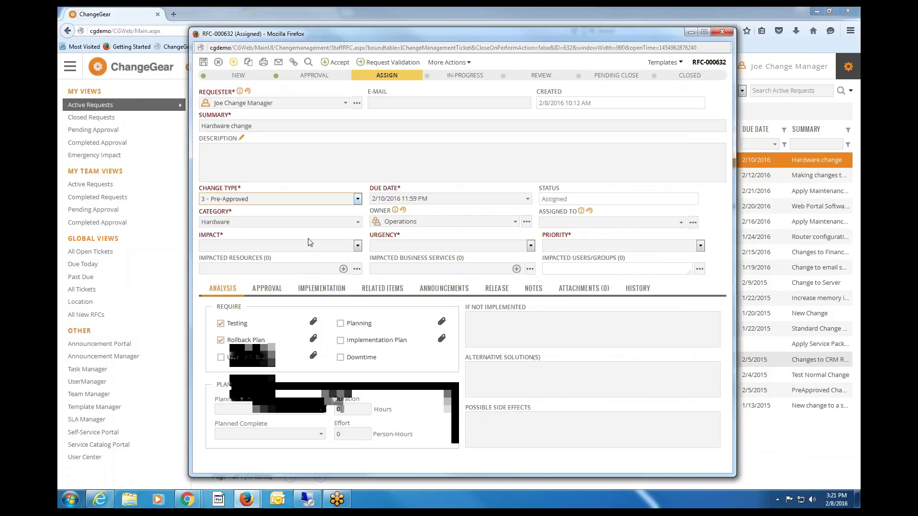
left_click(357, 246)
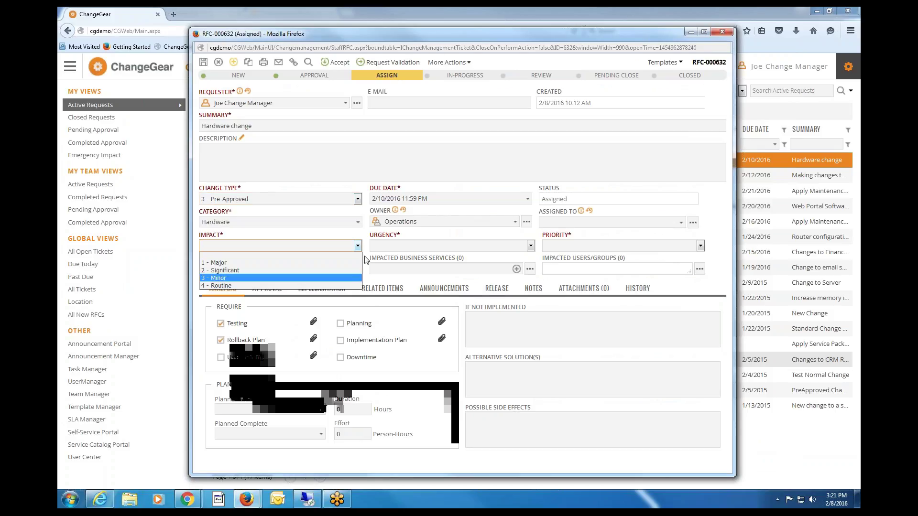
left_click(249, 278)
left_click(530, 245)
left_click(454, 278)
left_click(700, 246)
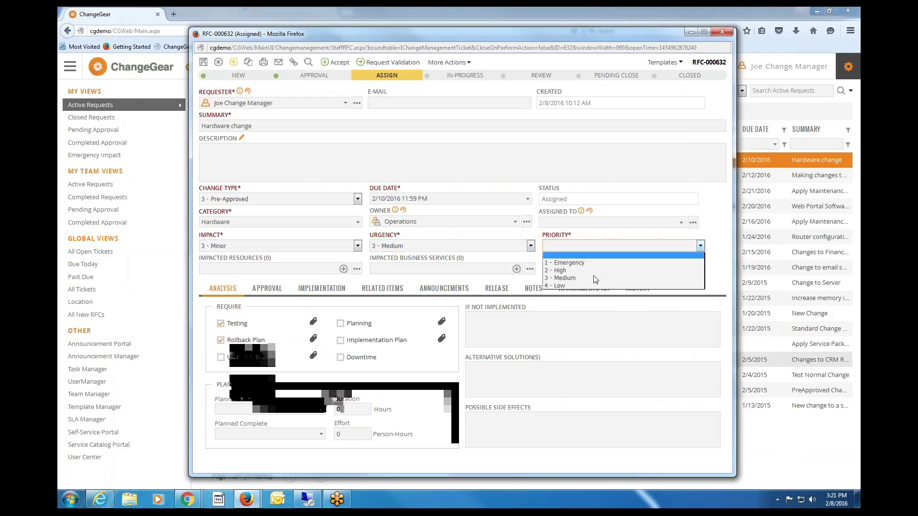
left_click(593, 276)
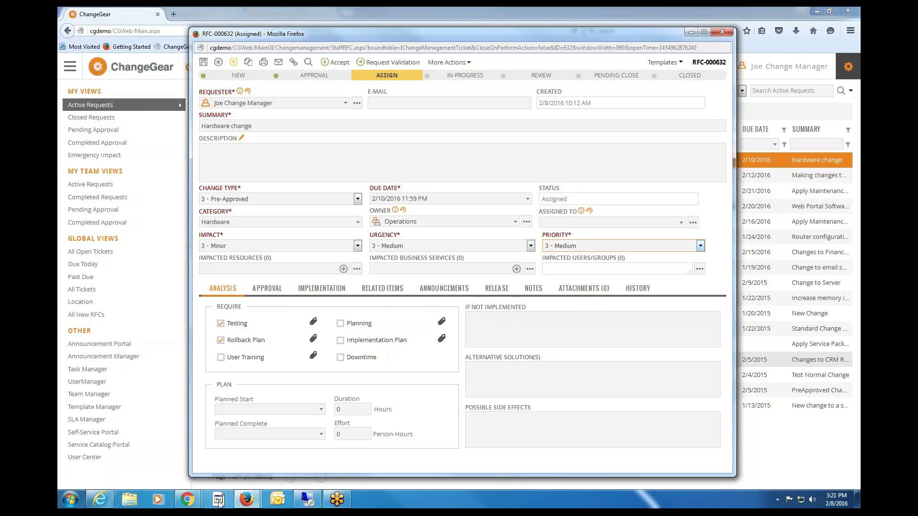
left_click(188, 500)
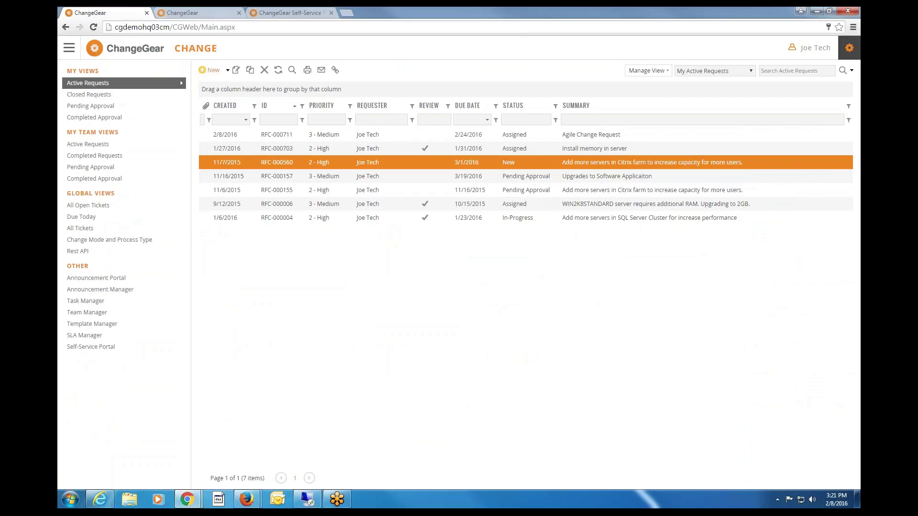
left_click(211, 70)
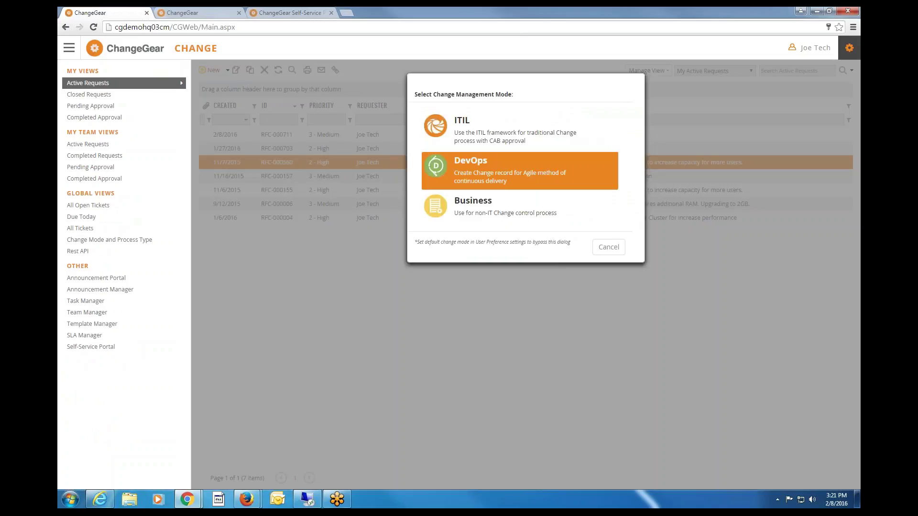
left_click(471, 167)
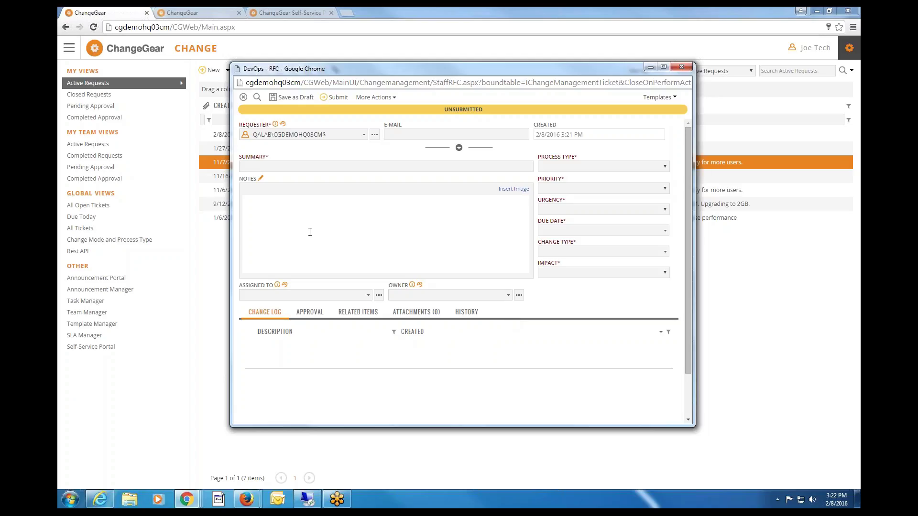
left_click(682, 68)
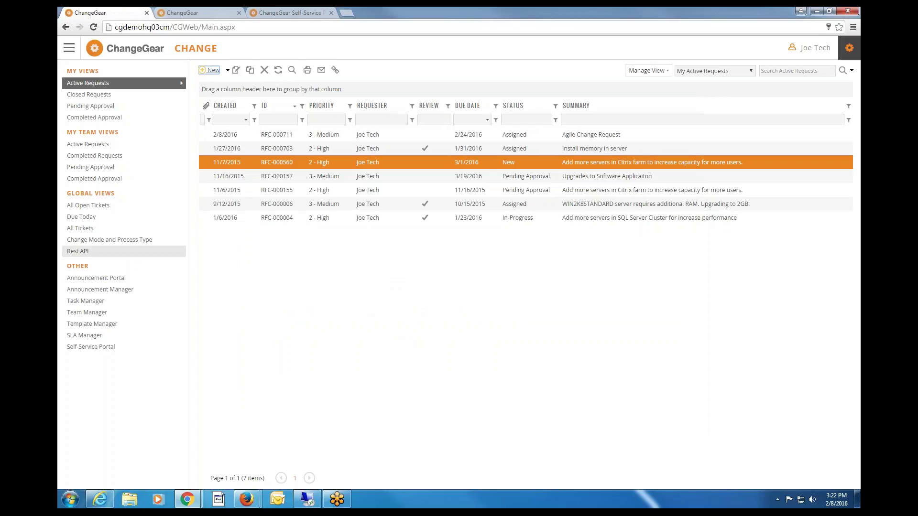
Open REST-created ticket RFC-000714 from the Rest API view, read its note, and close it.
left_click(86, 252)
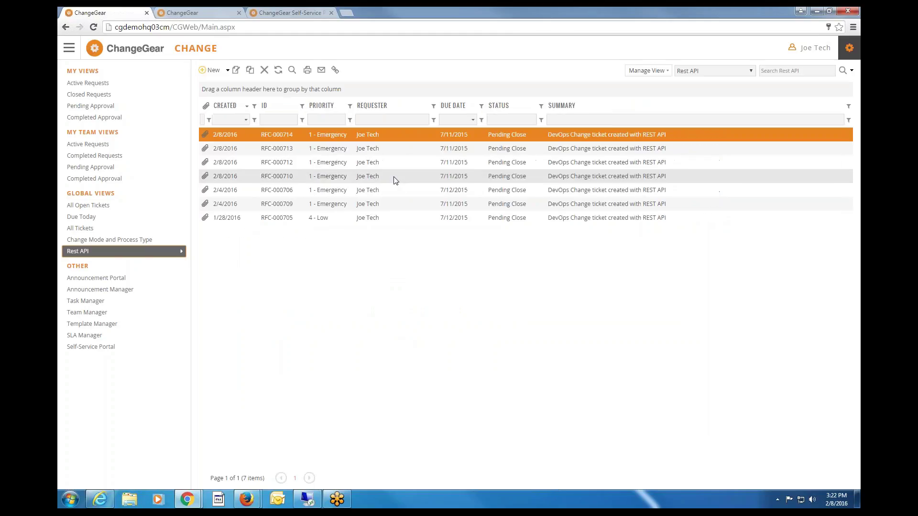
double_click(454, 136)
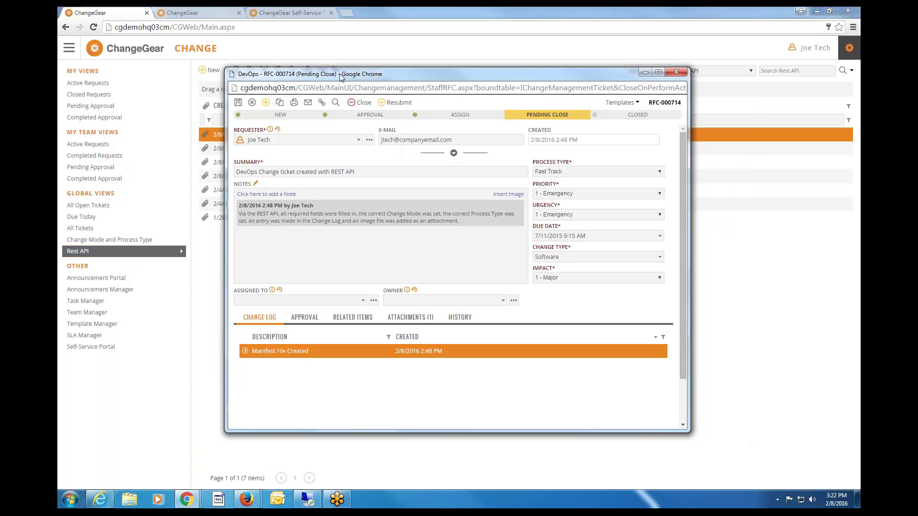
double_click(273, 213)
left_click(676, 74)
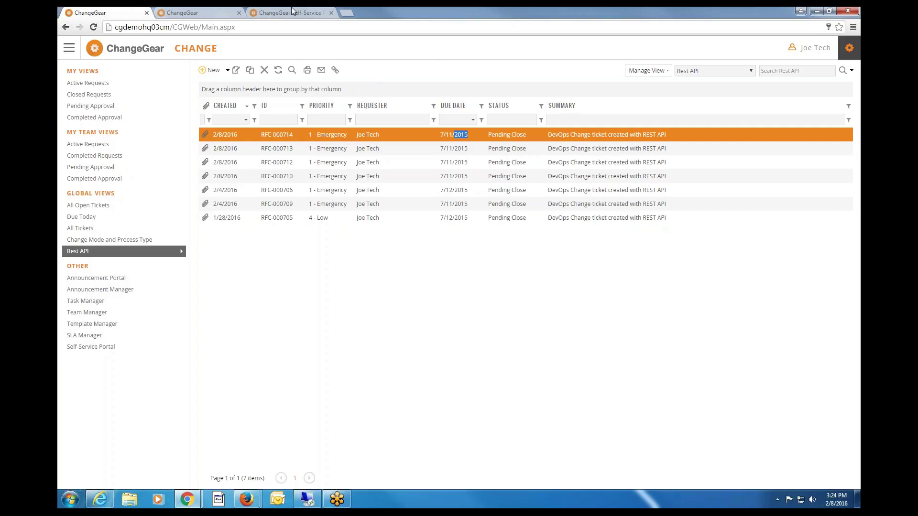
Bring the RFC-000632 Firefox window forward and close it, leaving without saving.
left_click(240, 503)
left_click(296, 445)
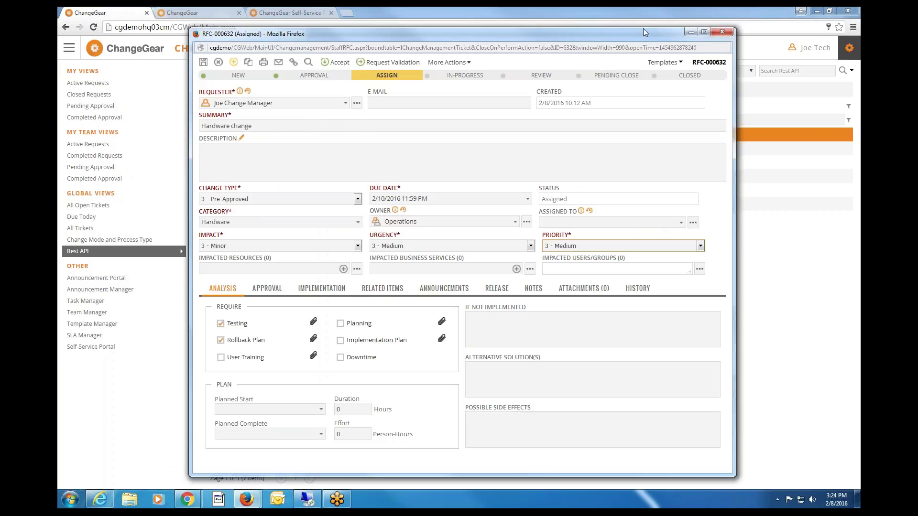
left_click_drag(644, 27, 632, 25)
left_click(706, 32)
left_click(510, 219)
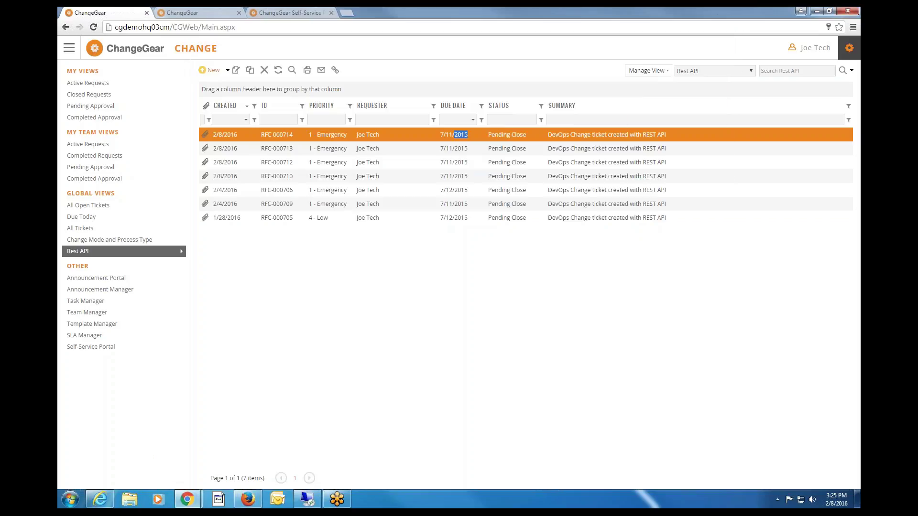
Start a new ITIL request with summary 'New change to server' and process type Normal.
left_click(213, 70)
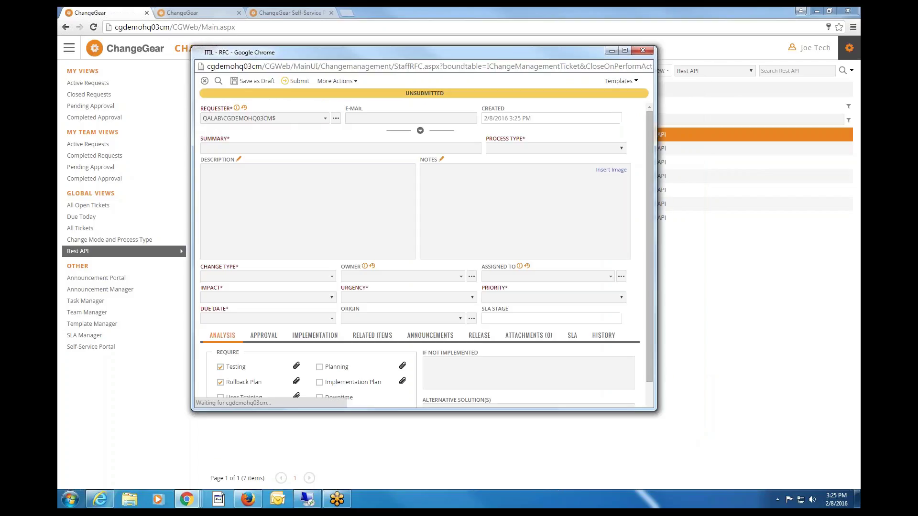
left_click_drag(656, 410, 802, 464)
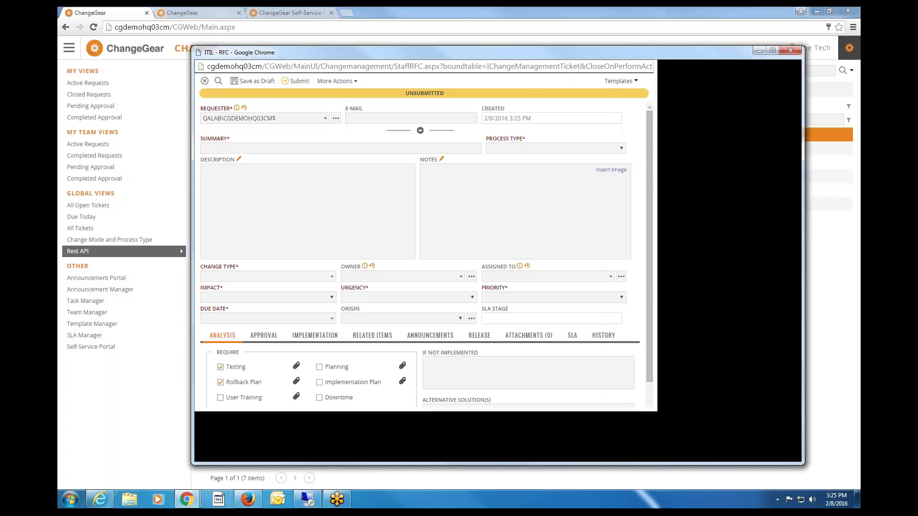
left_click(351, 149)
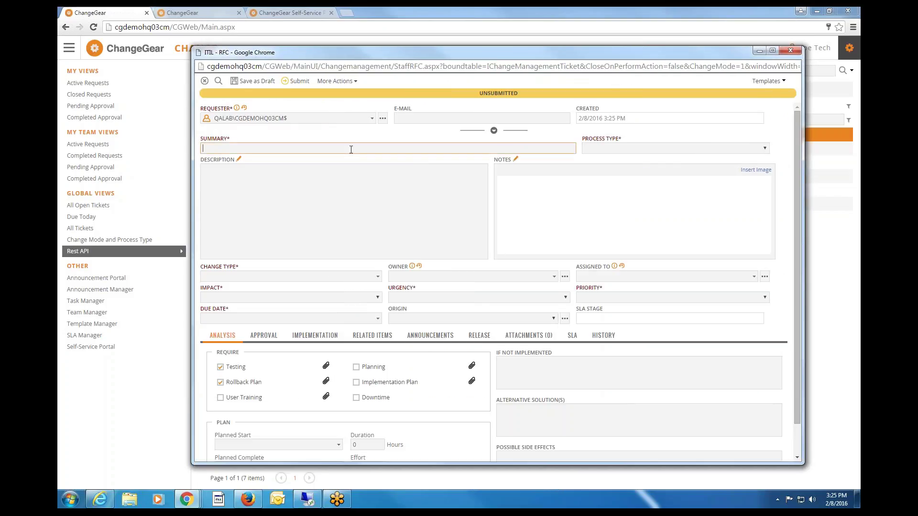
type("New Change")
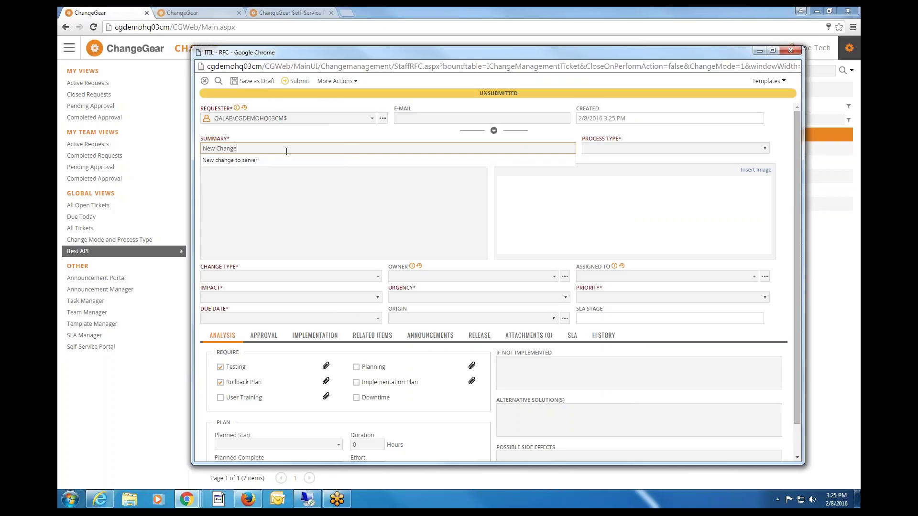
left_click(351, 160)
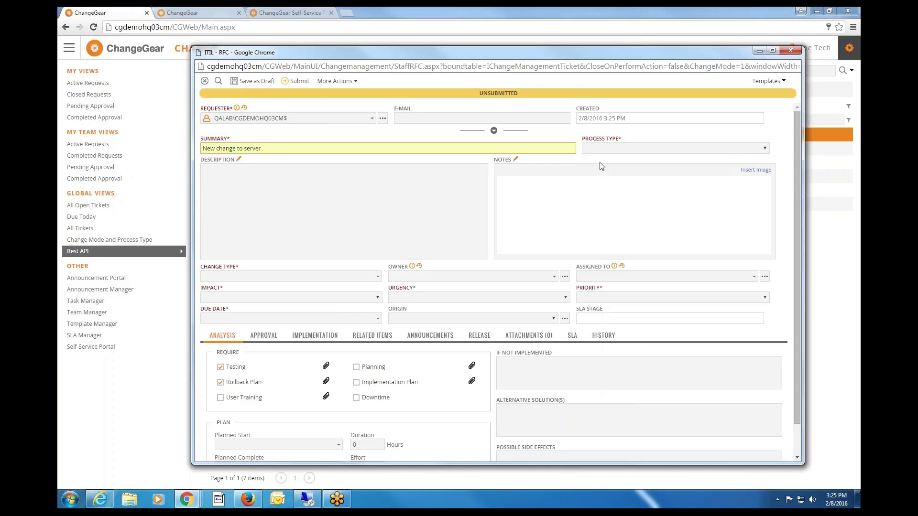
left_click(604, 150)
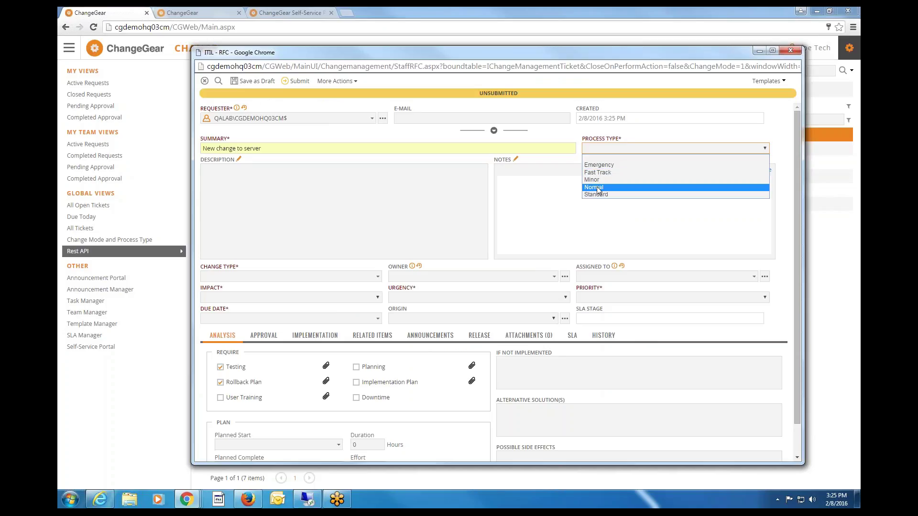
left_click(602, 188)
Set change type Hardware, impact 3 - Minor, urgency 3 - Medium and priority 4 - Low.
left_click(249, 277)
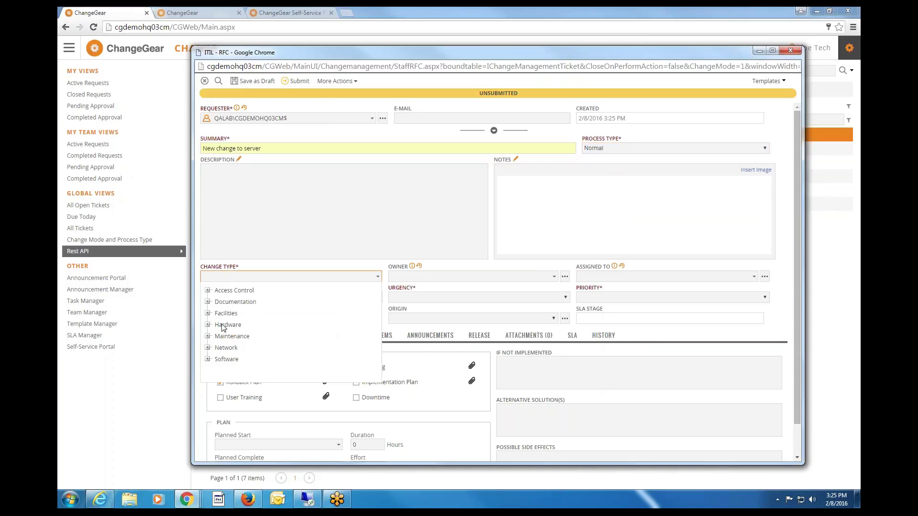
left_click(227, 314)
left_click(230, 297)
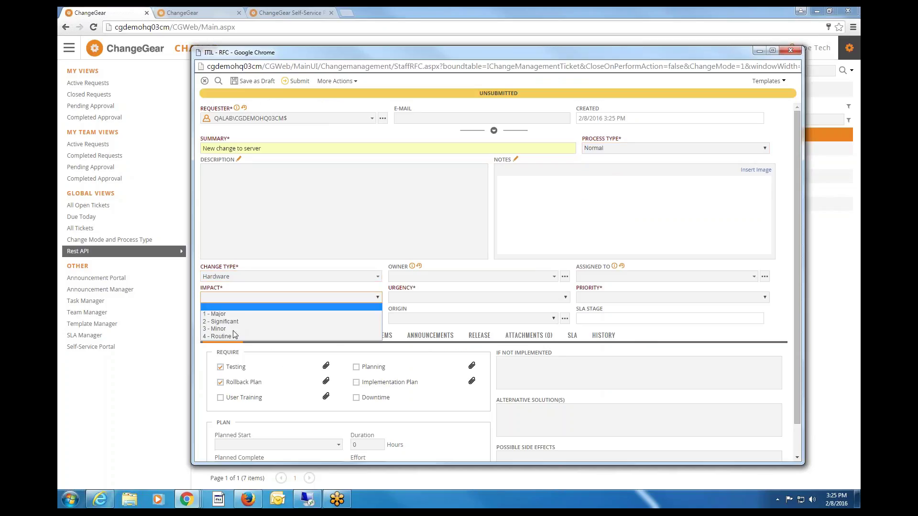
left_click(218, 329)
left_click(425, 298)
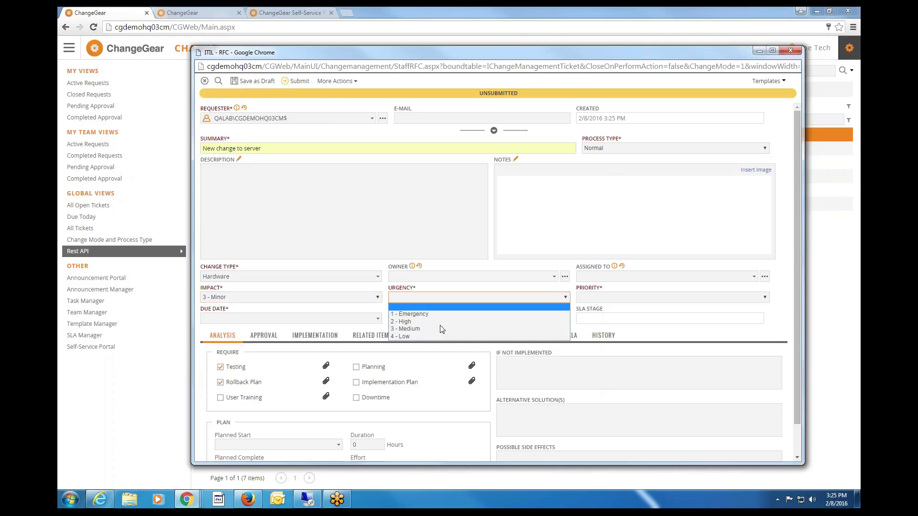
left_click(617, 300)
left_click(635, 336)
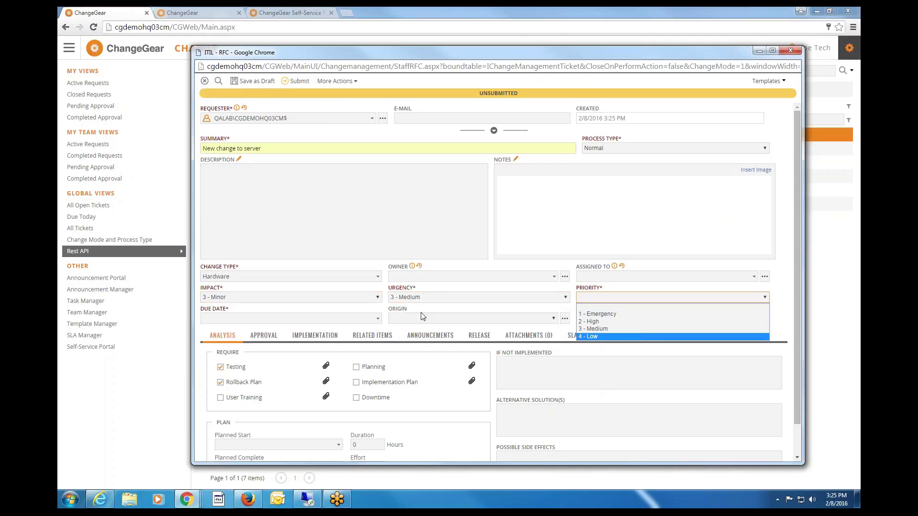
Set the due date to 2/29/2016 11:59 PM and submit the request.
left_click(377, 319)
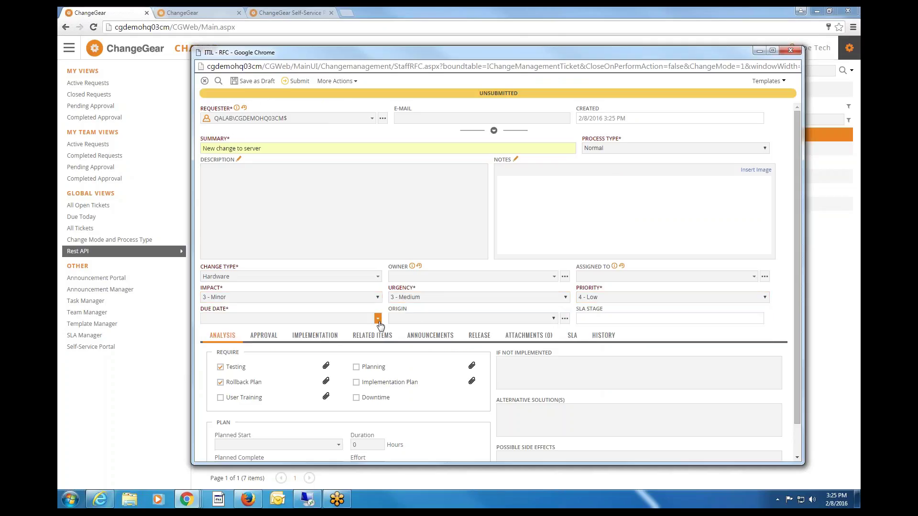
left_click(230, 401)
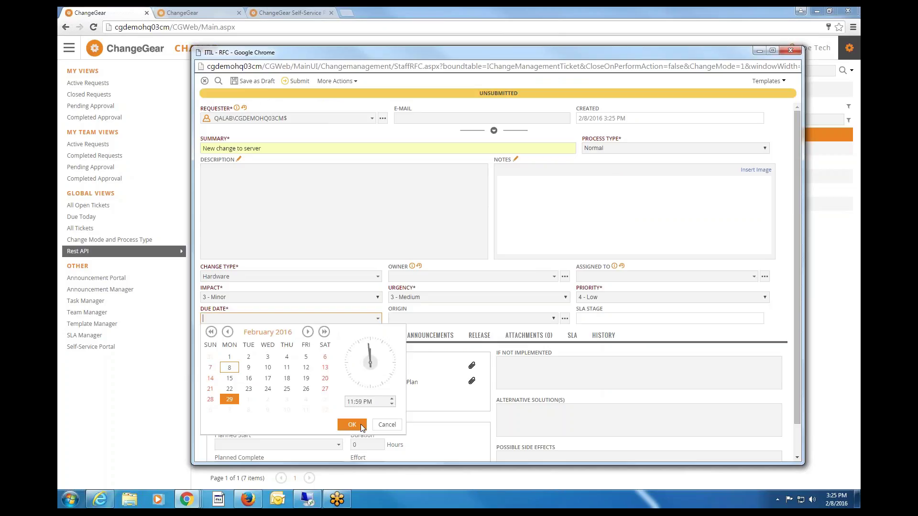
left_click(358, 424)
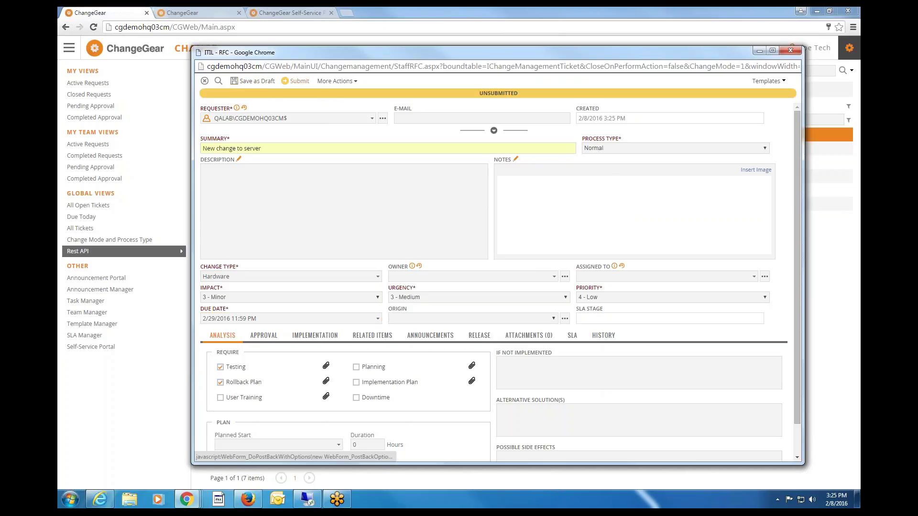
left_click(297, 81)
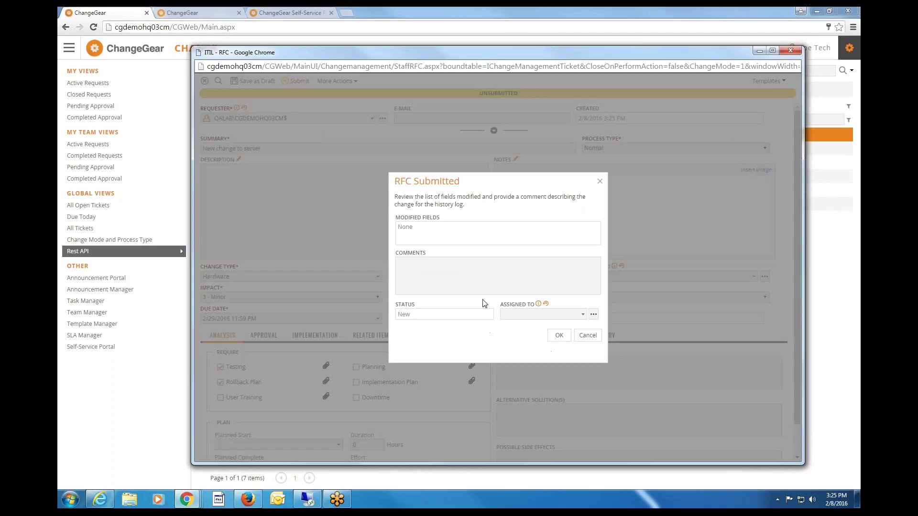
Confirm the RFC Submitted dialog and close the login popup window.
left_click(559, 336)
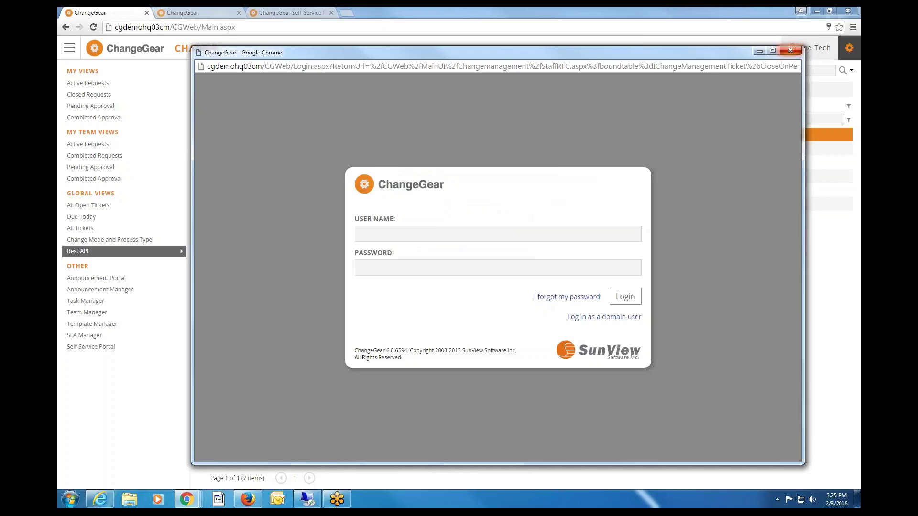
left_click(791, 50)
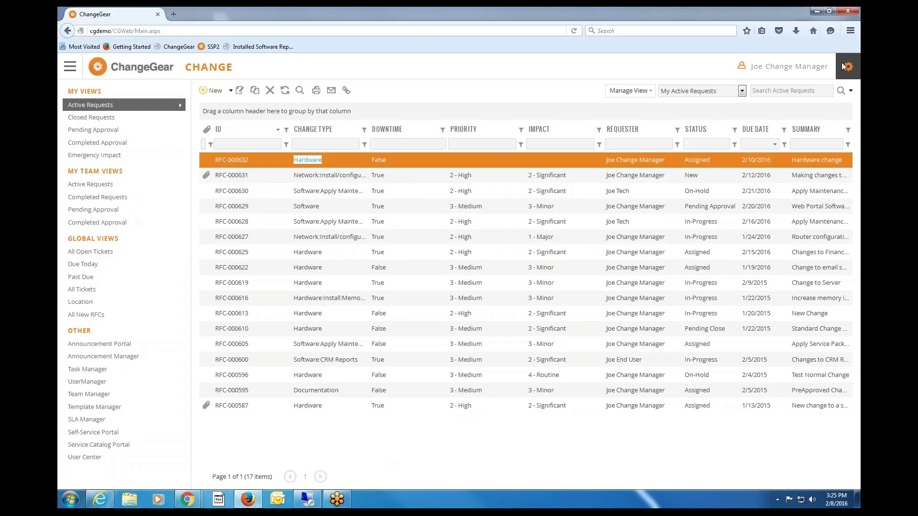
Start a new change request with the summary 'Change To Server'.
left_click(208, 92)
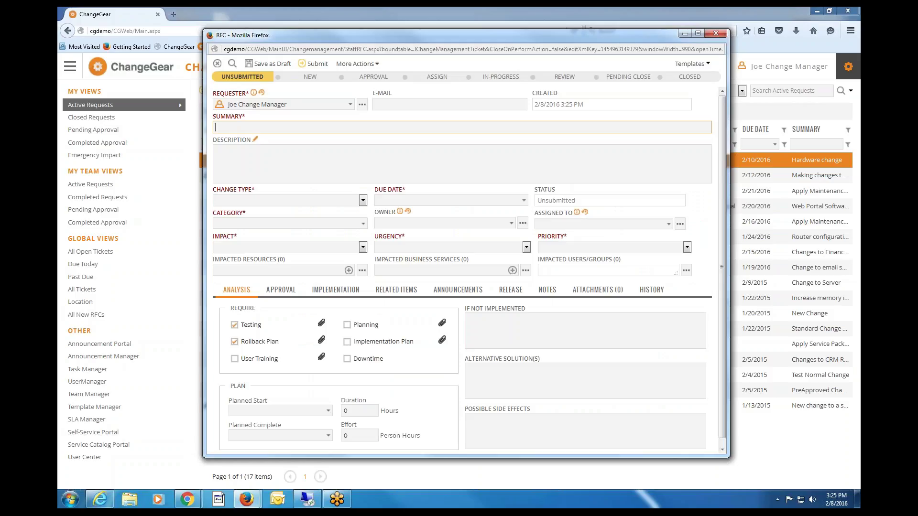
type("Chane to")
key("BackSpace")
key("BackSpace")
key("BackSpace")
key("BackSpace")
key("BackSpace")
type("ge To Server")
Set change type 2 - Standard and due date 2/24/2016 11:59 PM.
left_click(363, 200)
key("Return")
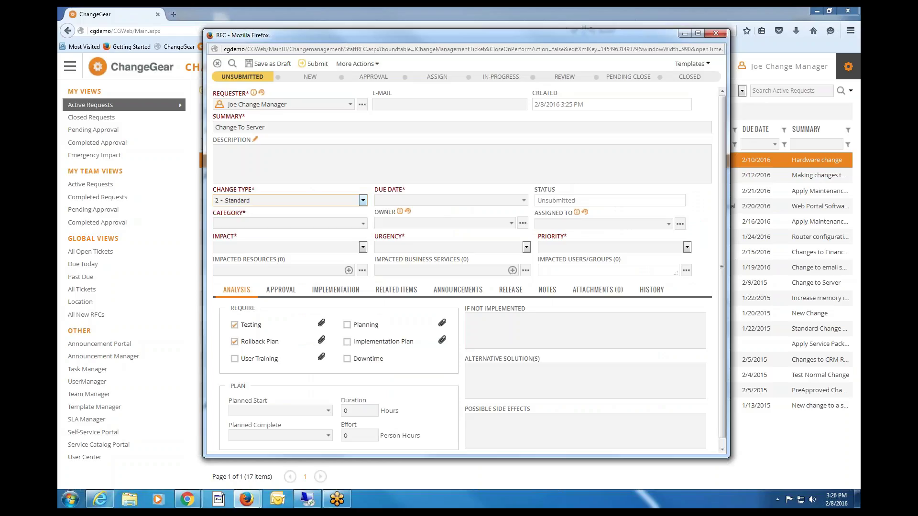
left_click(523, 201)
left_click(447, 277)
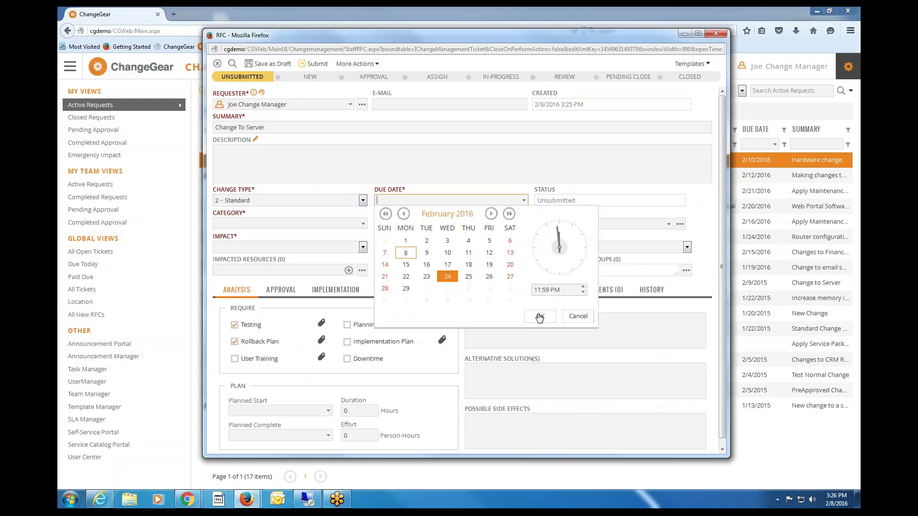
left_click(540, 316)
Set category Hardware, impact 3 - Minor, and urgency and priority 3 - Medium.
left_click(363, 223)
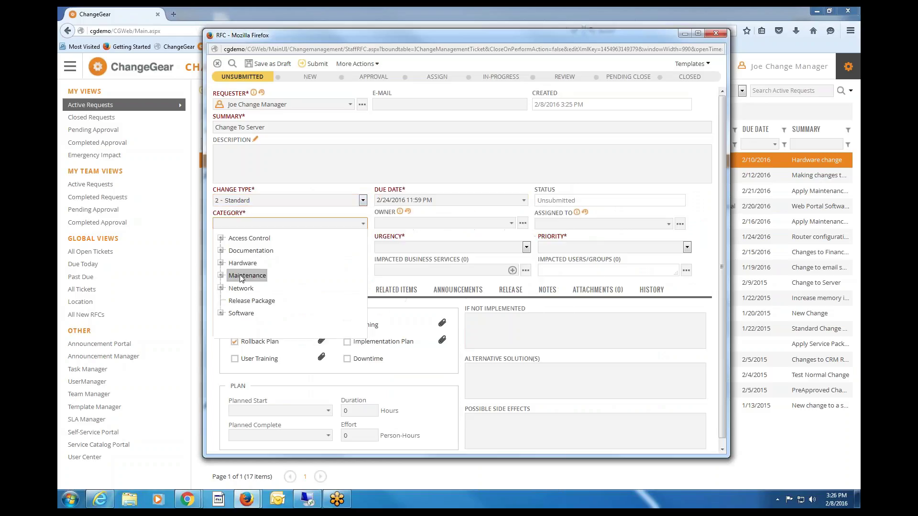
left_click(247, 276)
left_click(349, 223)
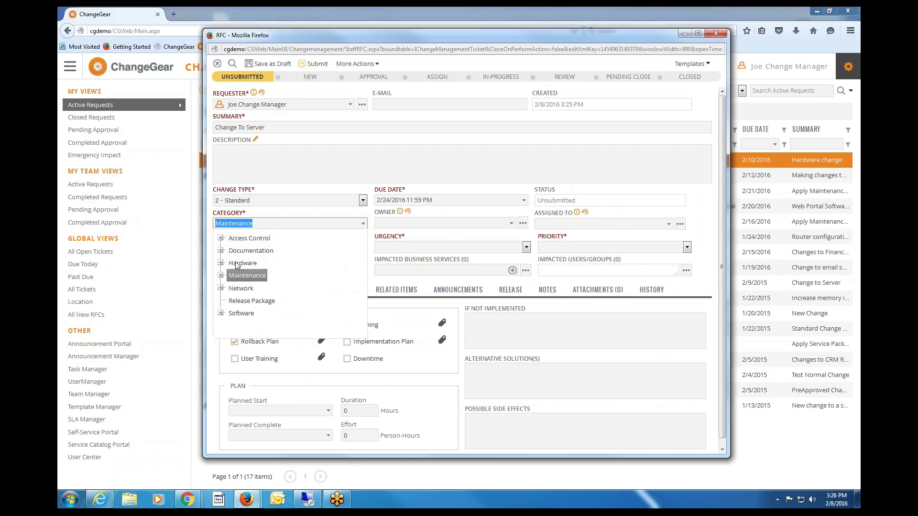
left_click(244, 266)
left_click(306, 248)
left_click(302, 280)
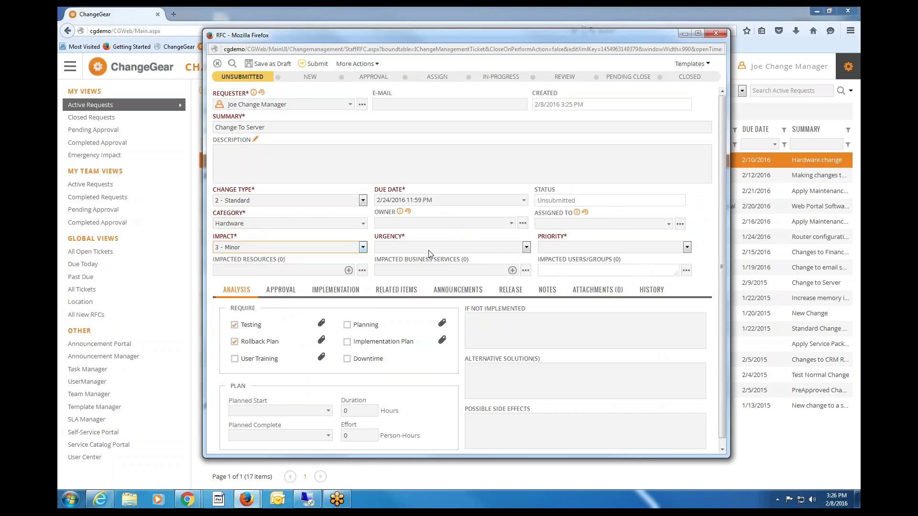
left_click(478, 248)
left_click(416, 279)
left_click(579, 247)
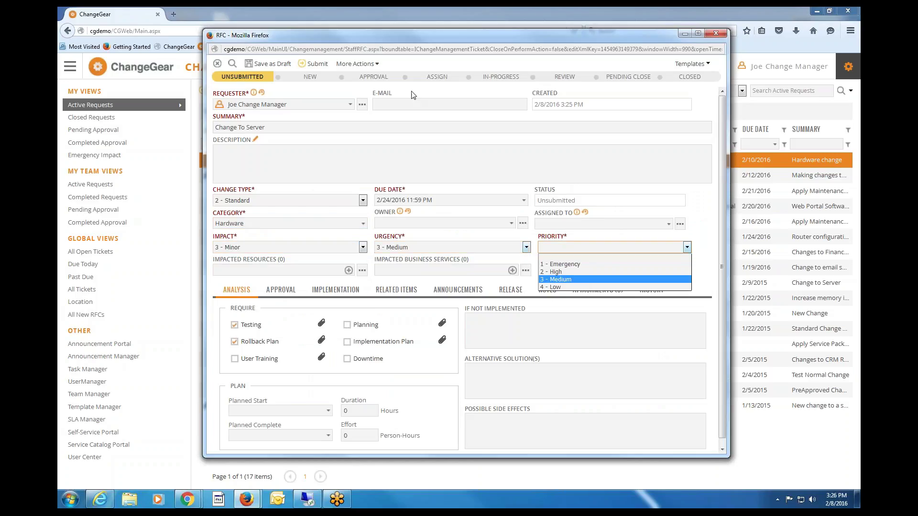
left_click(560, 280)
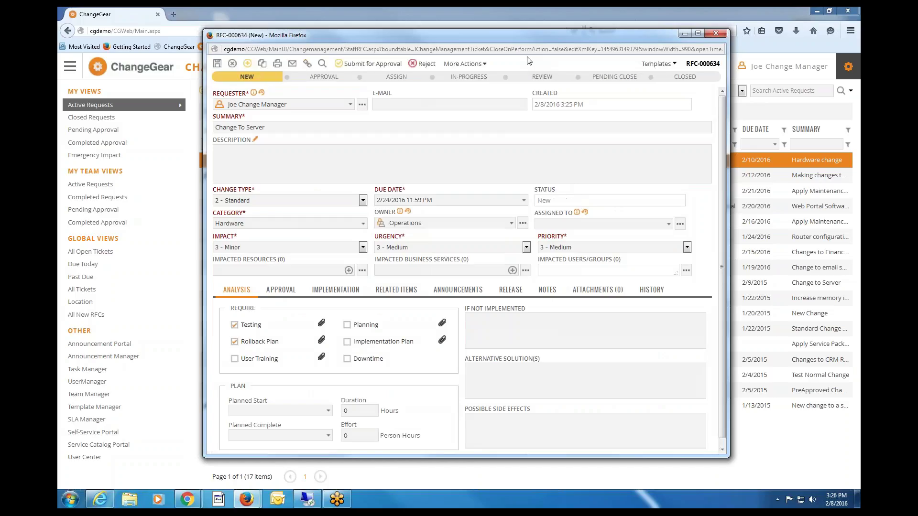
right_click(516, 51)
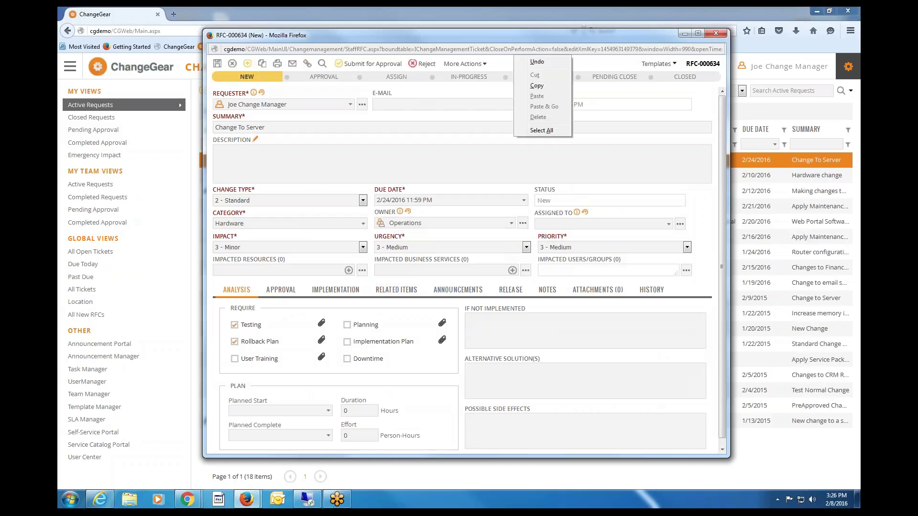
left_click(535, 132)
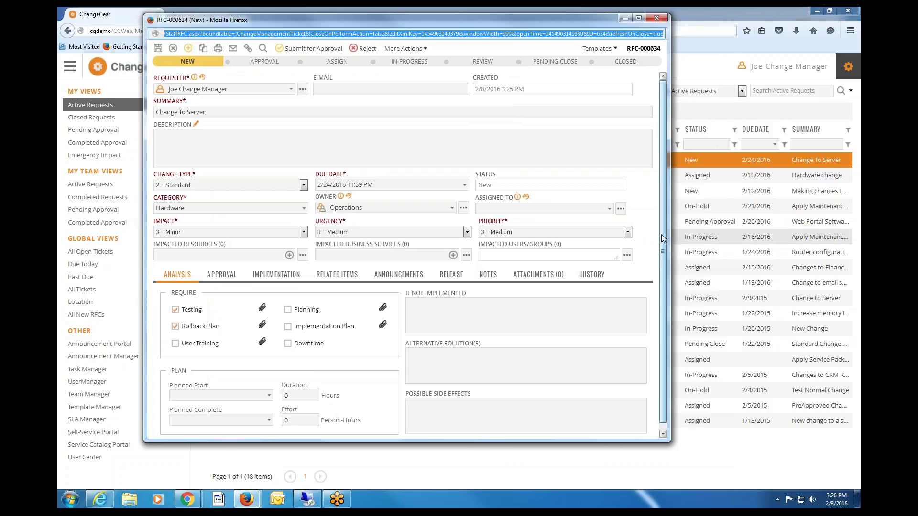
scroll(661, 234, "down", 1)
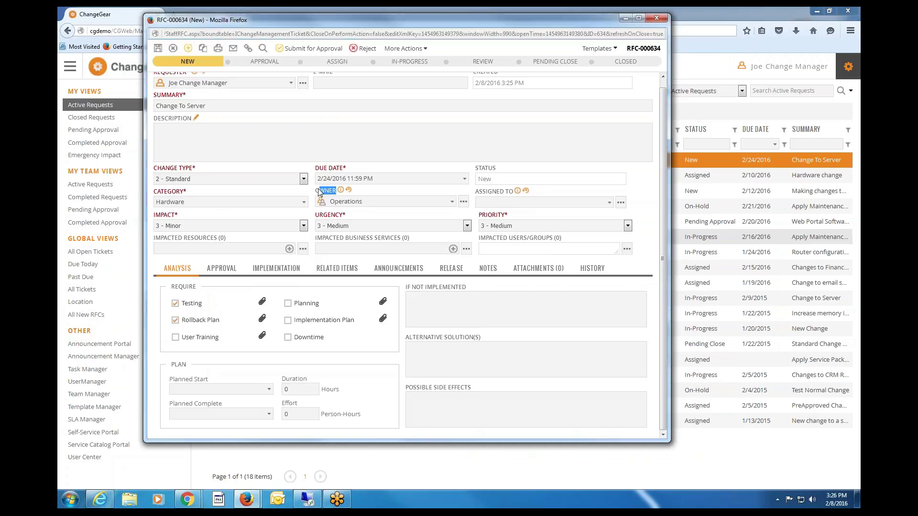
left_click_drag(320, 190, 336, 191)
left_click_drag(511, 194, 455, 199)
left_click(451, 202)
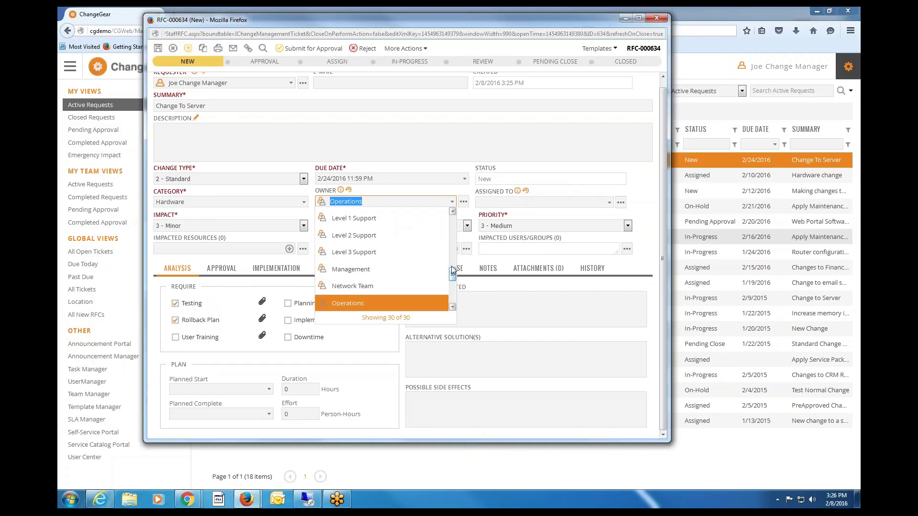
left_click_drag(453, 273, 454, 268)
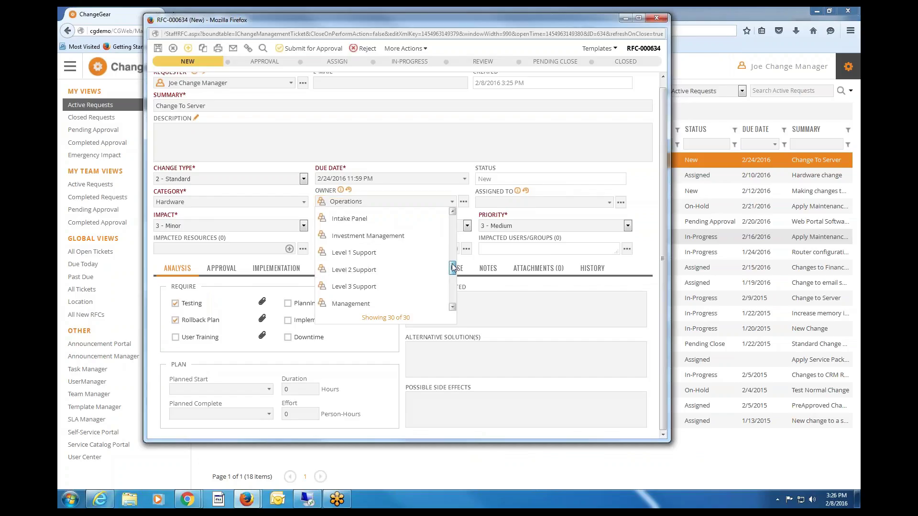
left_click(391, 192)
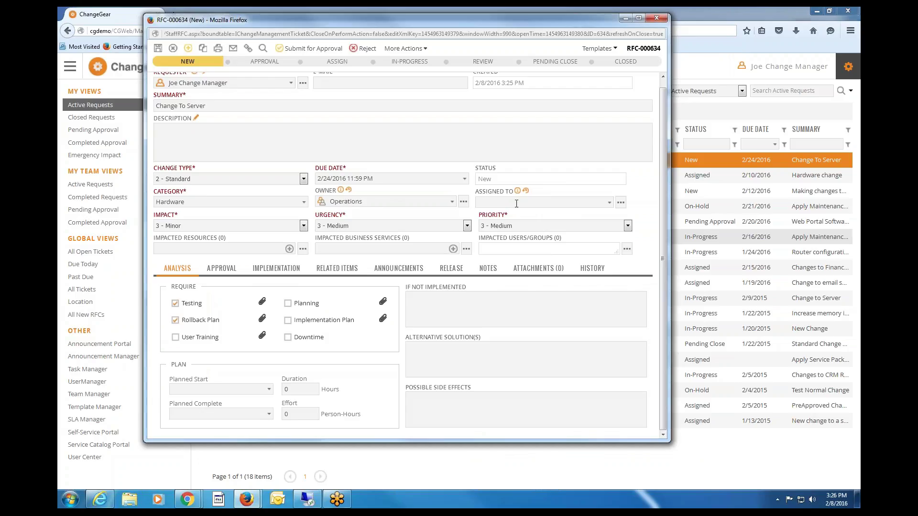
Submit RFC-000634 for approval and recheck its two pending approvers.
left_click(225, 270)
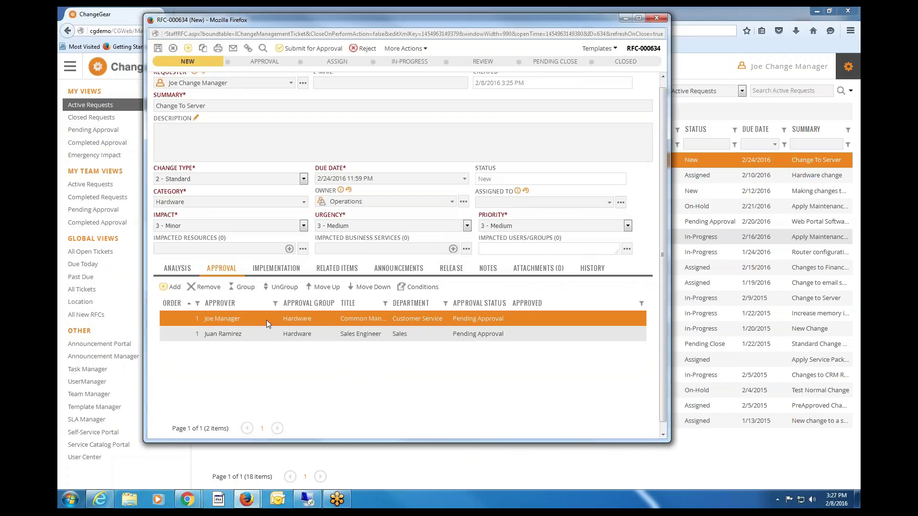
left_click(297, 48)
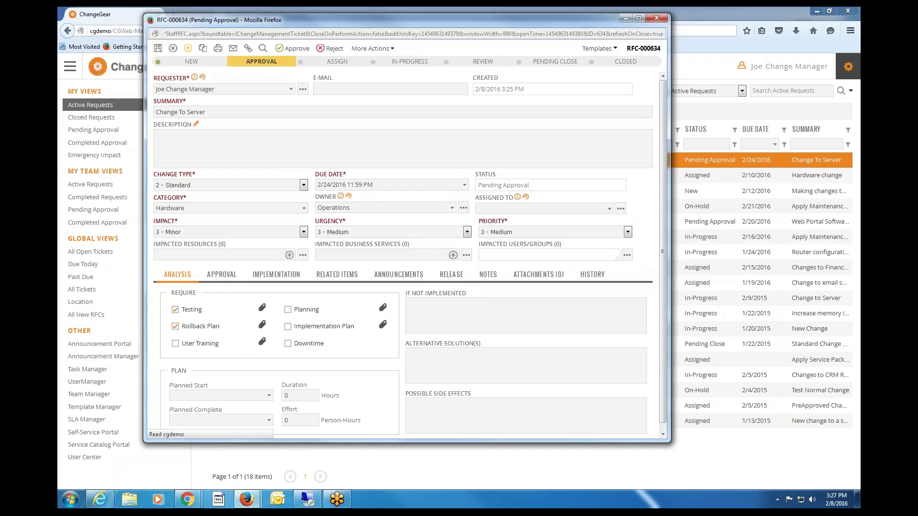
left_click(222, 275)
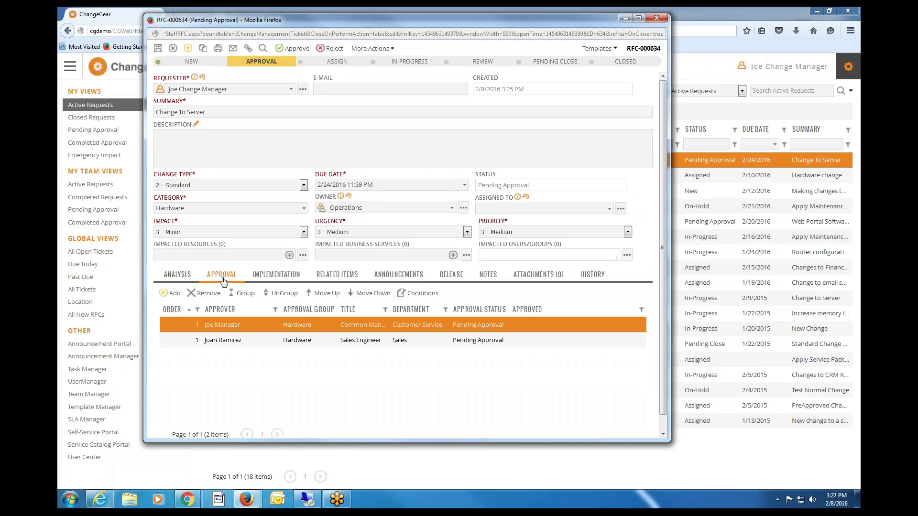
right_click(306, 500)
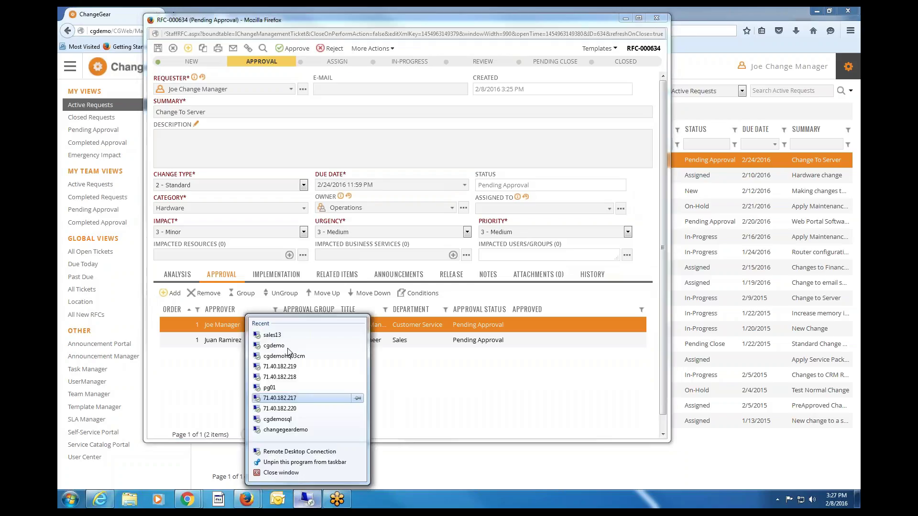
Connect to the cgdemo remote server, entering the account password.
left_click(293, 345)
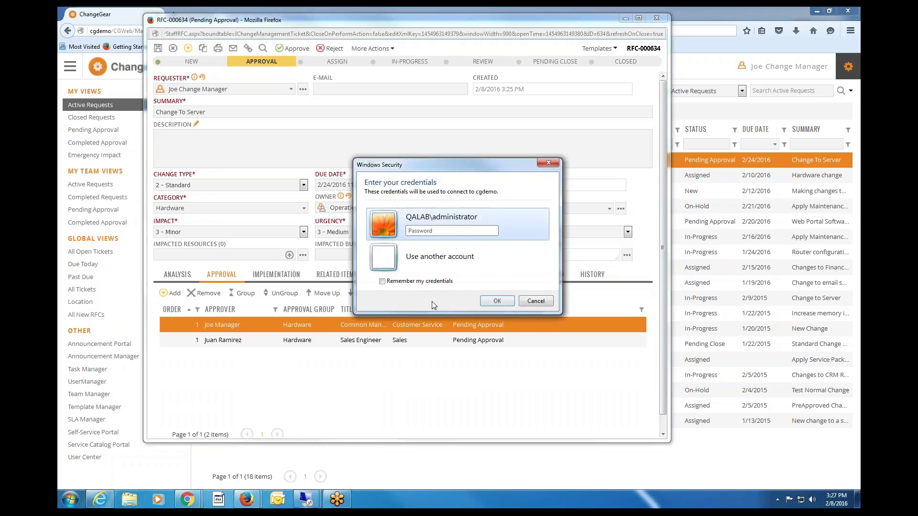
type("•••••••")
key("Return")
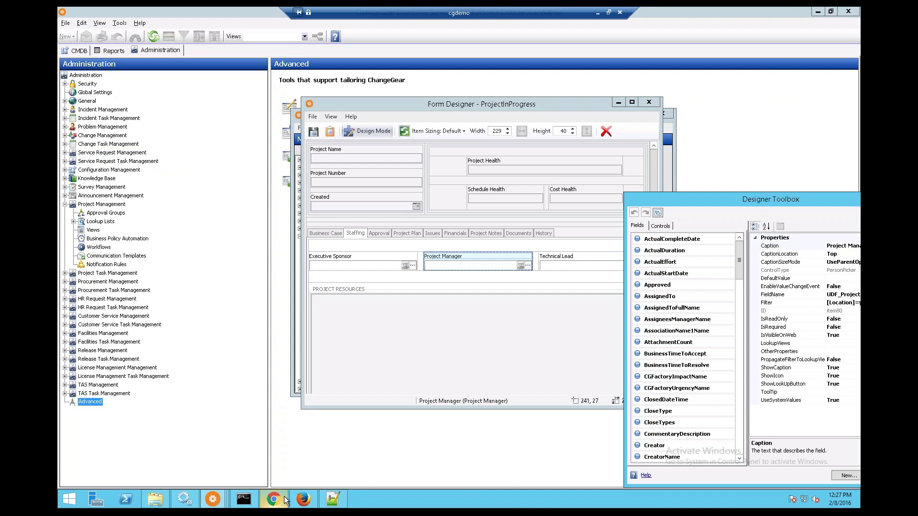
Read the RFC-000634 approval email in SmarterMail, close it, and minimize the remote session.
left_click(273, 500)
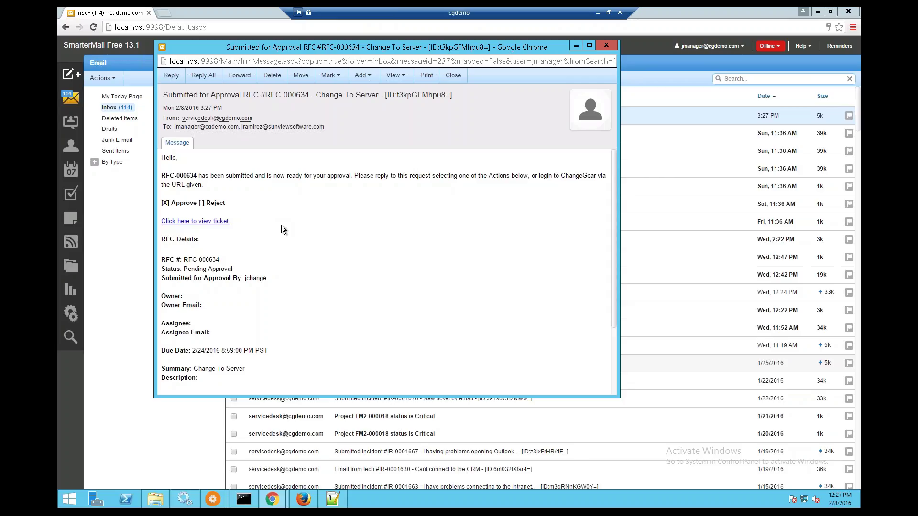
left_click(605, 46)
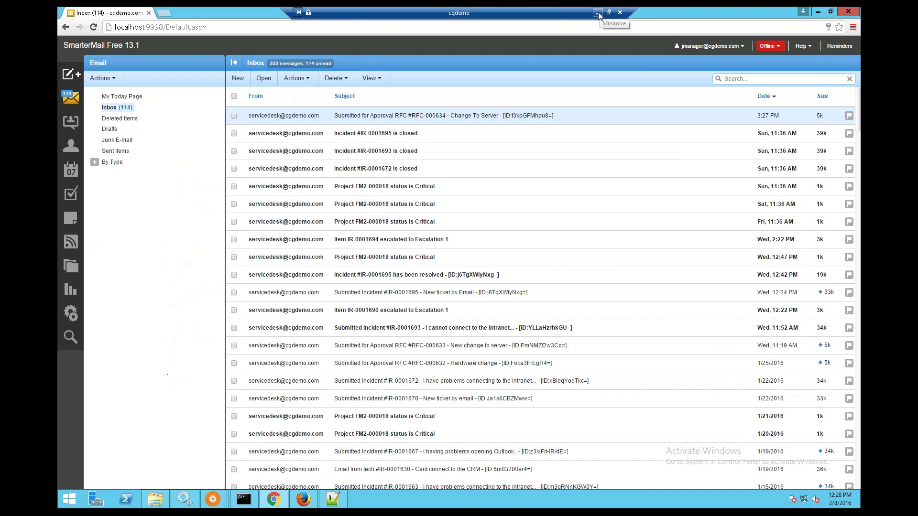
left_click(598, 12)
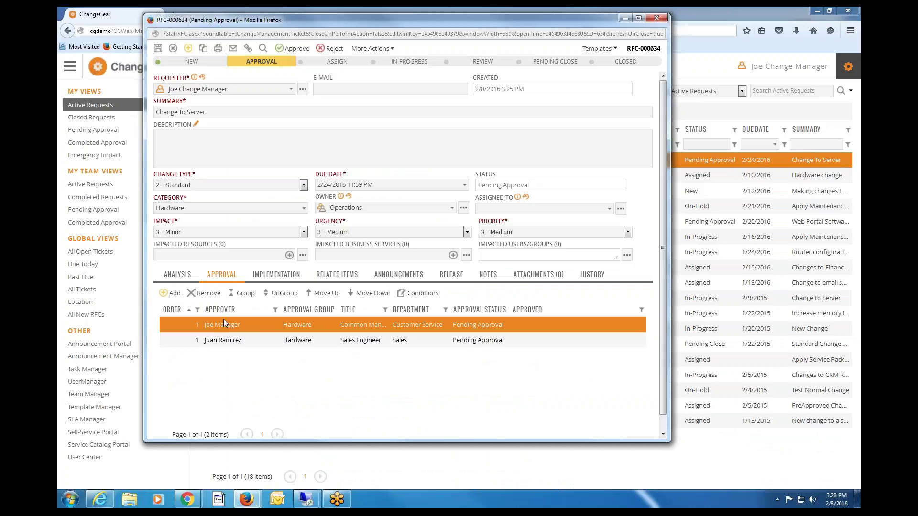
Ungroup the second approver into approval order 2 and save RFC-000634.
left_click(235, 340)
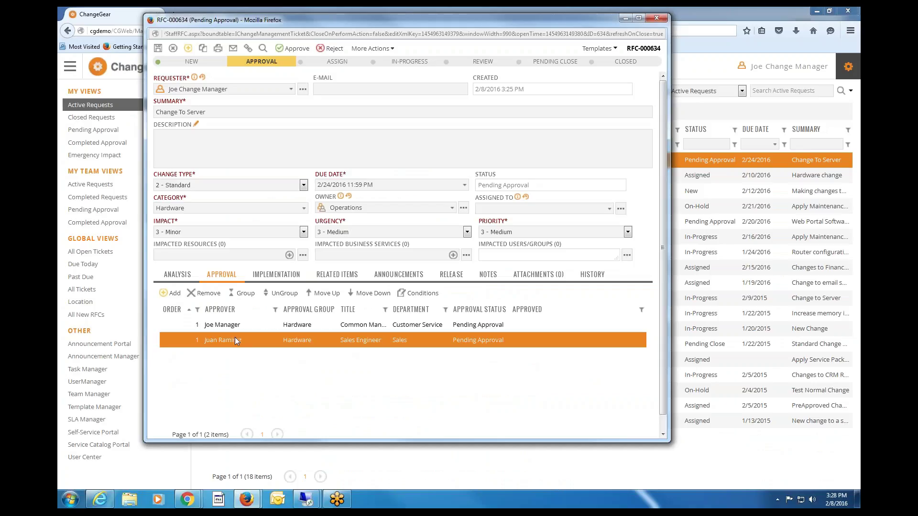
left_click(231, 326)
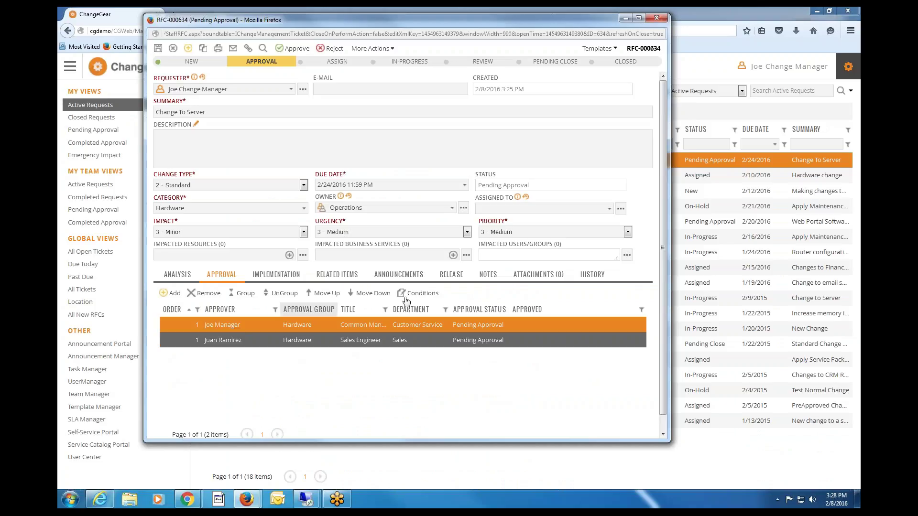
left_click(279, 295)
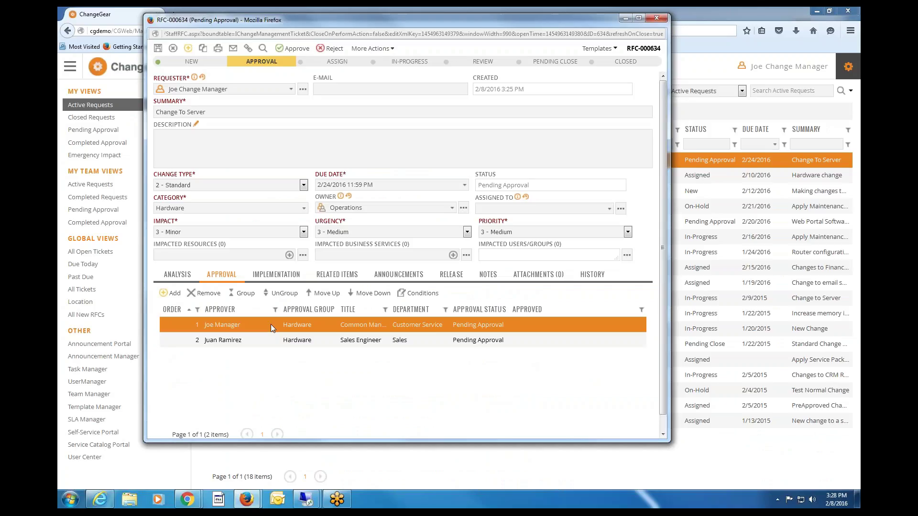
left_click(255, 342)
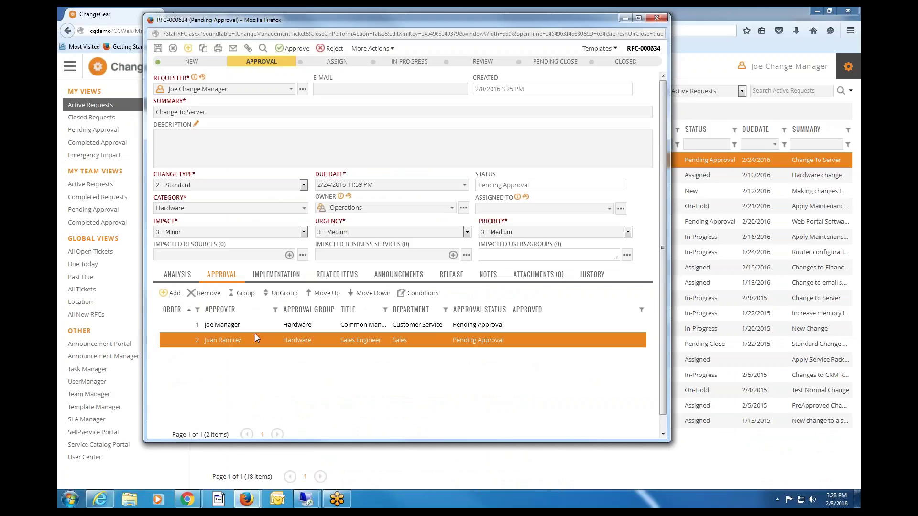
left_click(256, 326)
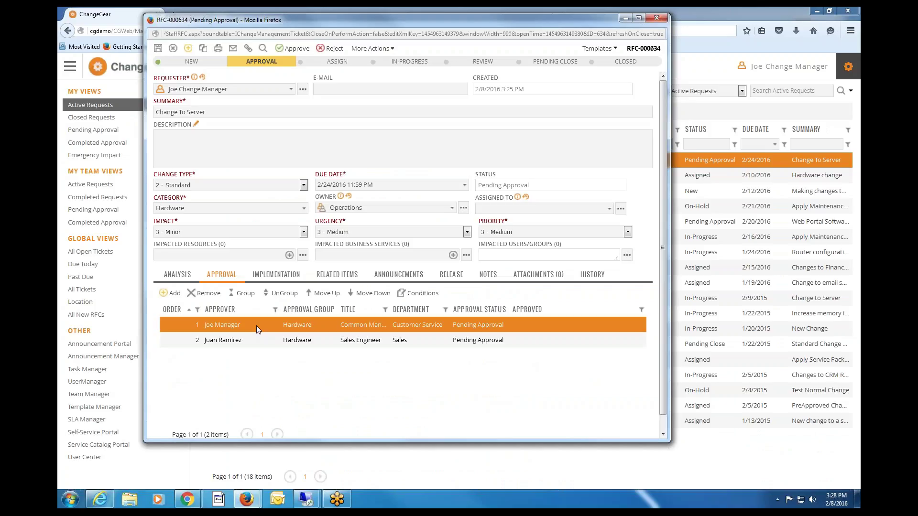
left_click(157, 48)
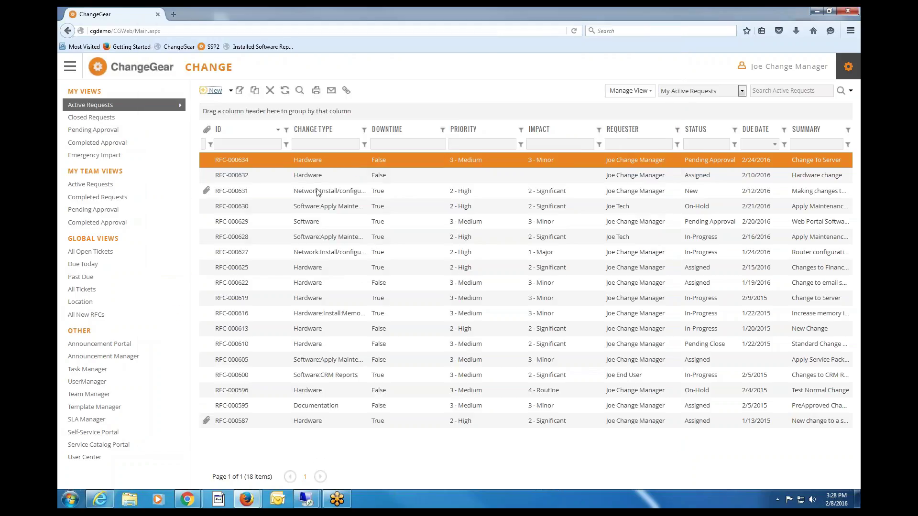
left_click(309, 502)
Open the RFC-000634 approval email, check its linked ticket, then close the ticket and reopen the email.
left_click(354, 452)
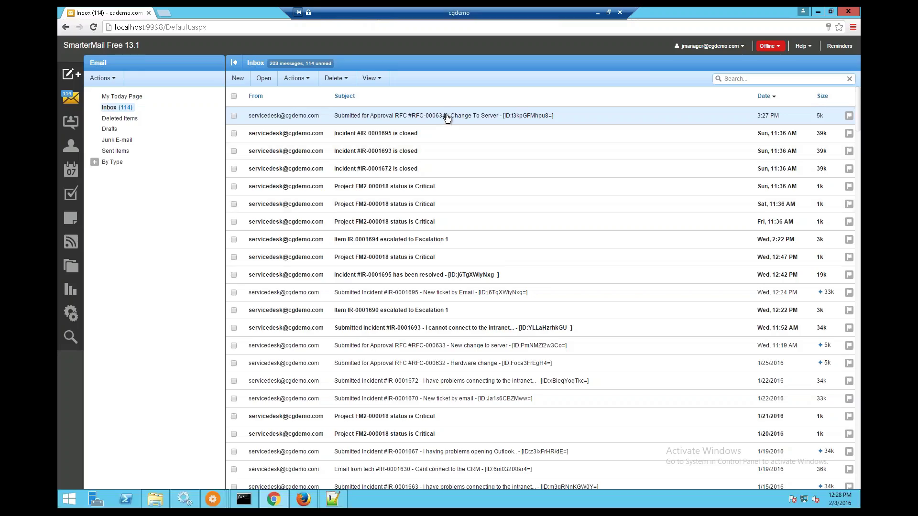
double_click(447, 118)
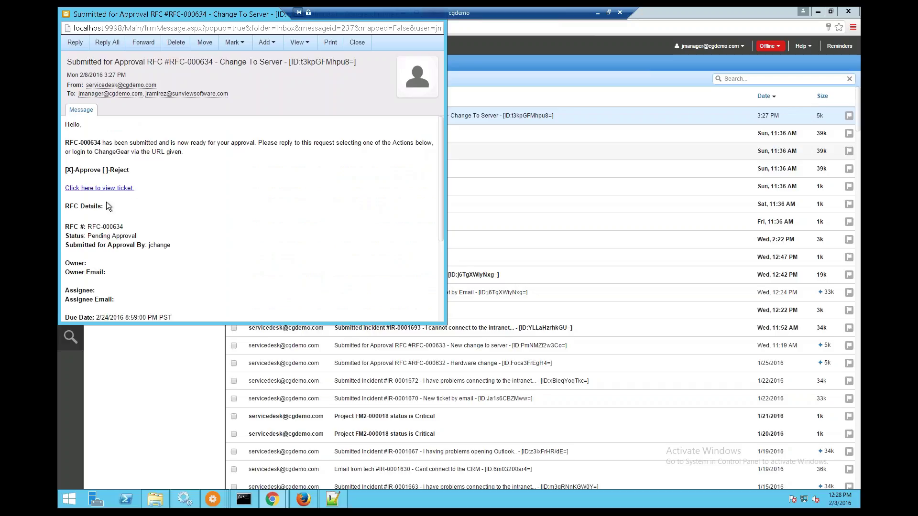
left_click(99, 188)
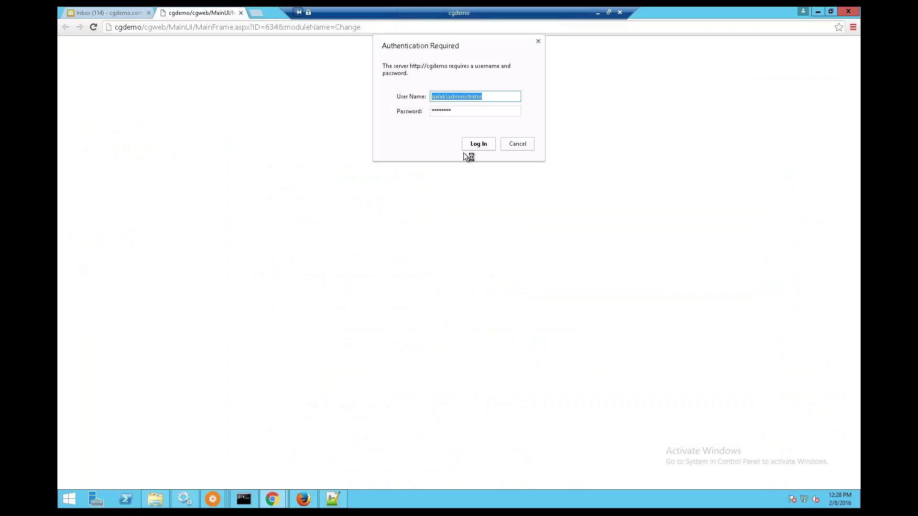
left_click(478, 144)
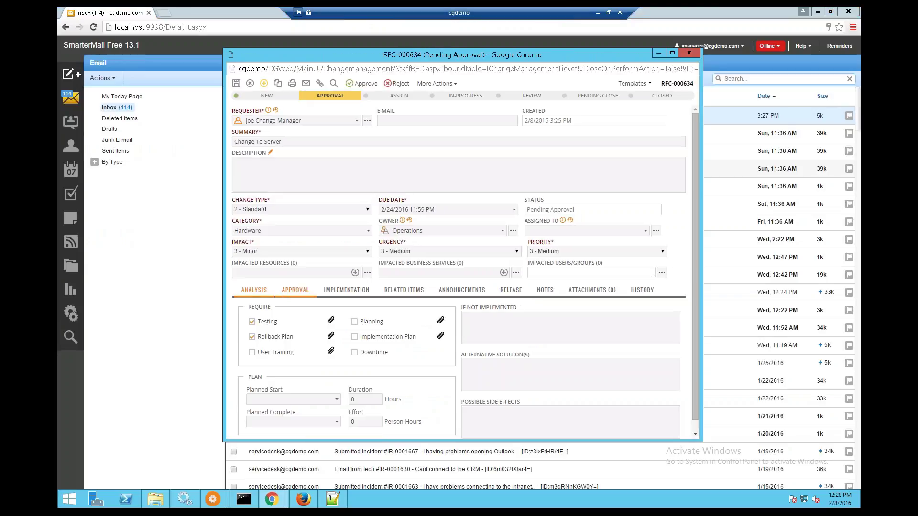
left_click(690, 52)
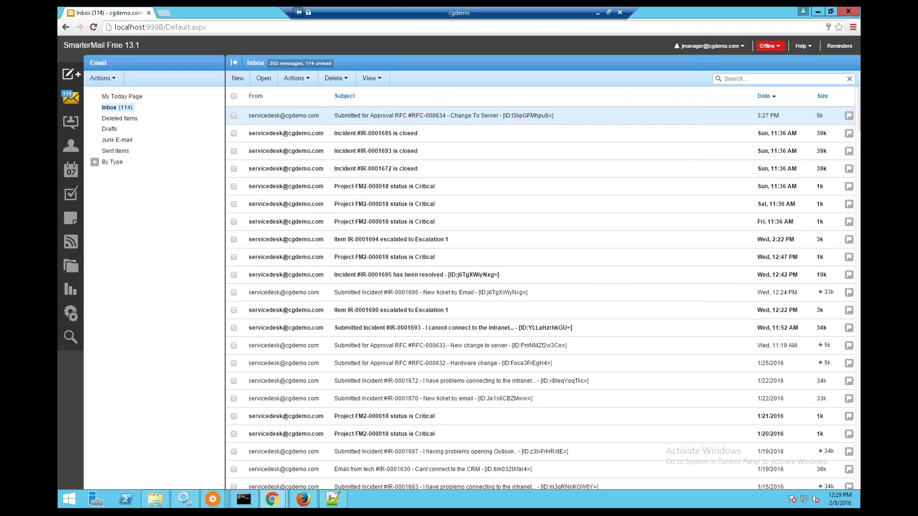
double_click(426, 111)
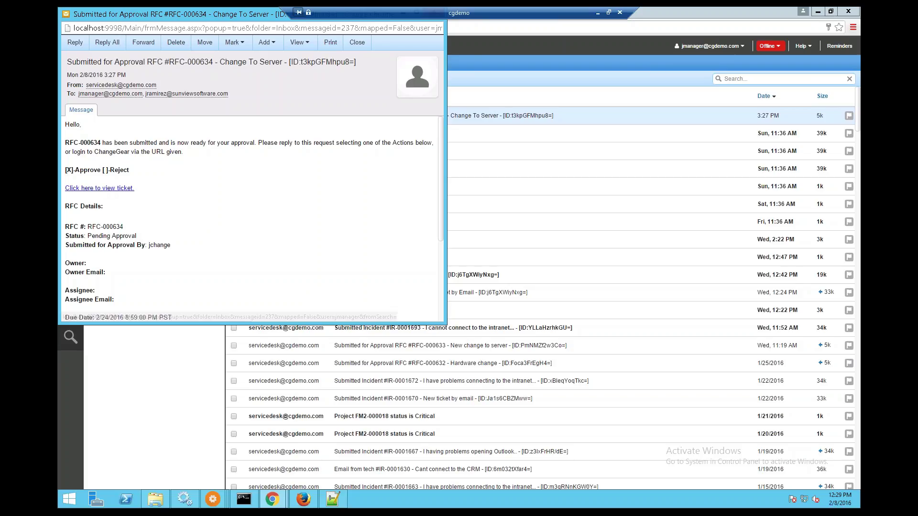
Reply 'Approve' to the RFC-000634 approval request and close the message window.
left_click(75, 43)
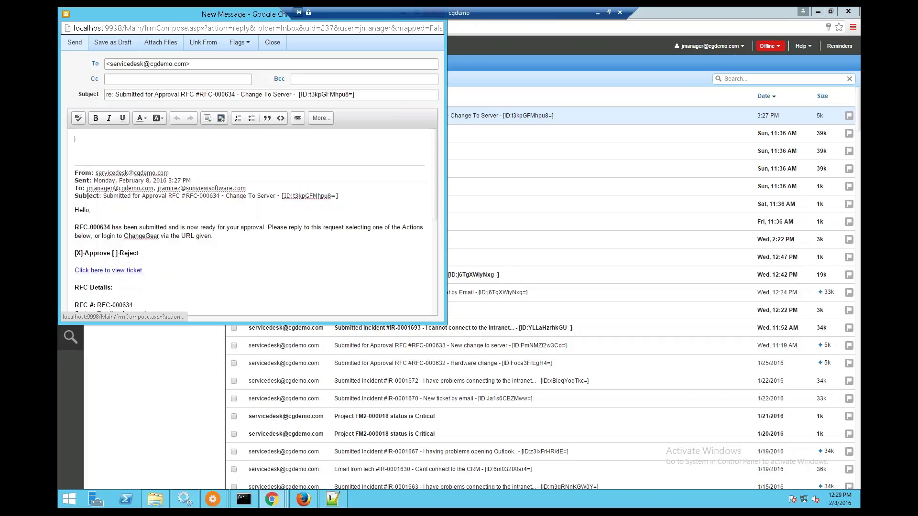
type("Approve")
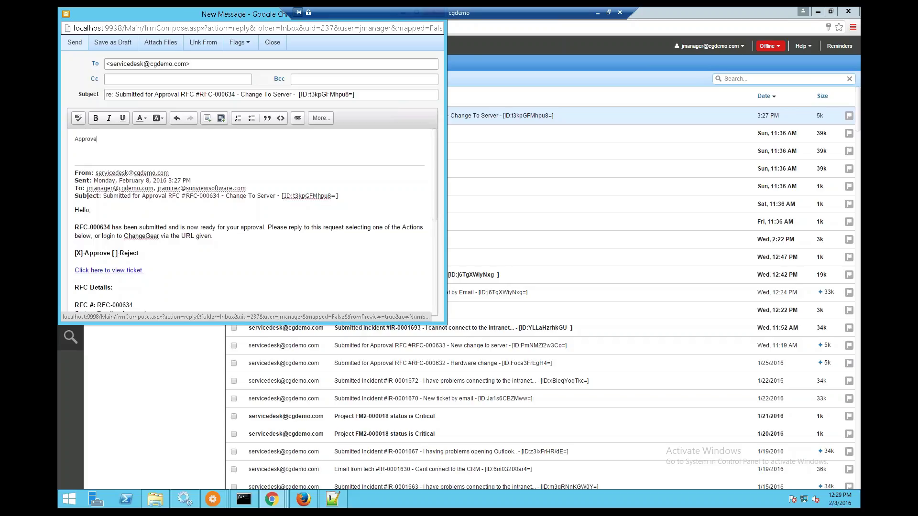
left_click(74, 43)
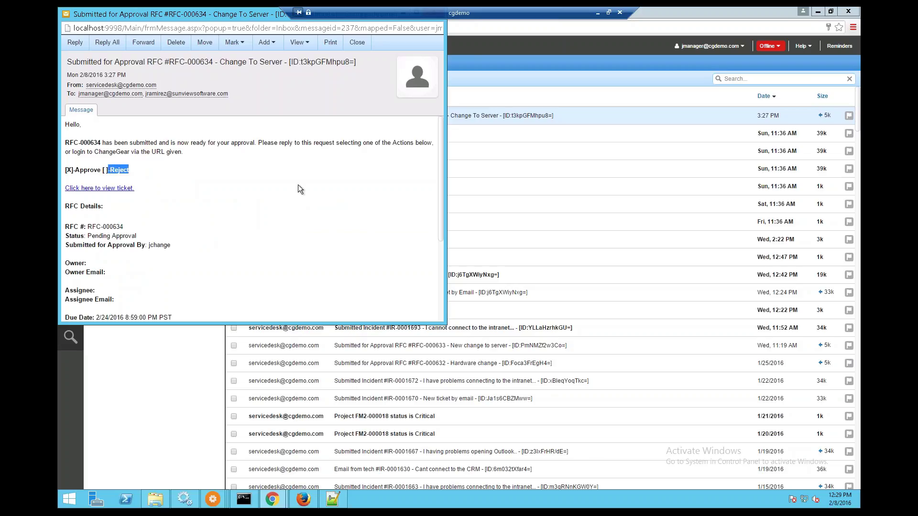
left_click_drag(231, 21, 286, 56)
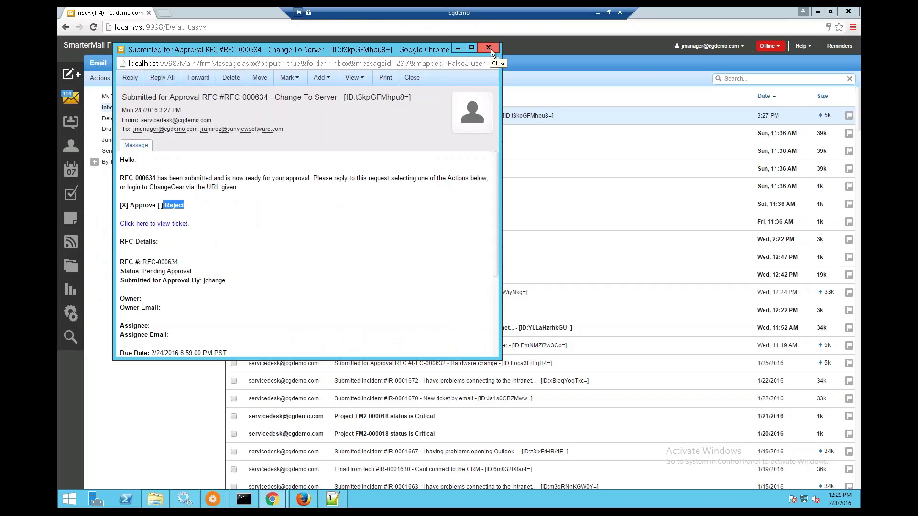
left_click(490, 49)
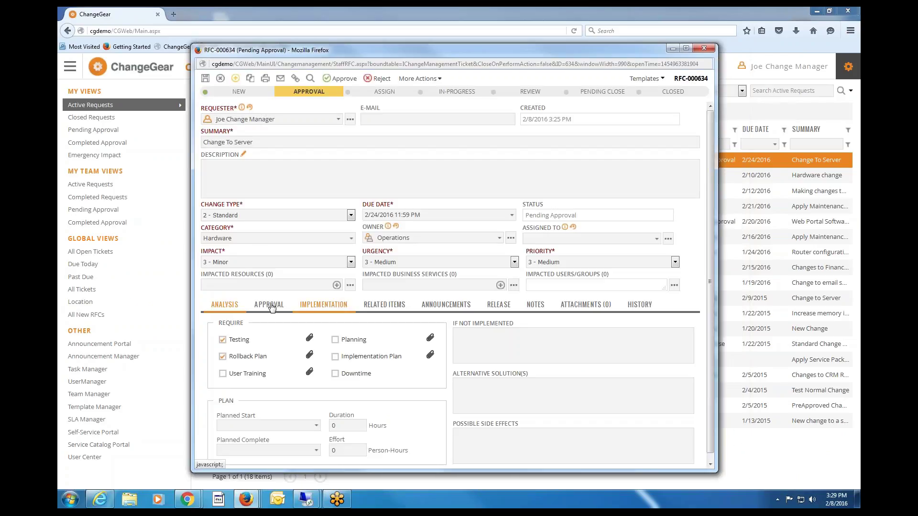
Confirm the first approver shows Approved on 2/8/2016, close RFC-000634, and open the account menu.
left_click(275, 305)
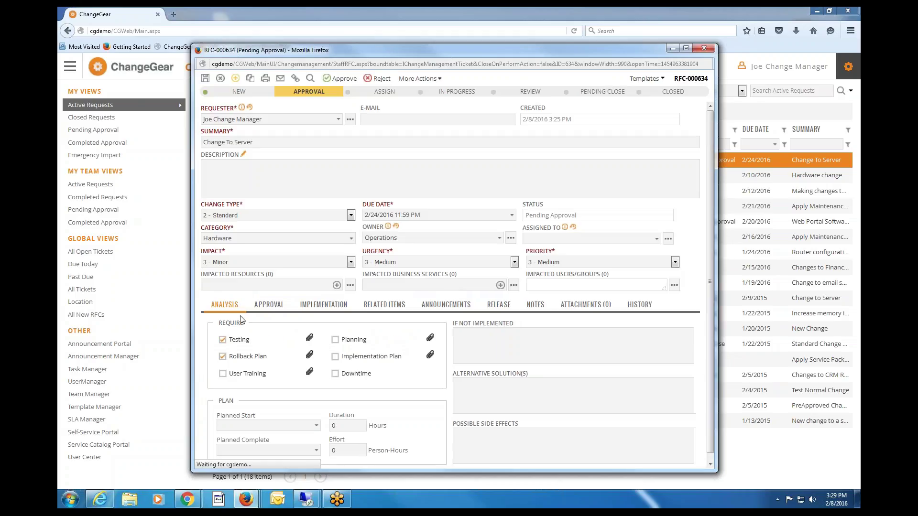
left_click(640, 305)
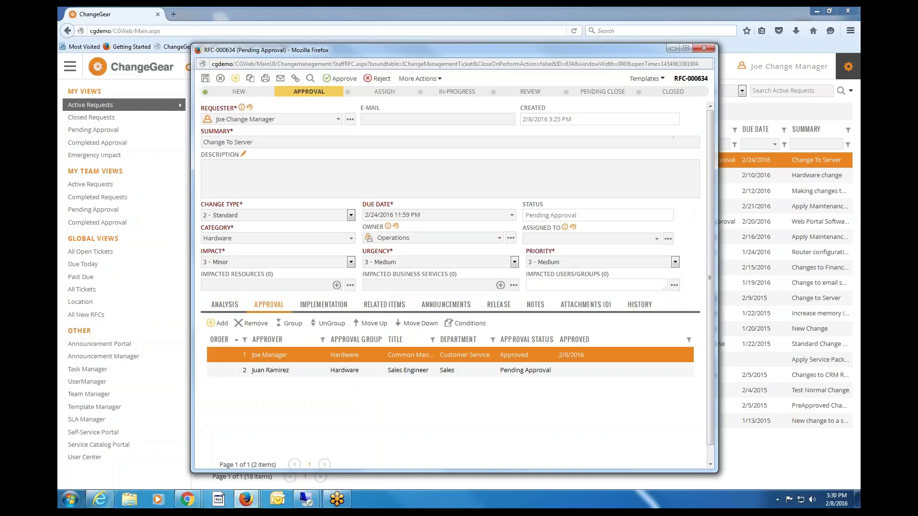
left_click(712, 49)
left_click(849, 67)
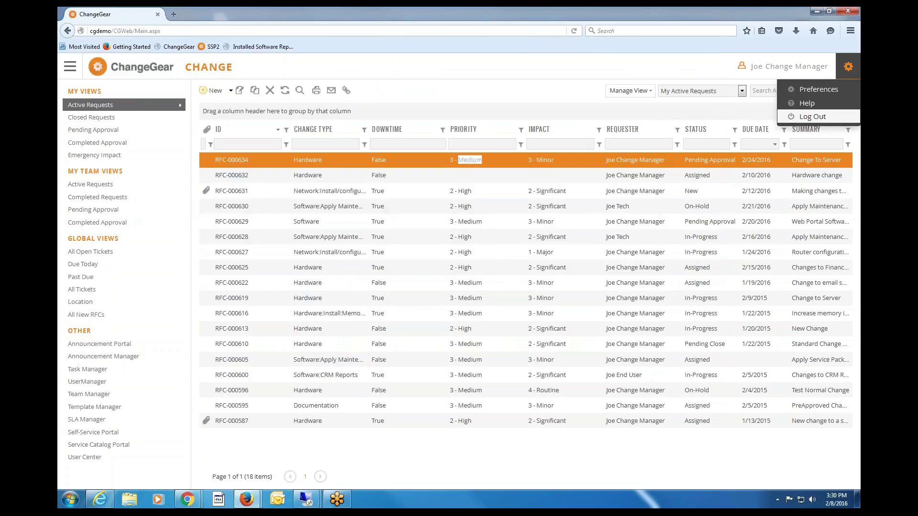
Log out and sign back in as the second approver using the saved credentials.
left_click(814, 117)
type("he")
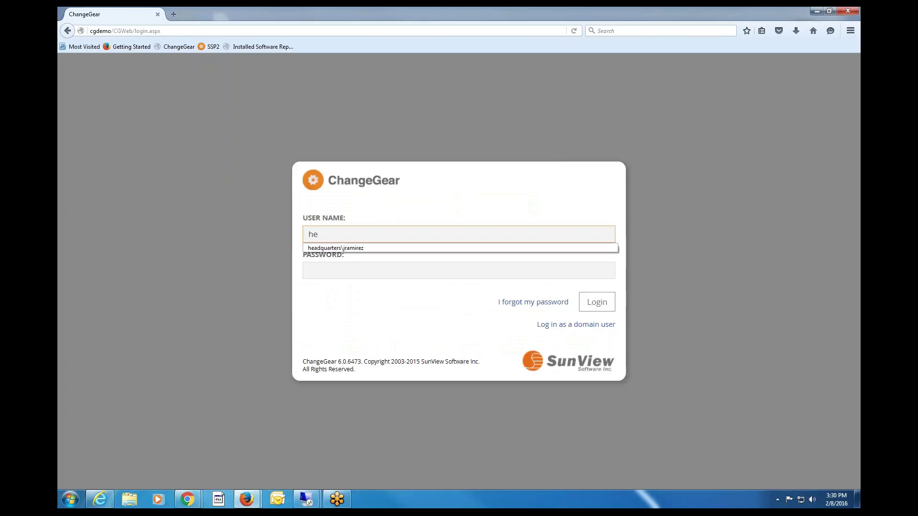
key("Down")
key("Tab")
key("Return")
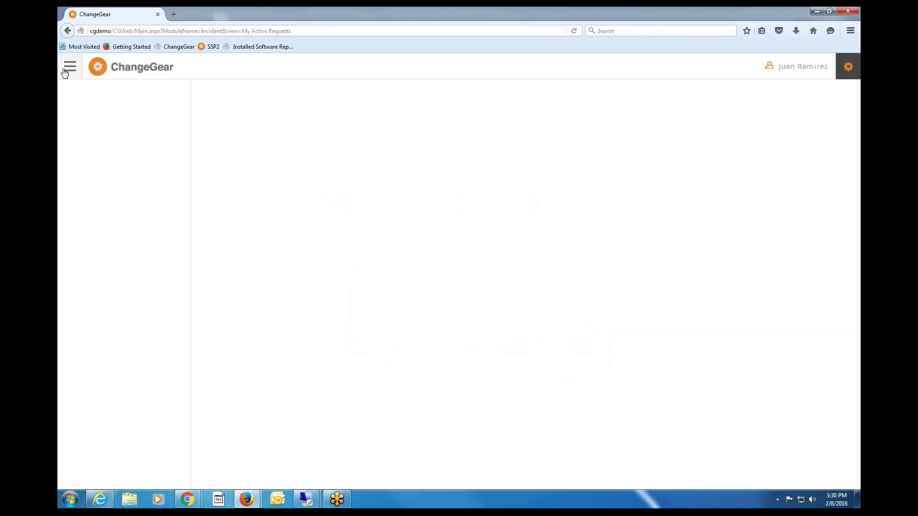
Open RFC-000634 Change To Server from the Change module's Pending Approval list.
left_click(69, 68)
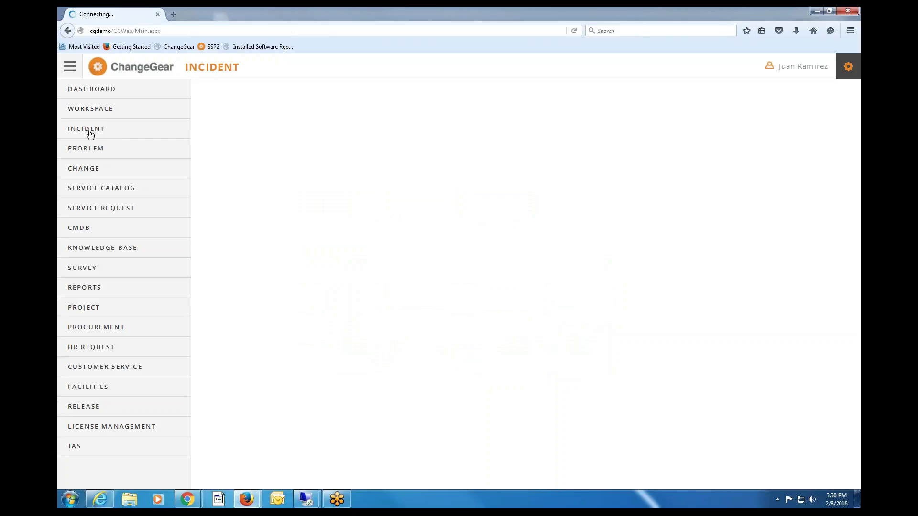
left_click(82, 170)
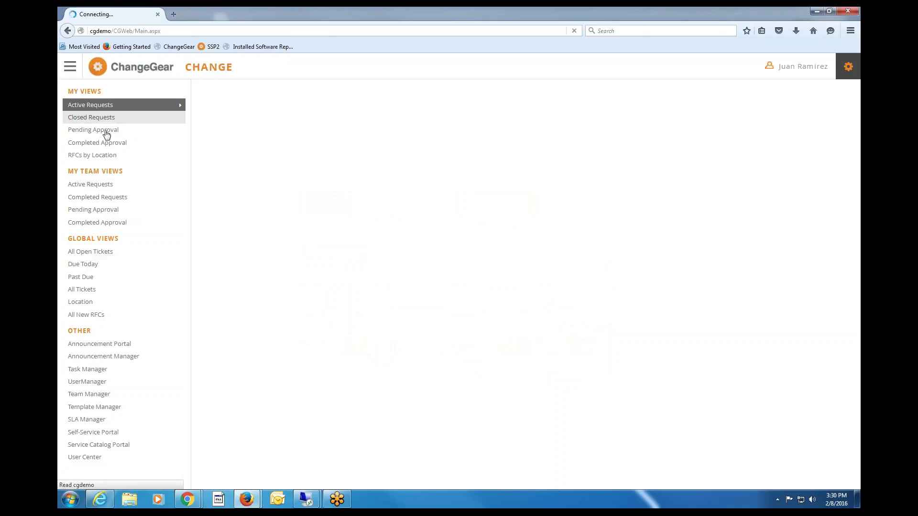
left_click(106, 134)
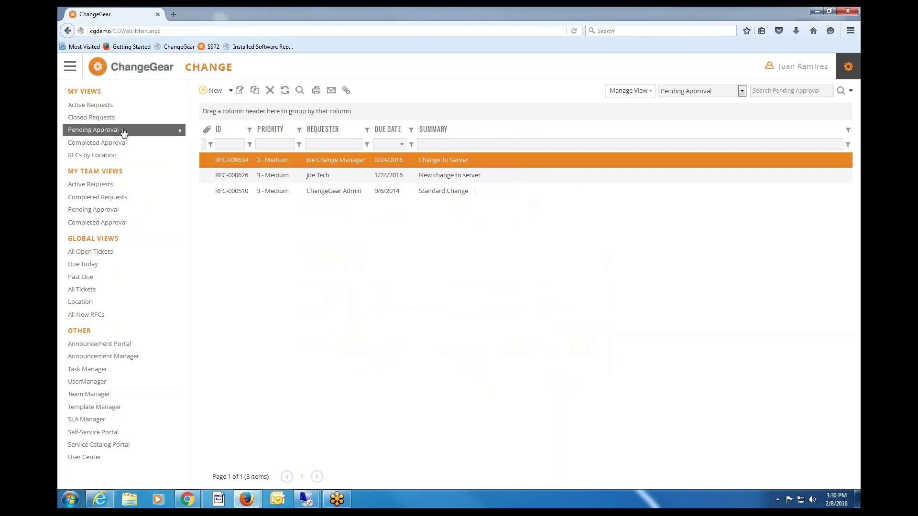
double_click(461, 162)
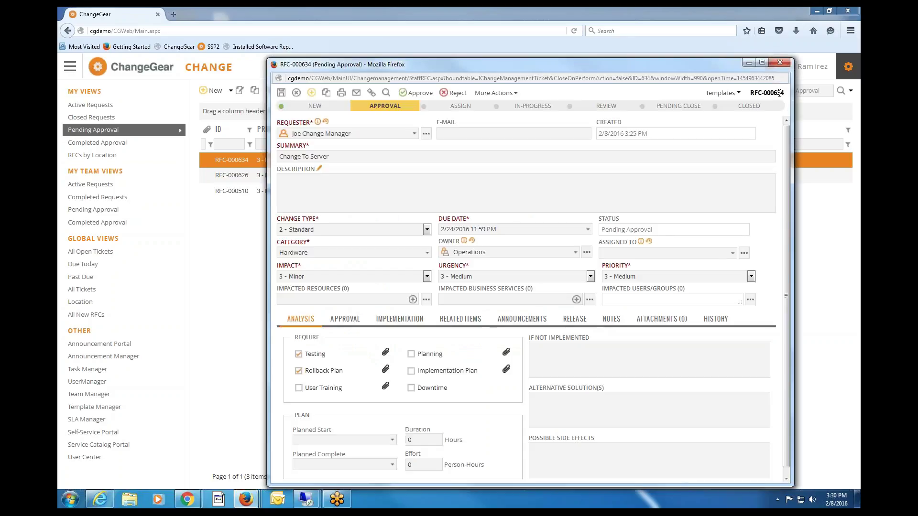
Review RFC-000634's approvers and open the approval dialog.
left_click_drag(785, 93, 772, 93)
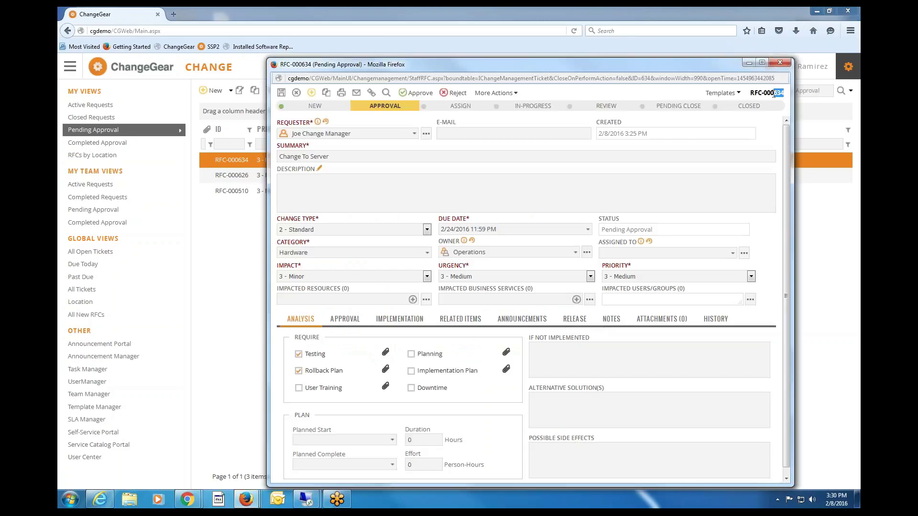
left_click(345, 319)
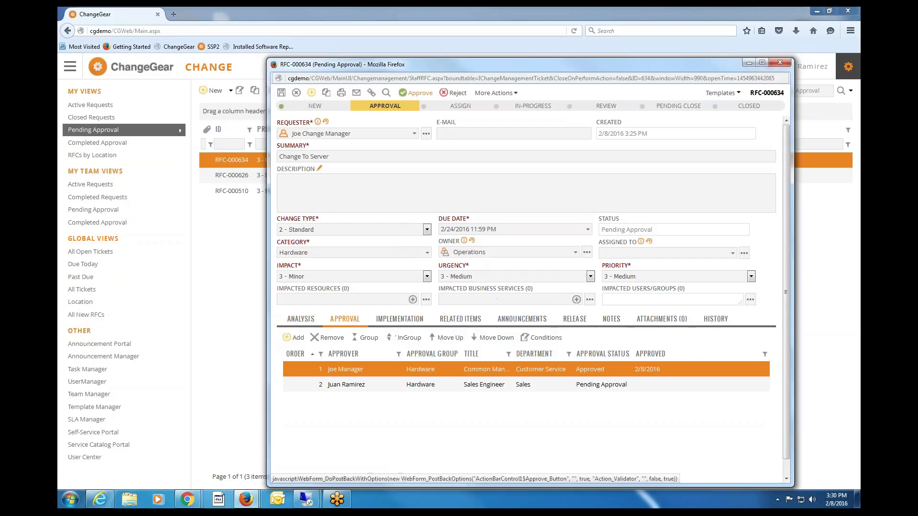
left_click(415, 94)
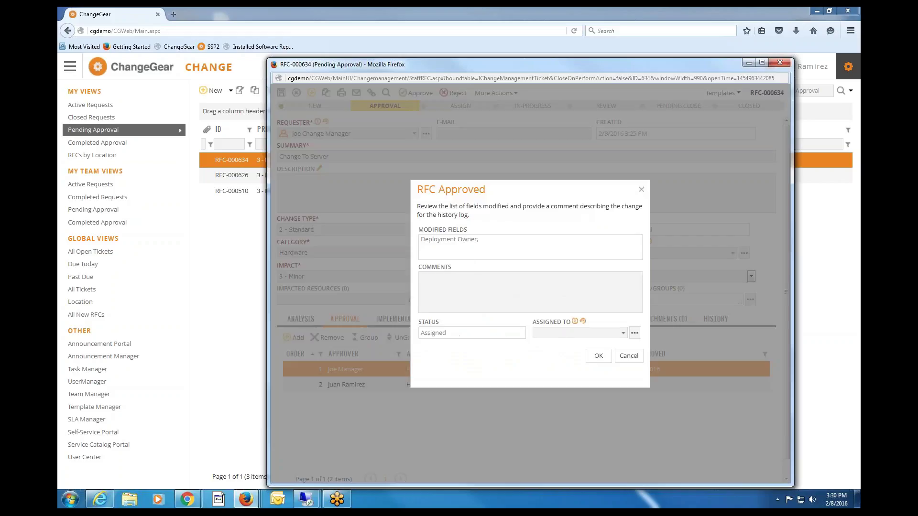
left_click(629, 356)
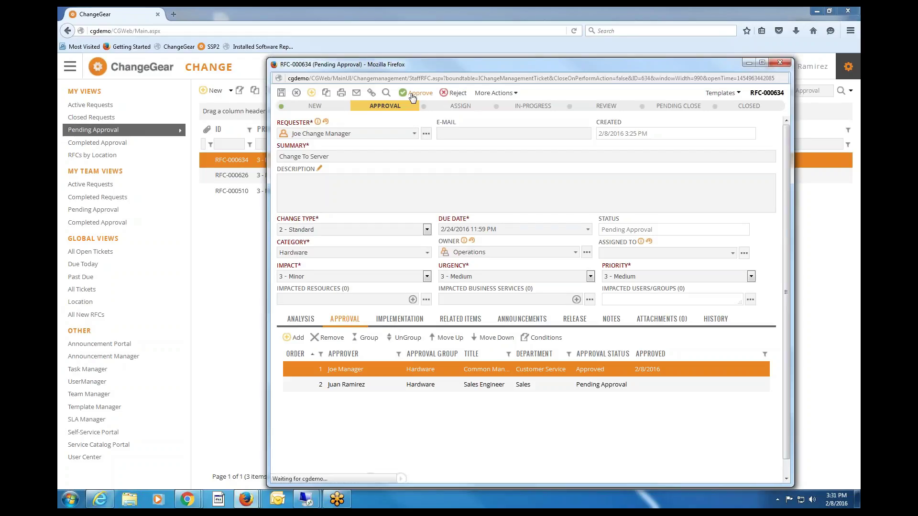
left_click(412, 97)
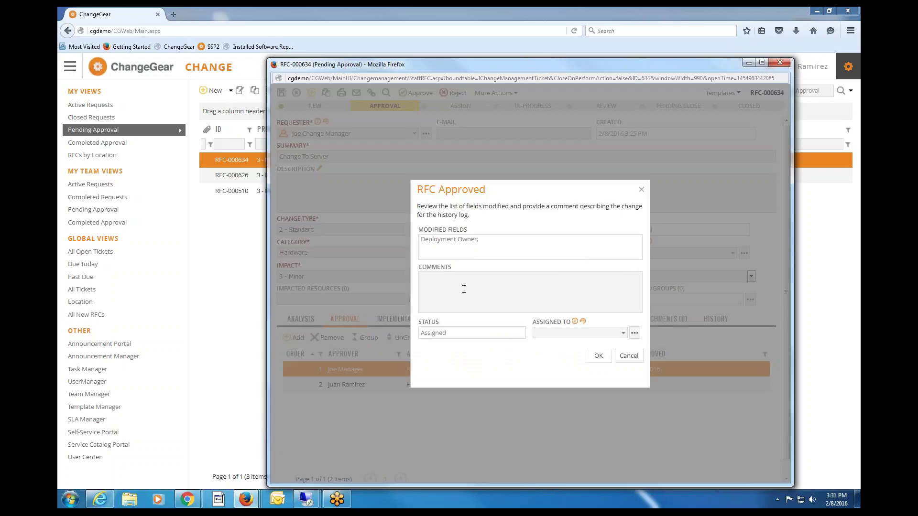
Comment 'I approved this change...', assign the change manager, and confirm the approval.
left_click(464, 289)
type("I approved")
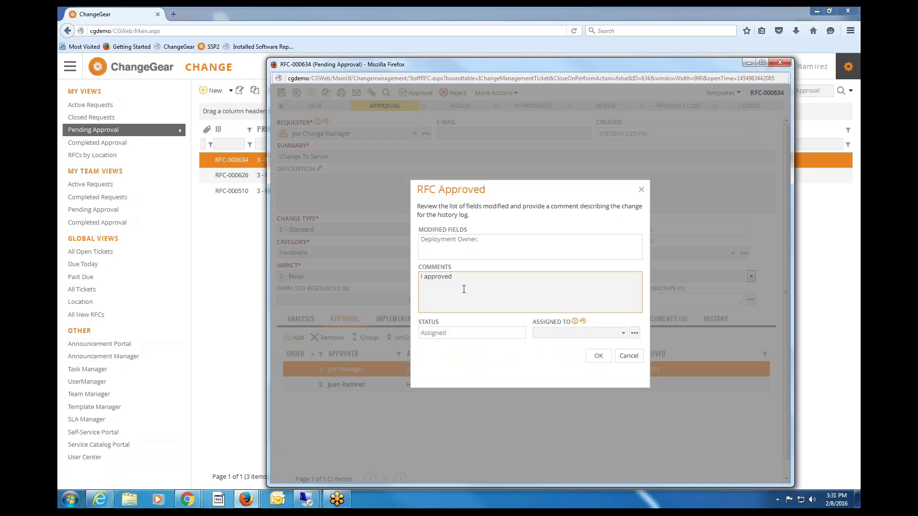
type("this change...")
left_click(576, 334)
type("jho")
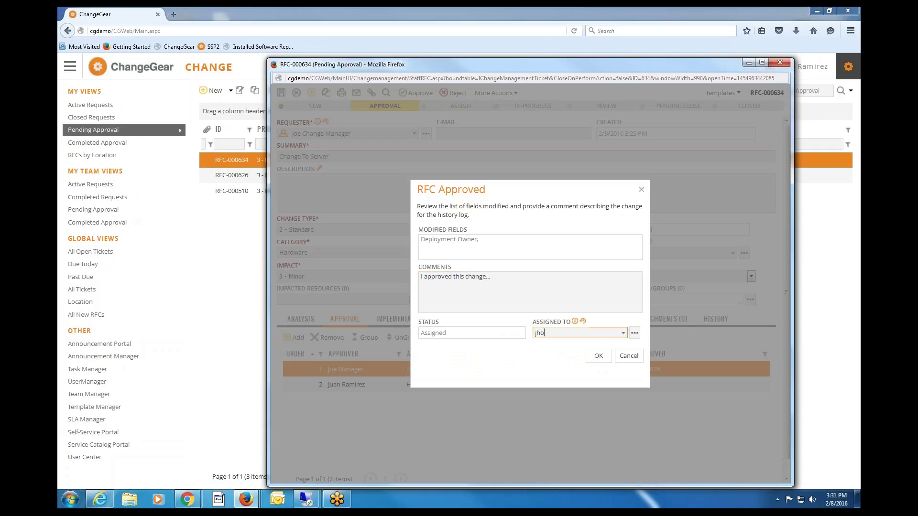
key("BackSpace")
key("BackSpace")
type("change")
left_click_drag(590, 332, 463, 330)
type("joe")
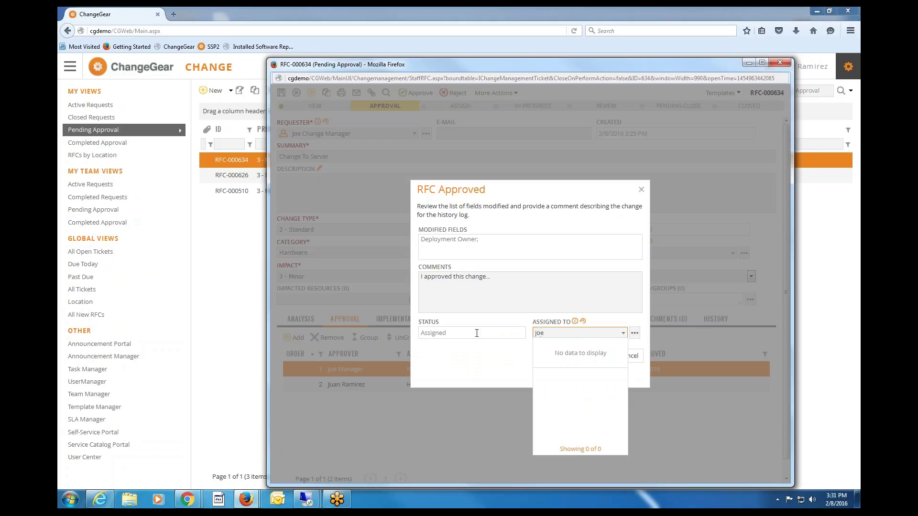
left_click(583, 369)
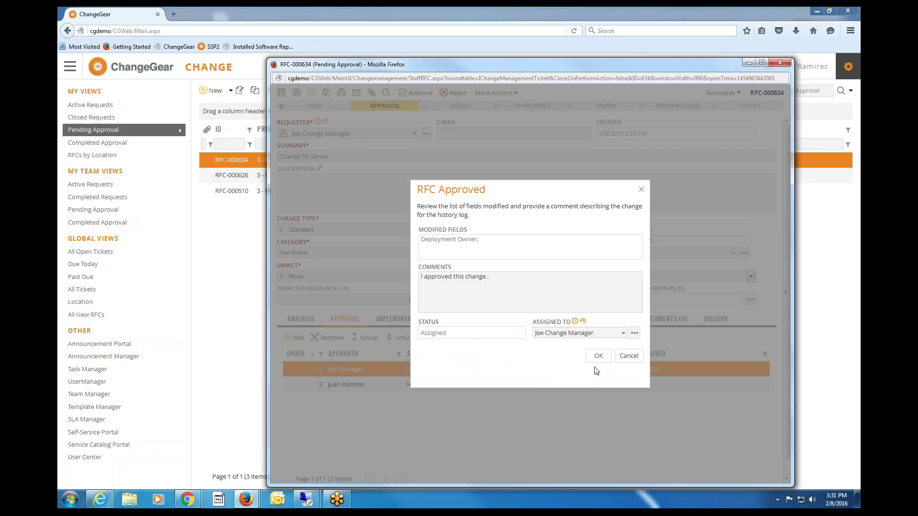
left_click(598, 356)
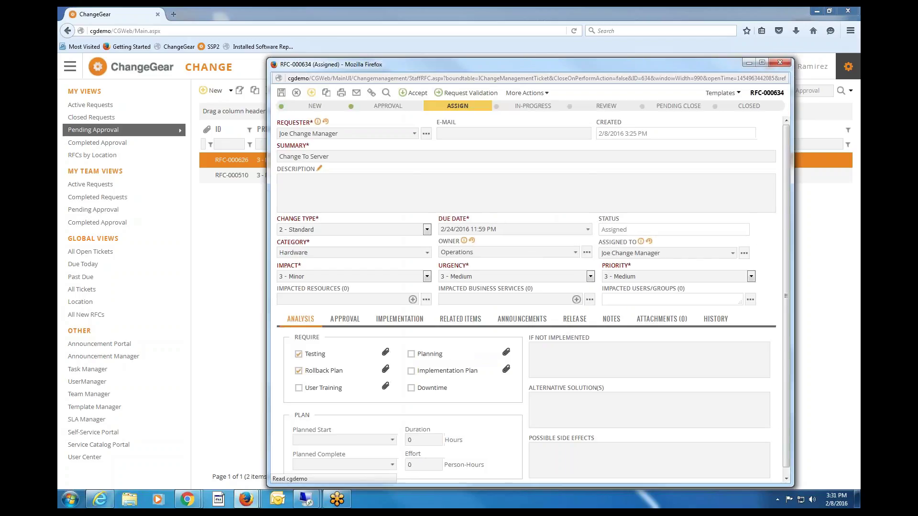
Confirm both approvers show approved, scroll the full audit trail, then return to the RFC form.
double_click(457, 105)
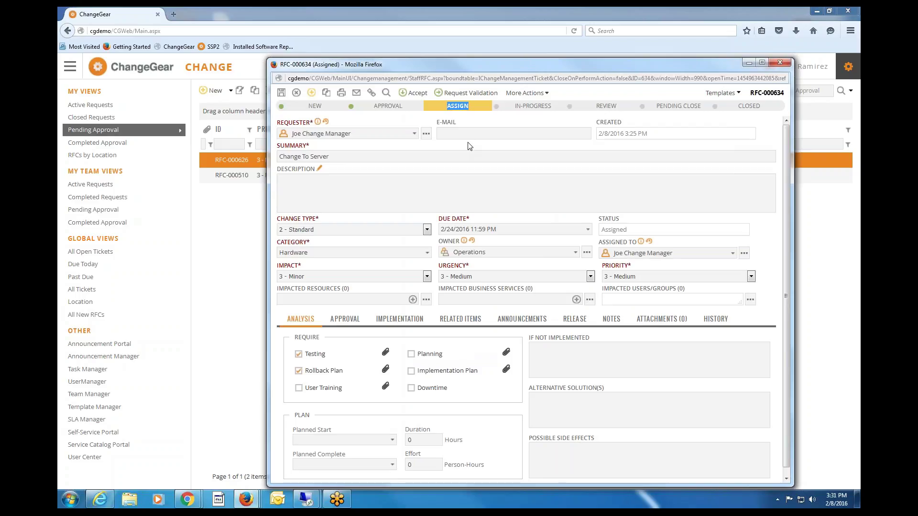
left_click(351, 319)
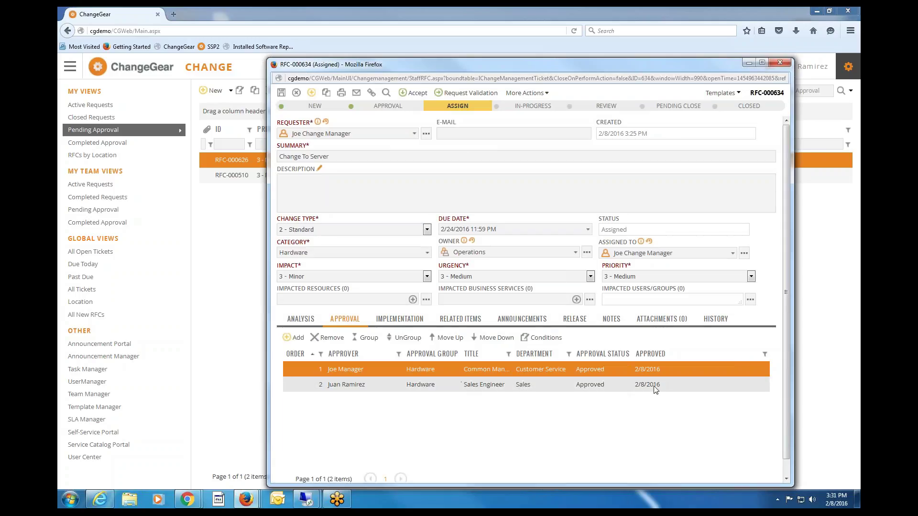
left_click(716, 321)
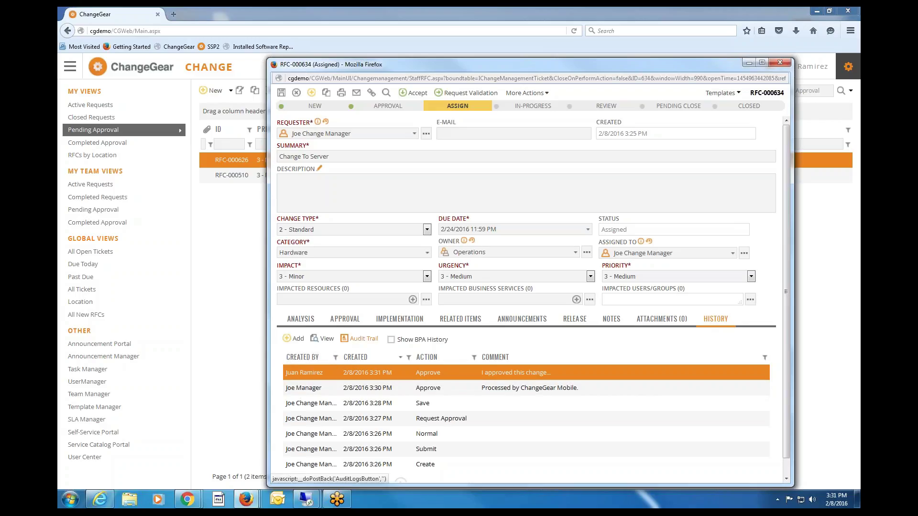
left_click(368, 338)
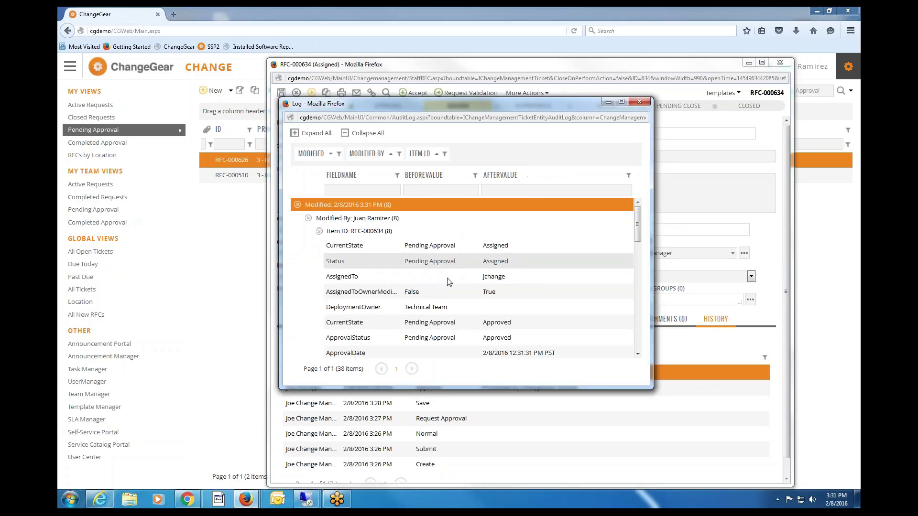
scroll(446, 278, "down", 5)
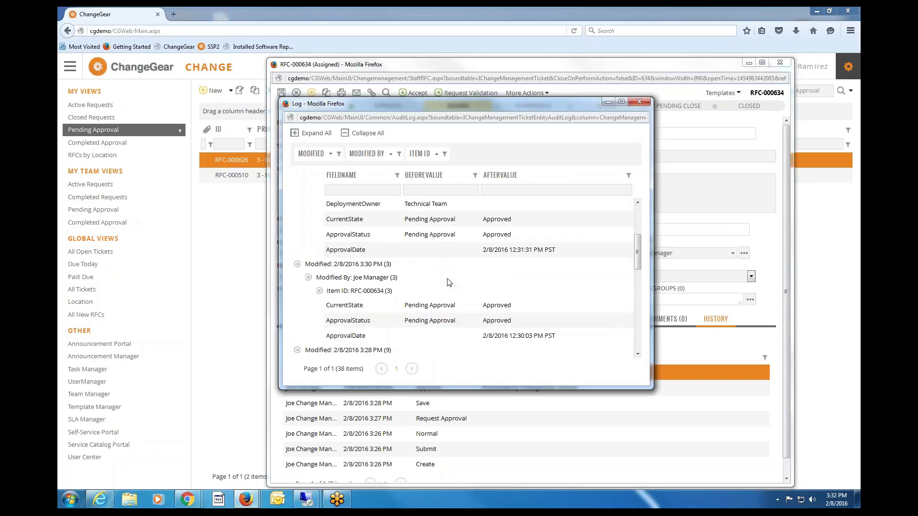
scroll(448, 282, "down", 4)
scroll(449, 282, "down", 4)
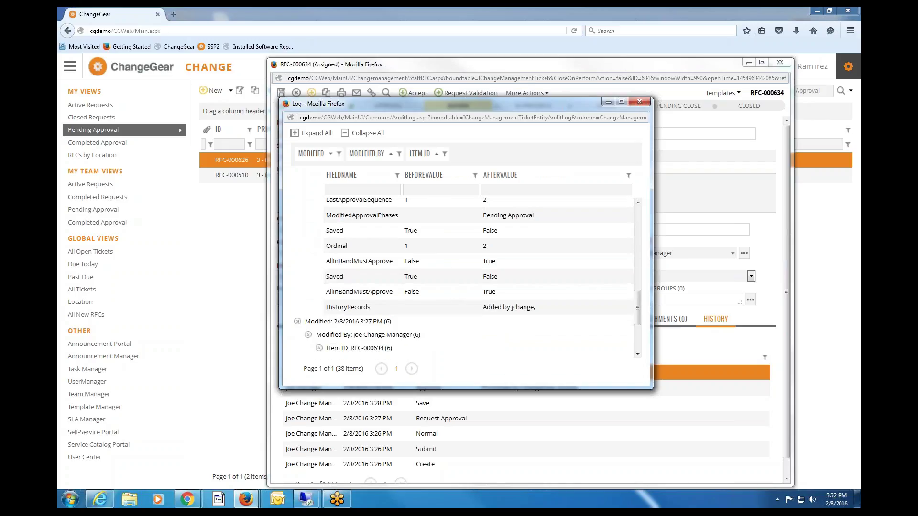
left_click(666, 273)
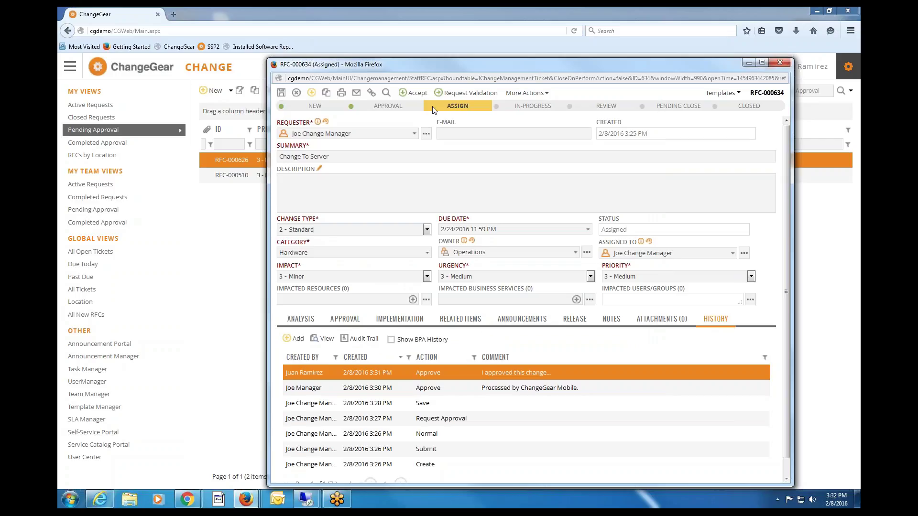
Accept the assigned RFC-000634 so it moves to In-Progress.
double_click(475, 111)
left_click_drag(673, 253, 613, 253)
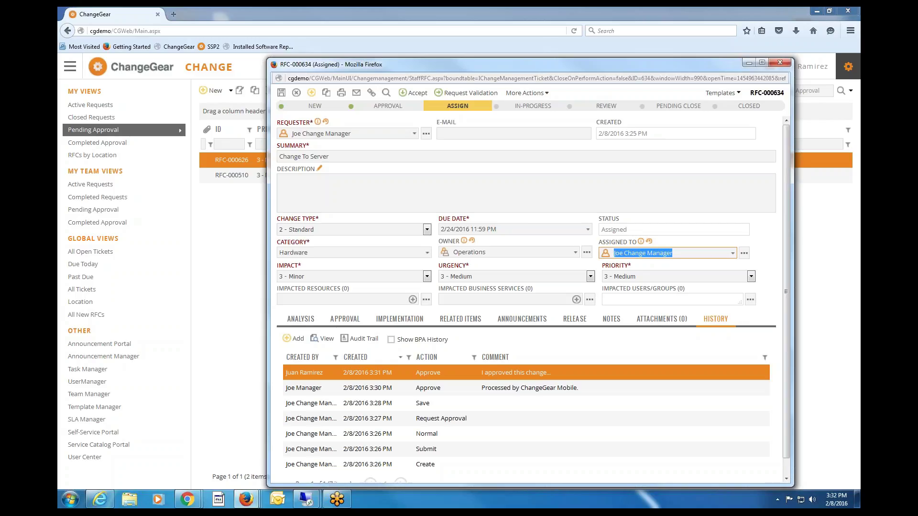
left_click(413, 95)
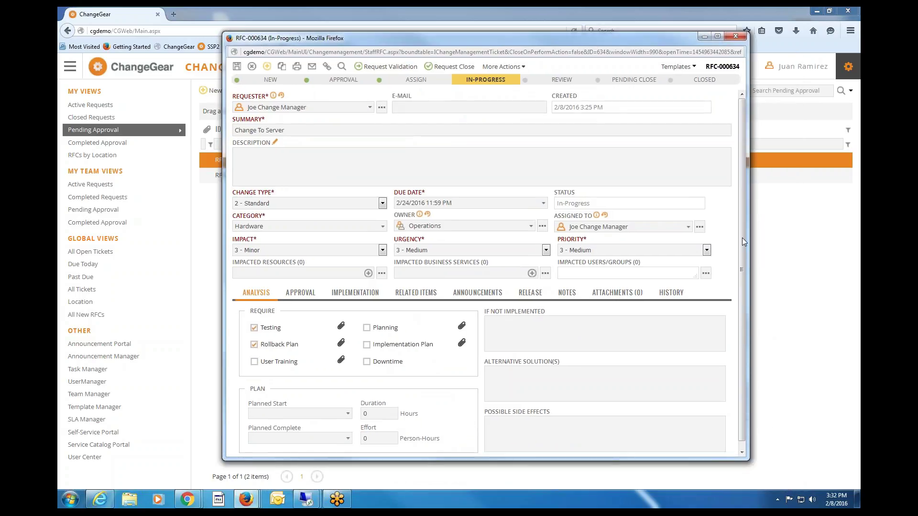
Show the empty Attachments list and start adding an attachment.
scroll(740, 263, "down", 1)
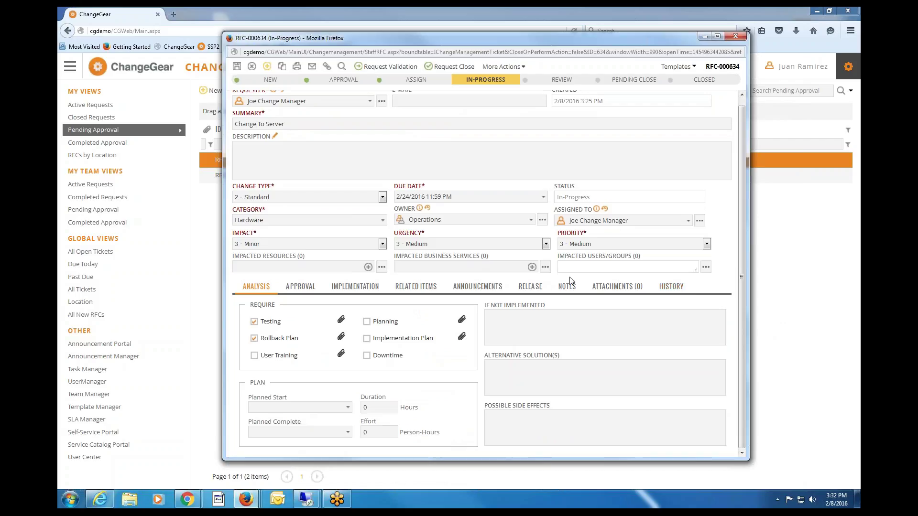
left_click(613, 289)
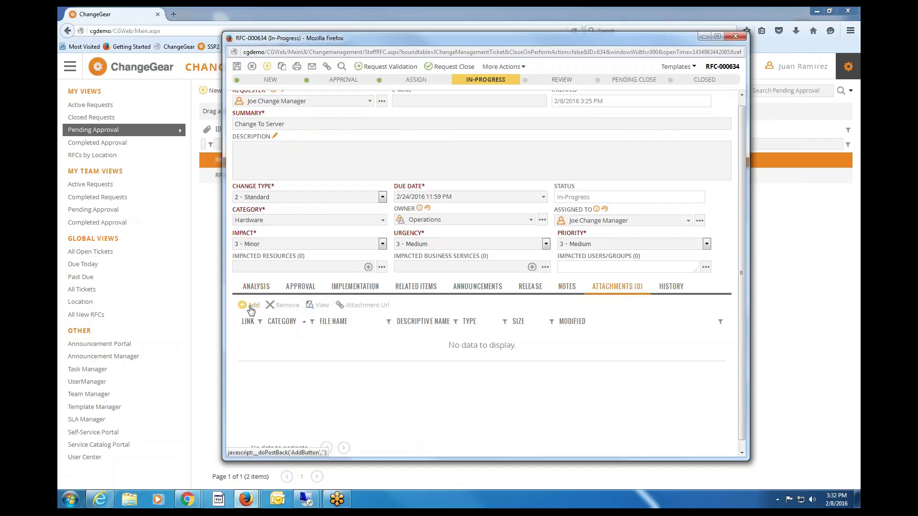
left_click(251, 310)
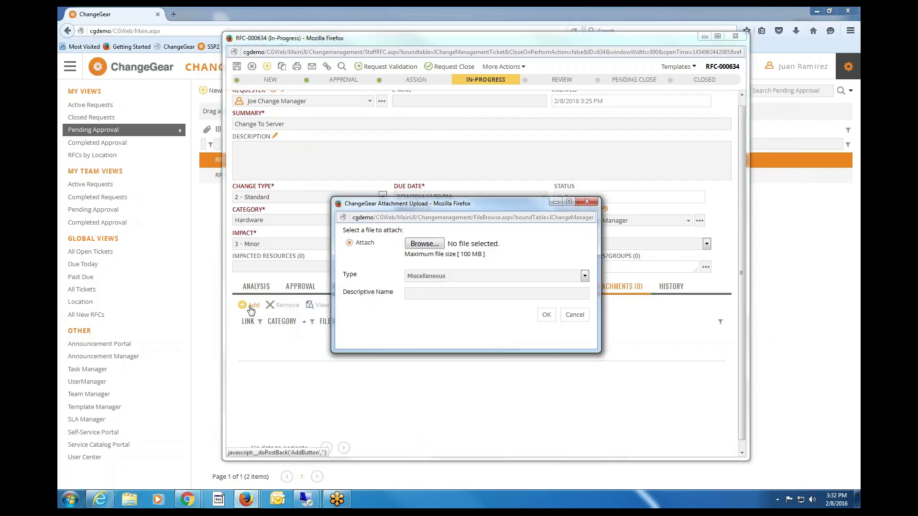
Set the attachment type to Rollback Plan and its name to 'Rollback Plan'.
left_click(492, 277)
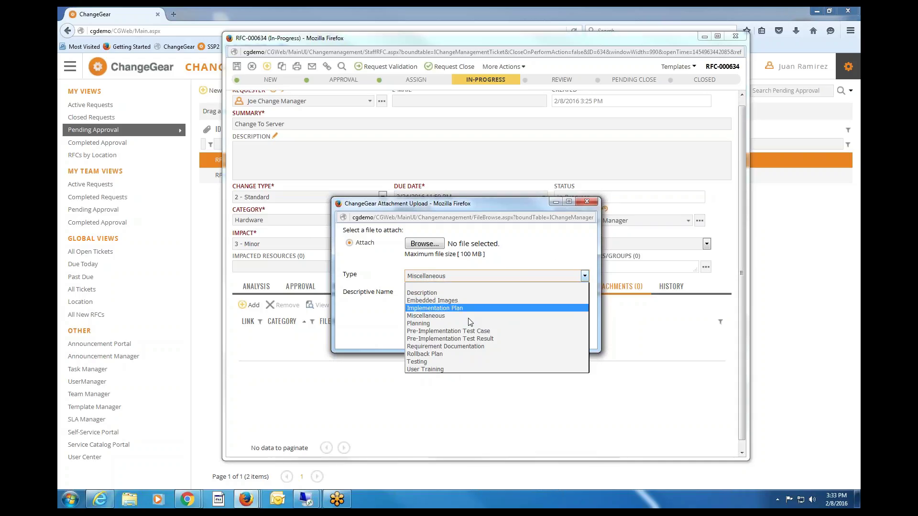
left_click(446, 355)
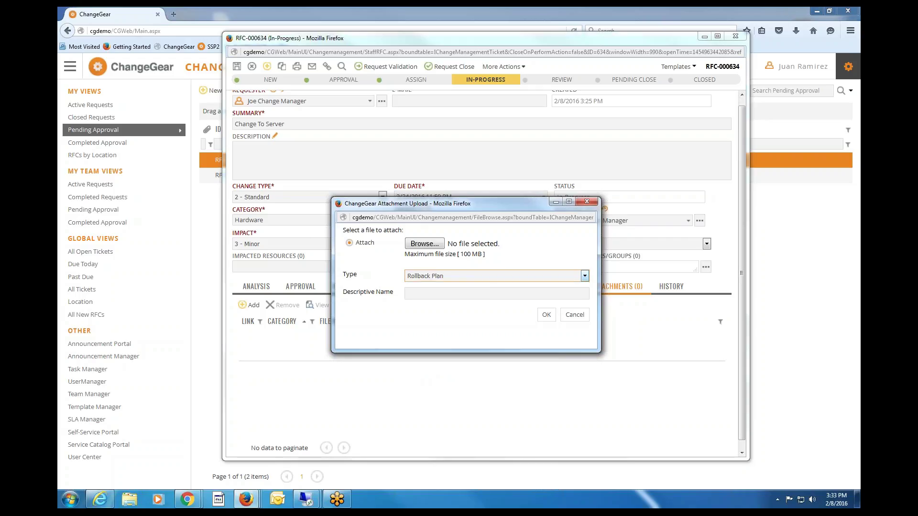
left_click(491, 292)
type("Rool")
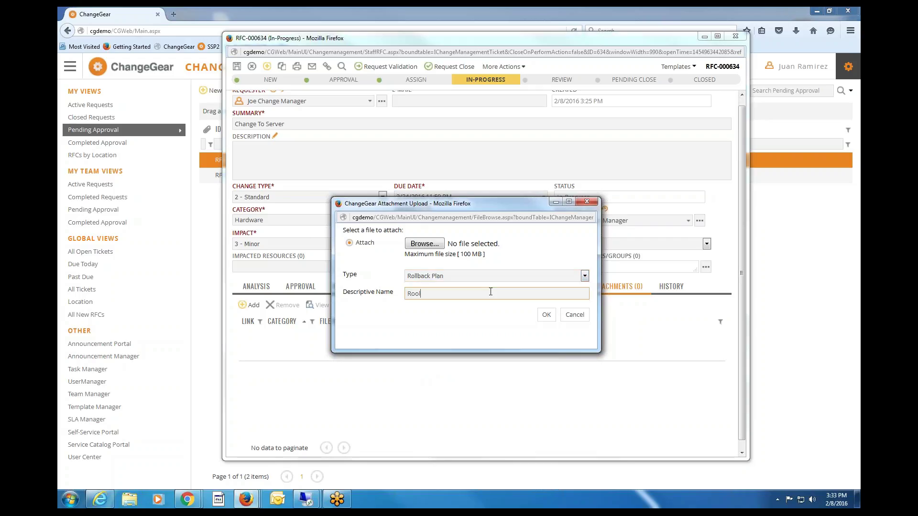
key("BackSpace")
key("BackSpace")
type("llback Plan")
key("Return")
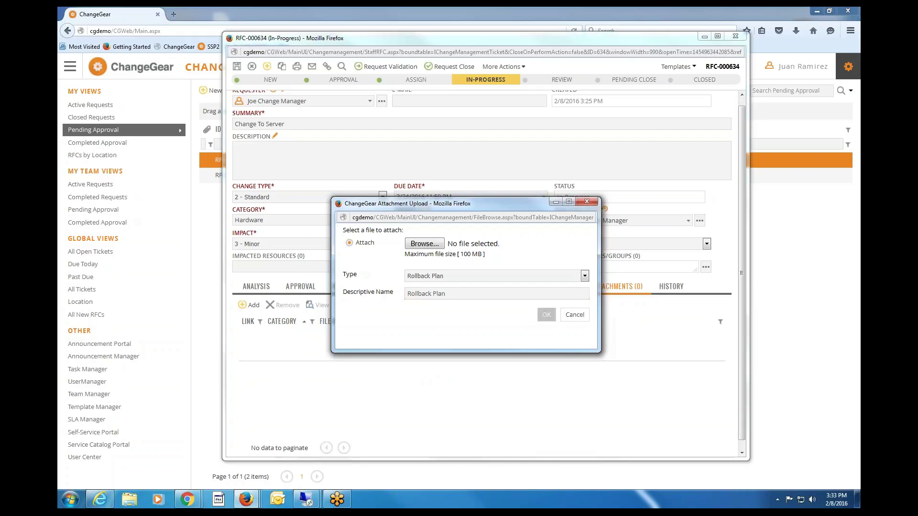
Choose the Houghton Mifflin Harcourt Demonstration file and upload the attachment.
left_click(425, 244)
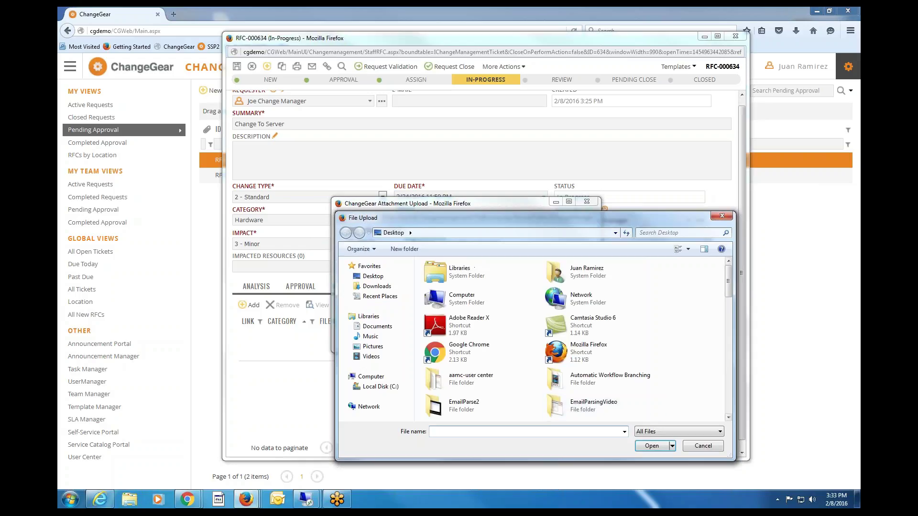
left_click(727, 398)
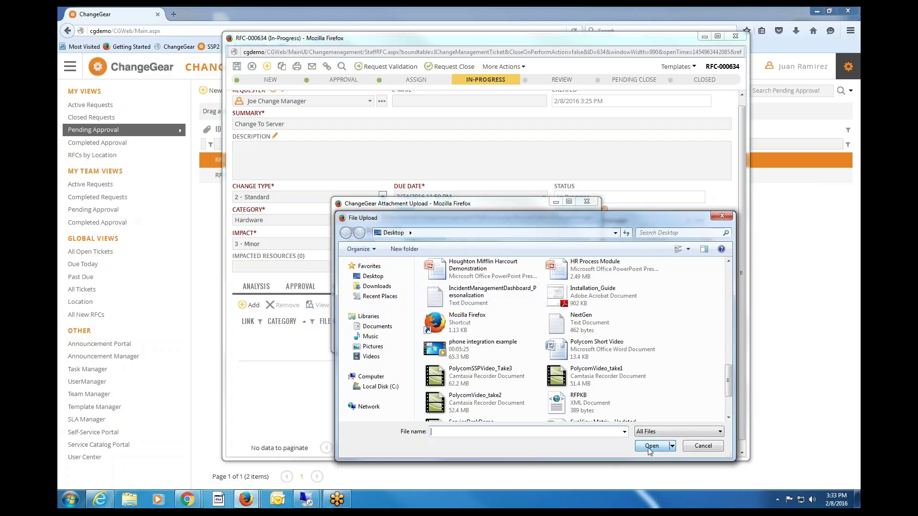
left_click(461, 277)
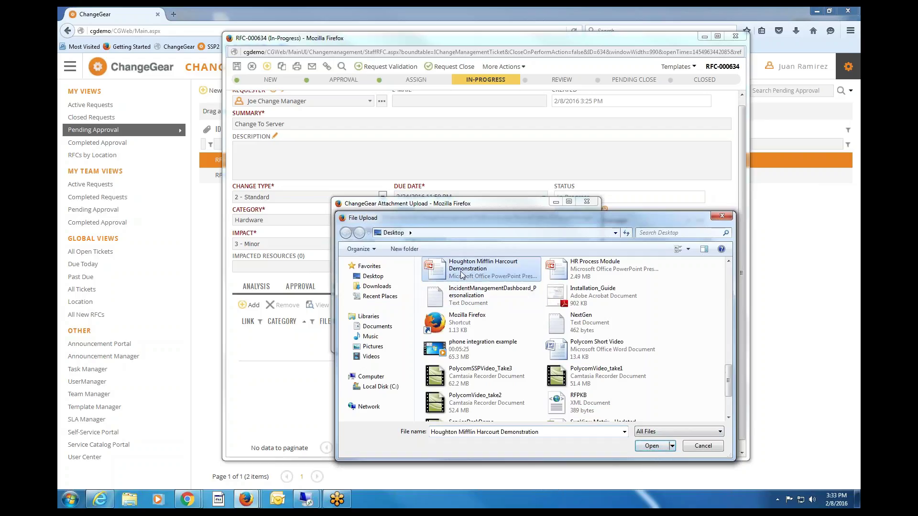
left_click(651, 446)
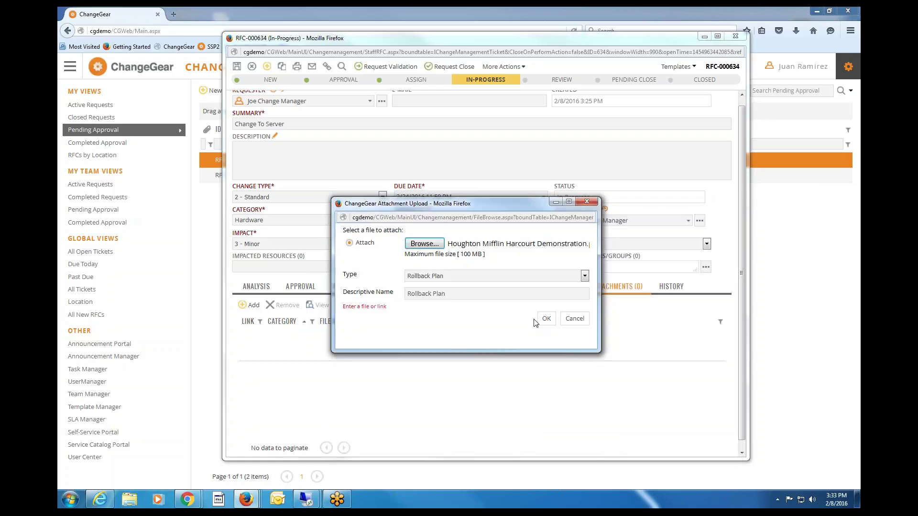
left_click(541, 319)
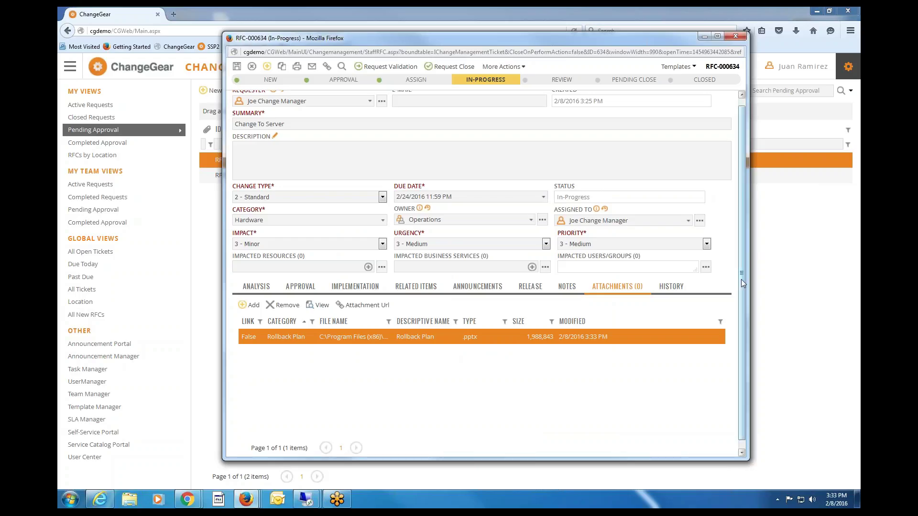
Check the empty Related Items list, then show the empty Announcements list.
scroll(742, 280, "down", 1)
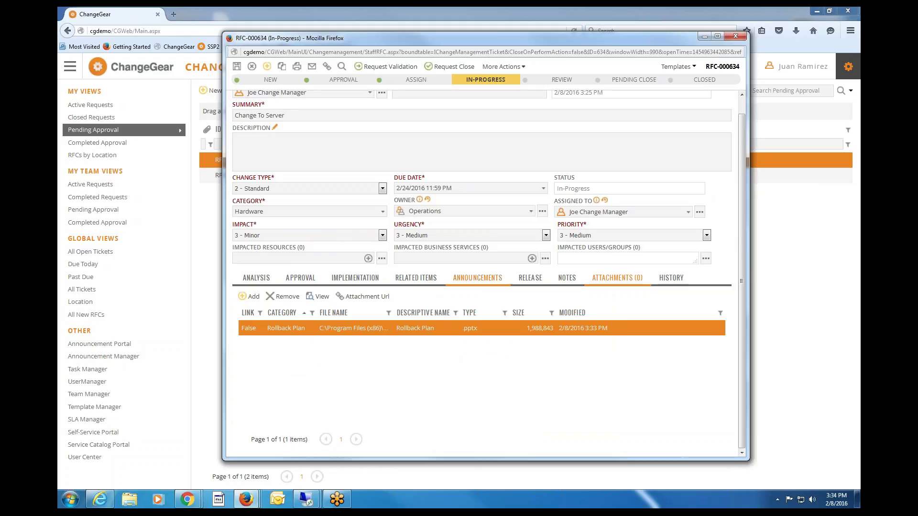
left_click(417, 285)
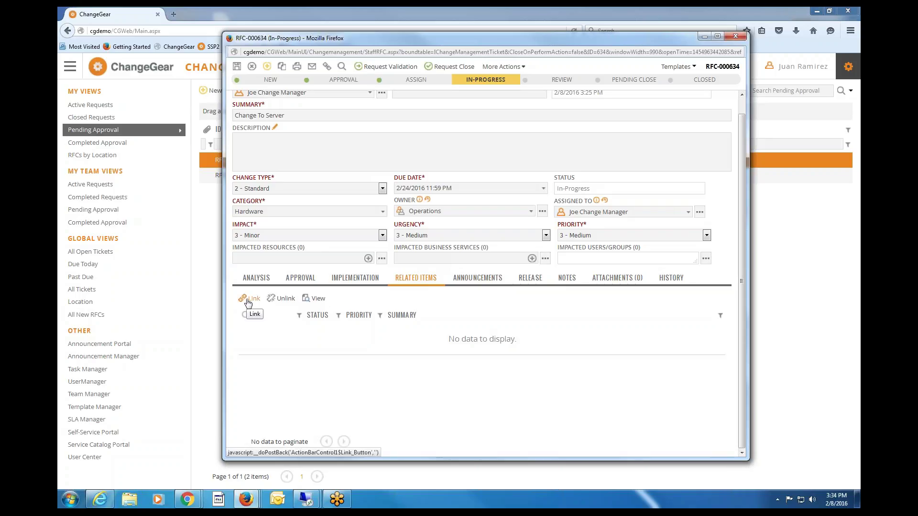
left_click(475, 278)
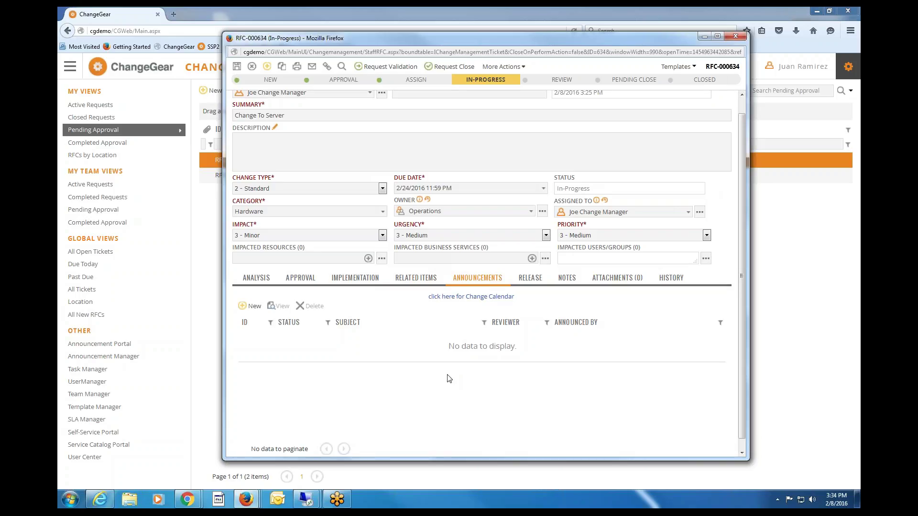
View the February 2016 Change Calendar, close it, and switch to the other browser's sign-in page.
left_click(479, 297)
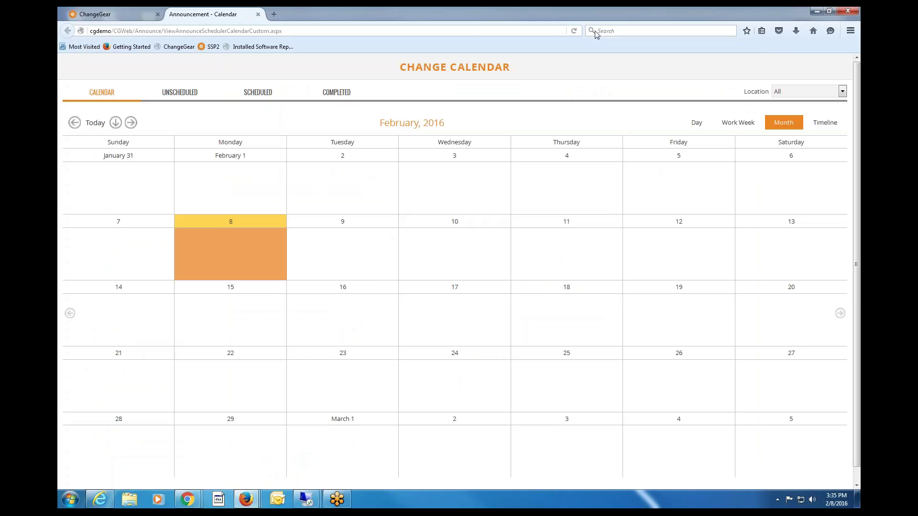
left_click(258, 15)
mouse_move(188, 500)
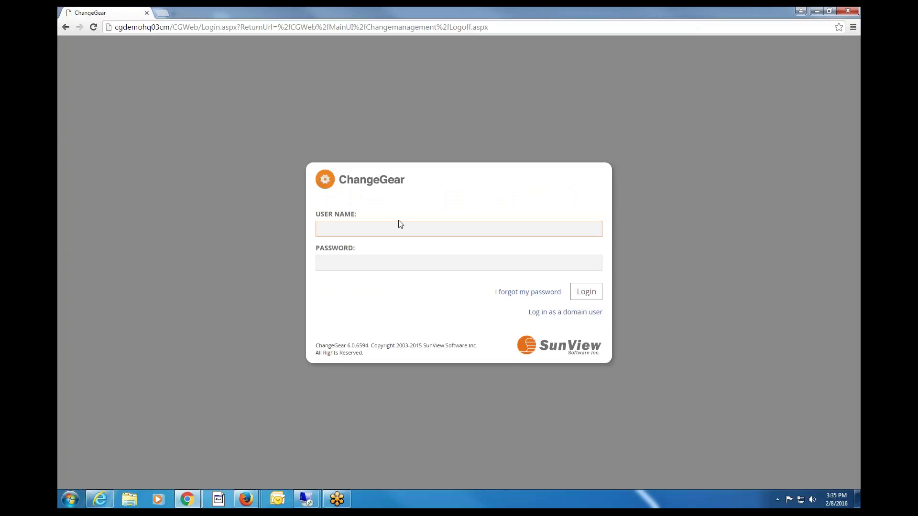
Sign in to the second browser with the technician's username and password.
type("jtech")
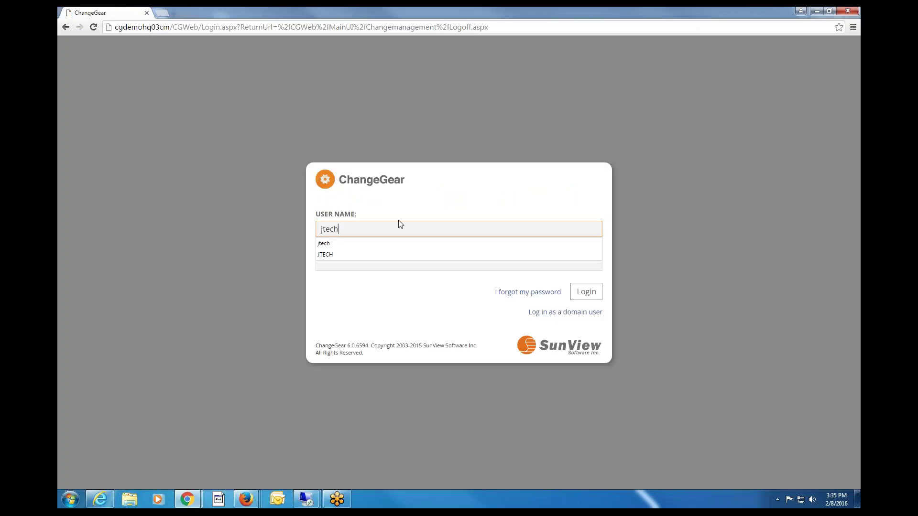
key("Tab")
type("12345")
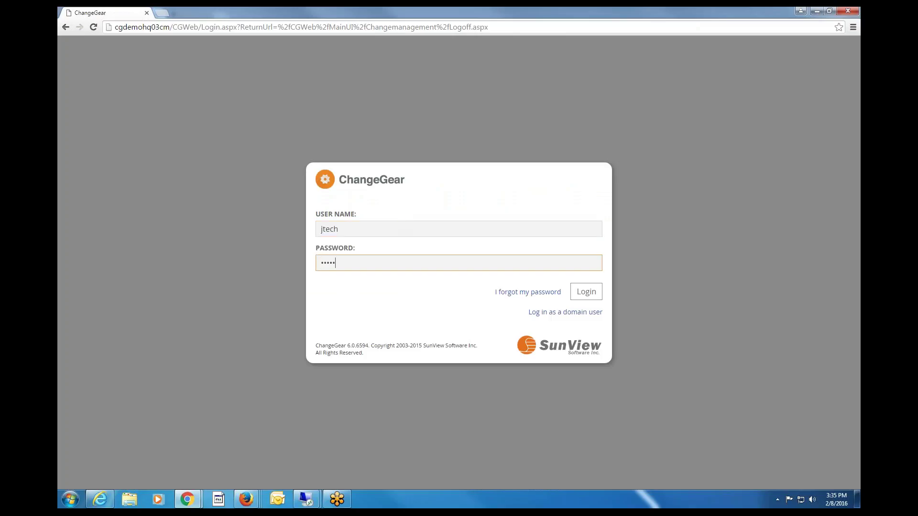
key("Return")
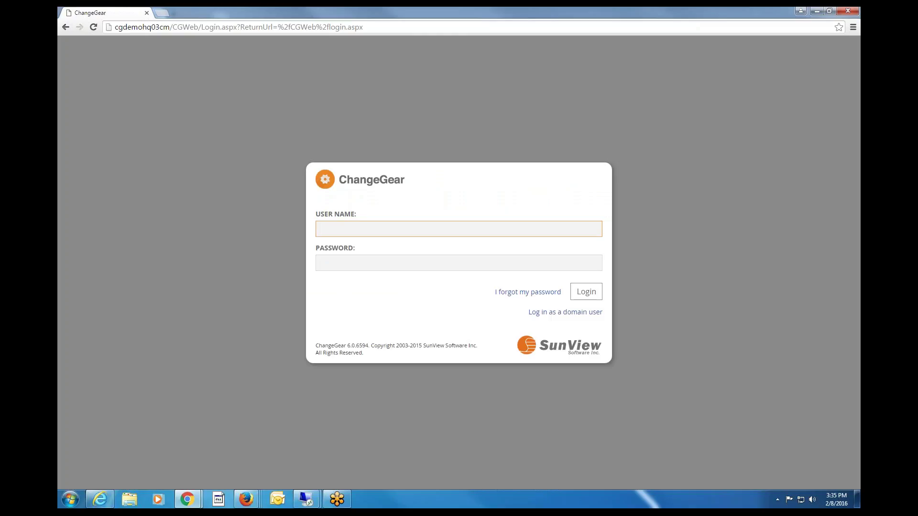
Load the base CGWeb/ address, then bring the In-Progress RFC-000634 window back.
left_click(236, 28)
left_click(214, 27)
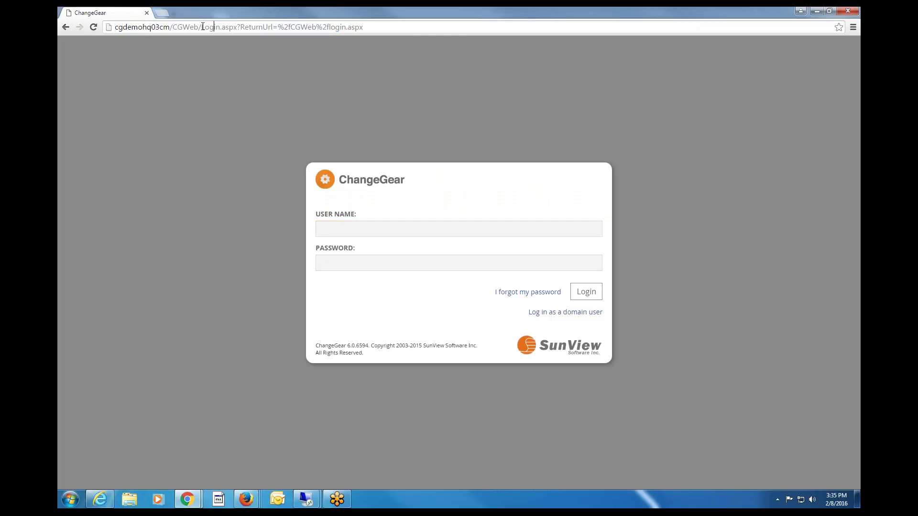
left_click_drag(203, 28, 424, 28)
key("BackSpace")
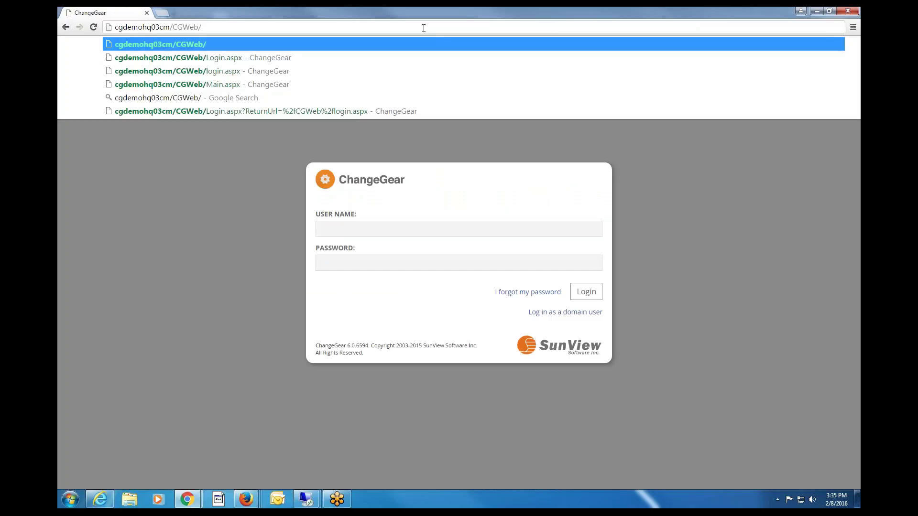
key("Return")
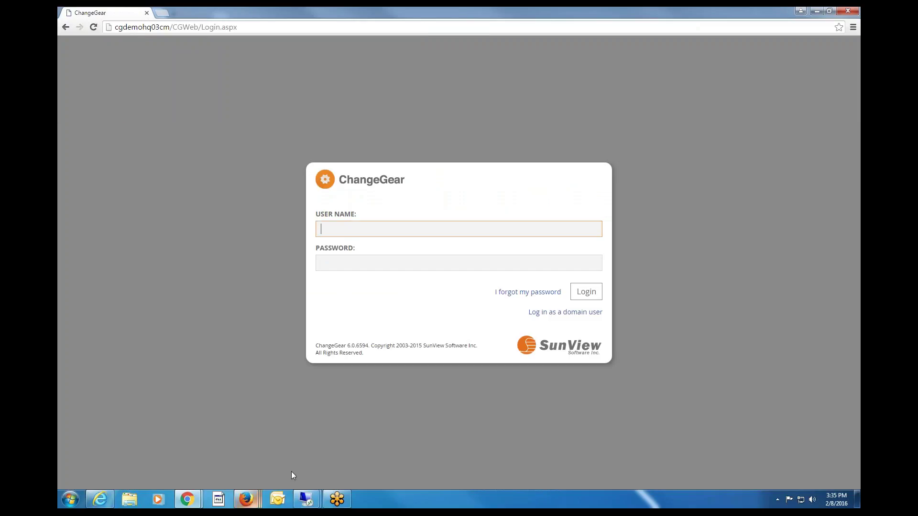
mouse_move(246, 499)
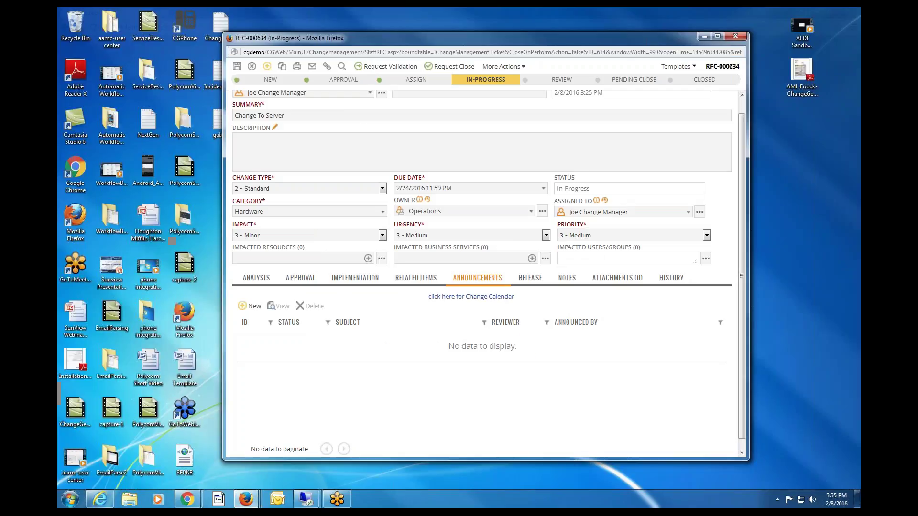
left_click(352, 448)
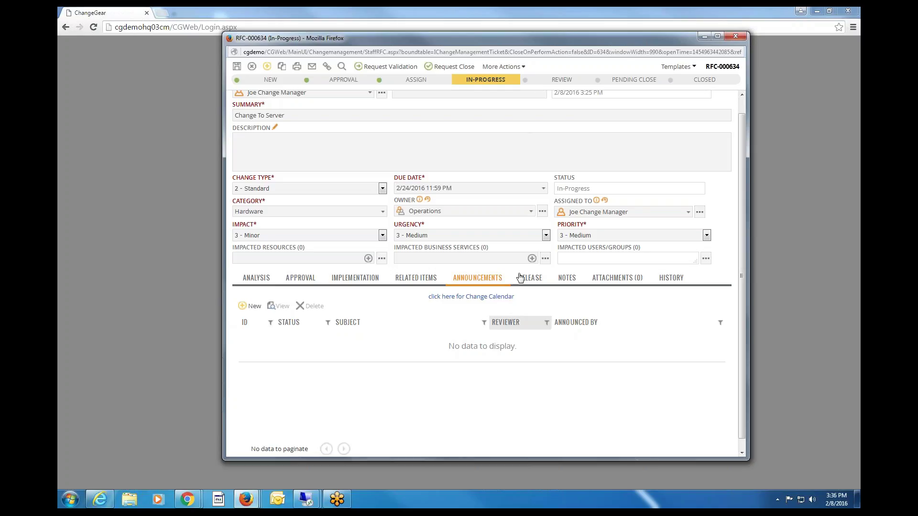
Add the note 'as you are adding notes...' to RFC-000634 and save the change.
left_click(530, 280)
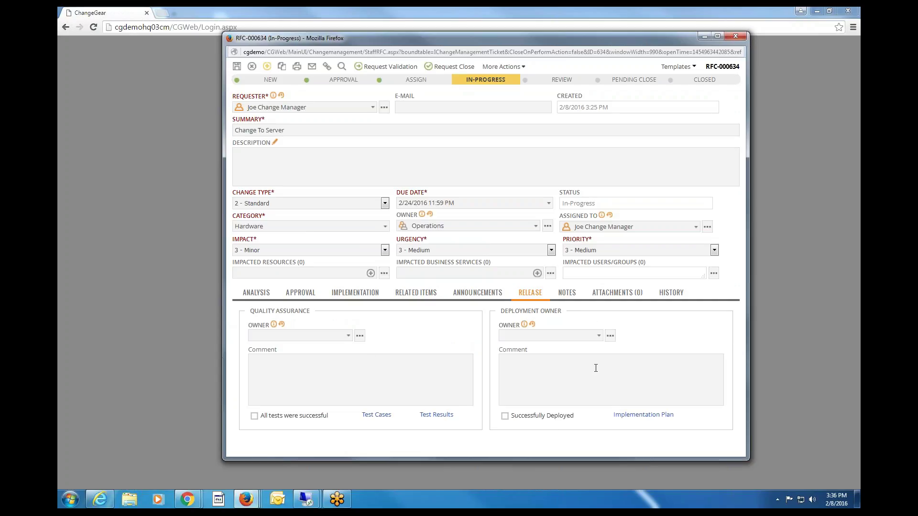
left_click(567, 295)
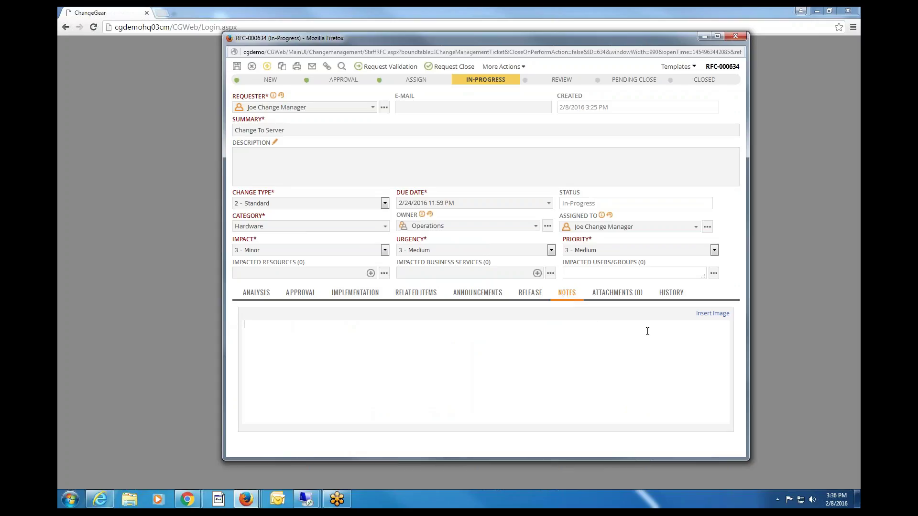
left_click(244, 325)
type("as you are ad")
type("dint")
type("g notes...")
left_click(236, 67)
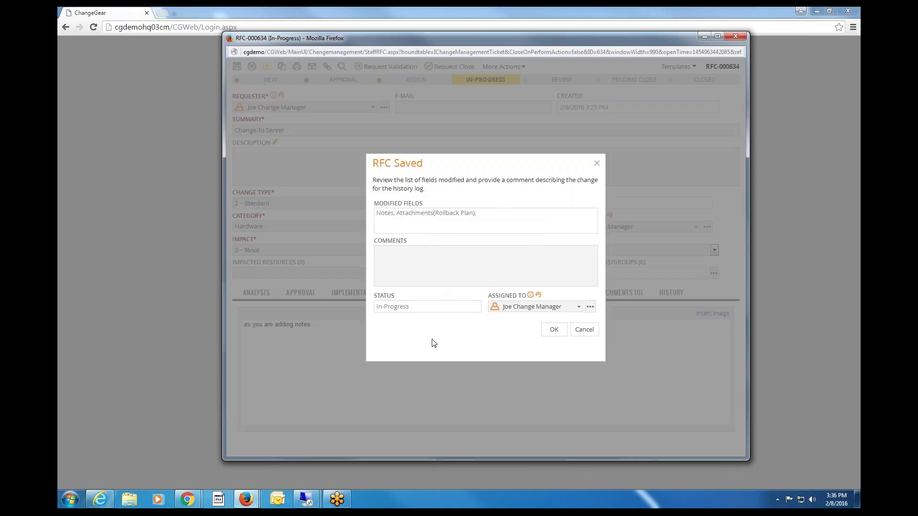
left_click(554, 329)
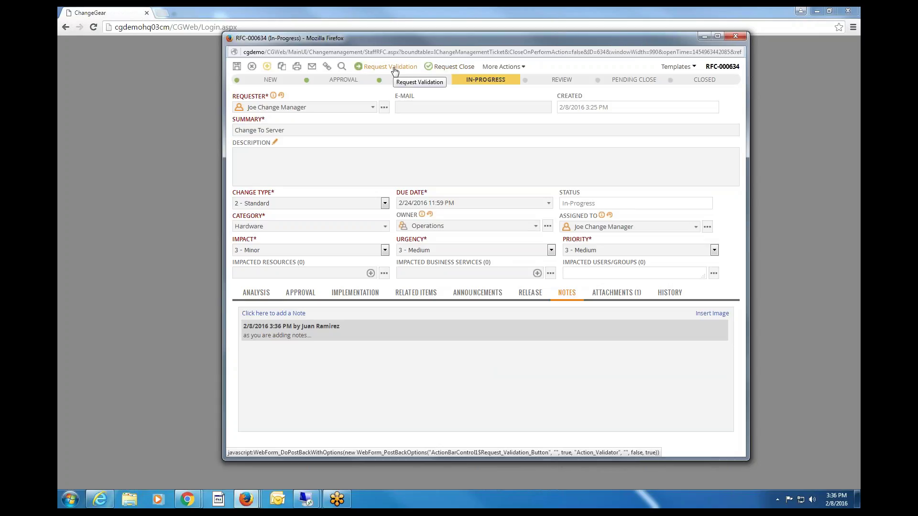
left_click(525, 70)
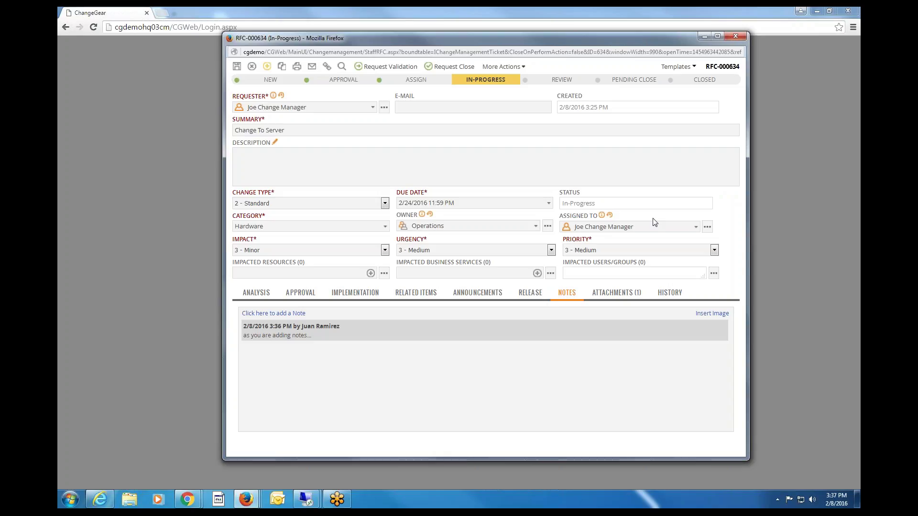
Open a Remote Desktop session to the recent server cgdemohq03cm using the account password.
left_click(315, 505)
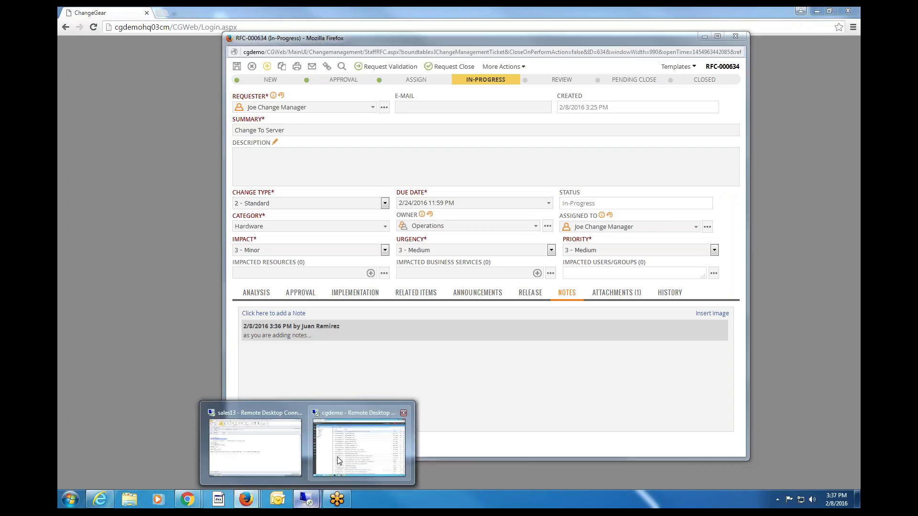
right_click(305, 503)
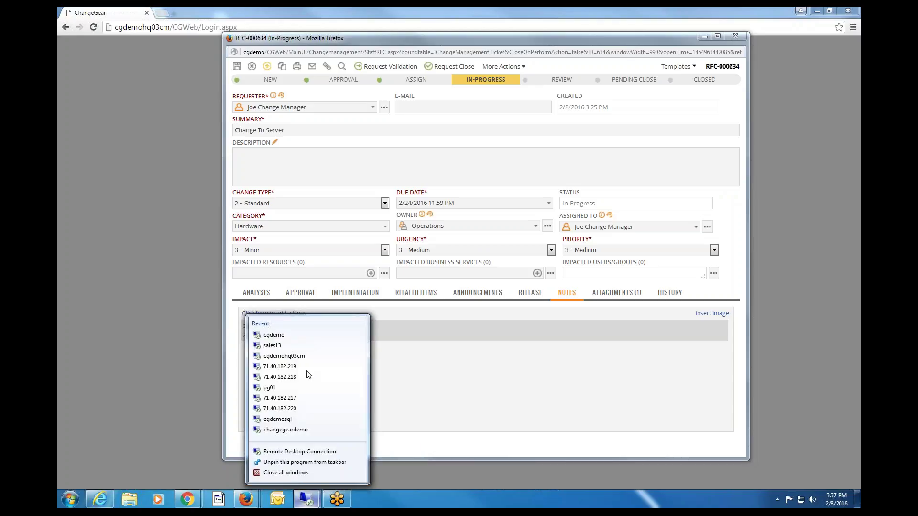
left_click(287, 356)
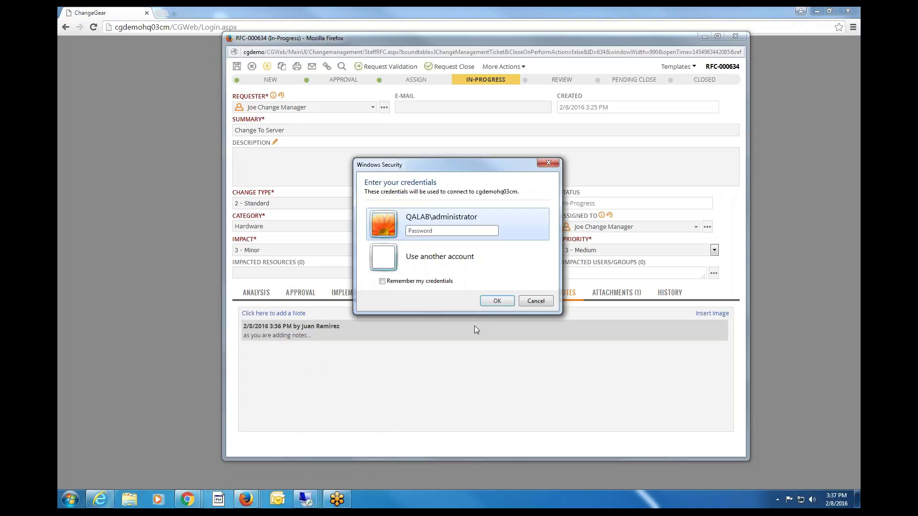
type("••••••")
key("BackSpace")
key("BackSpace")
key("BackSpace")
key("BackSpace")
key("BackSpace")
type("••••••")
key("Return")
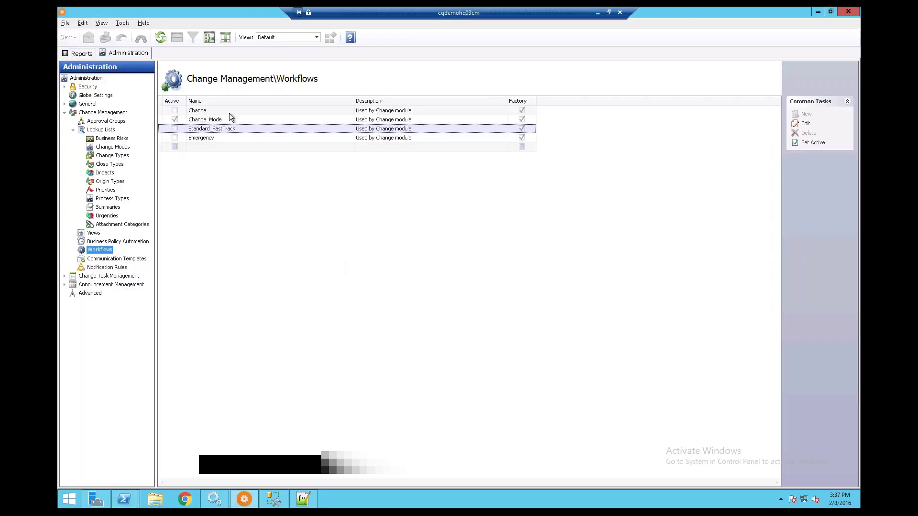
Open the Change_Mode workflow in the designer and spread out the Unsubmitted, New and Need More Info states.
left_click(214, 111)
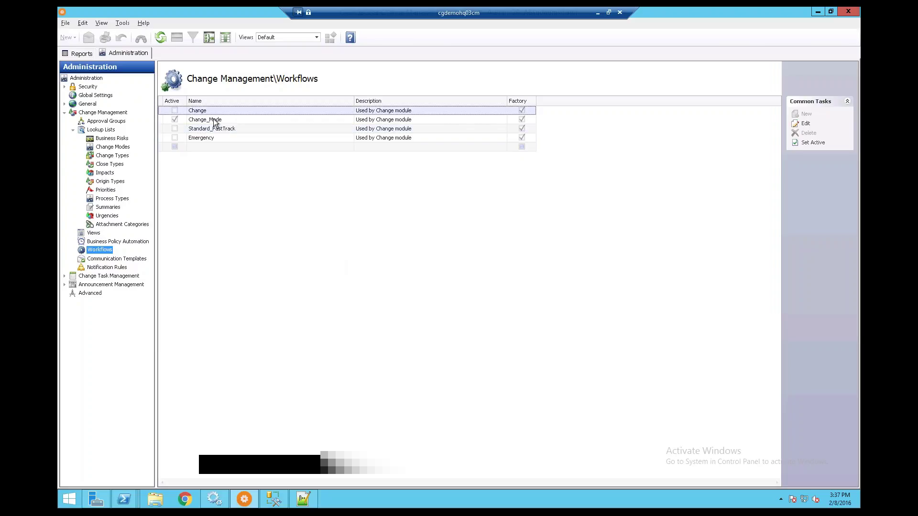
right_click(214, 120)
left_click(238, 137)
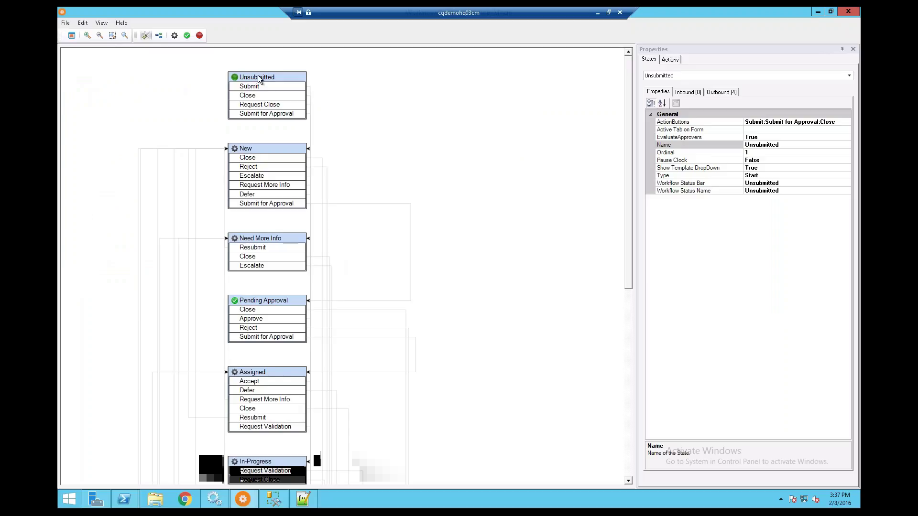
left_click_drag(268, 77, 172, 78)
left_click_drag(245, 149, 220, 149)
left_click_drag(285, 240, 309, 242)
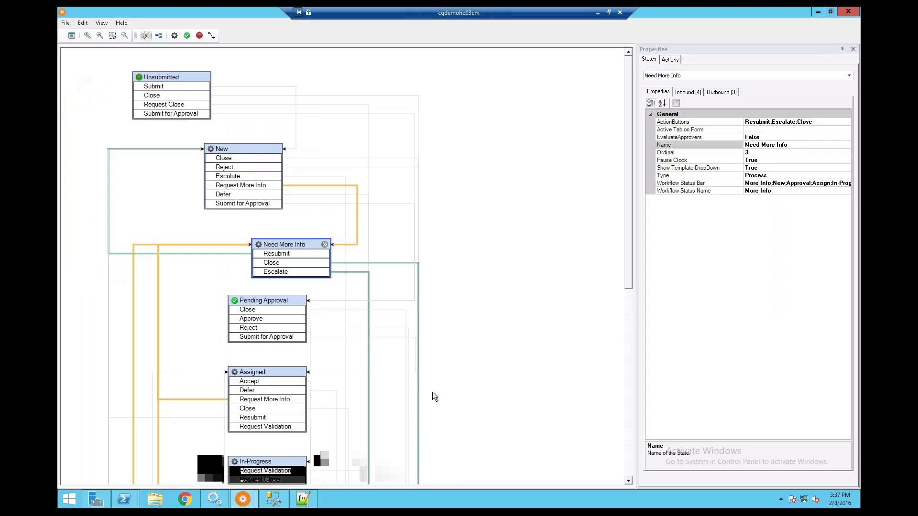
scroll(517, 381, "down", 1)
scroll(558, 328, "down", 2)
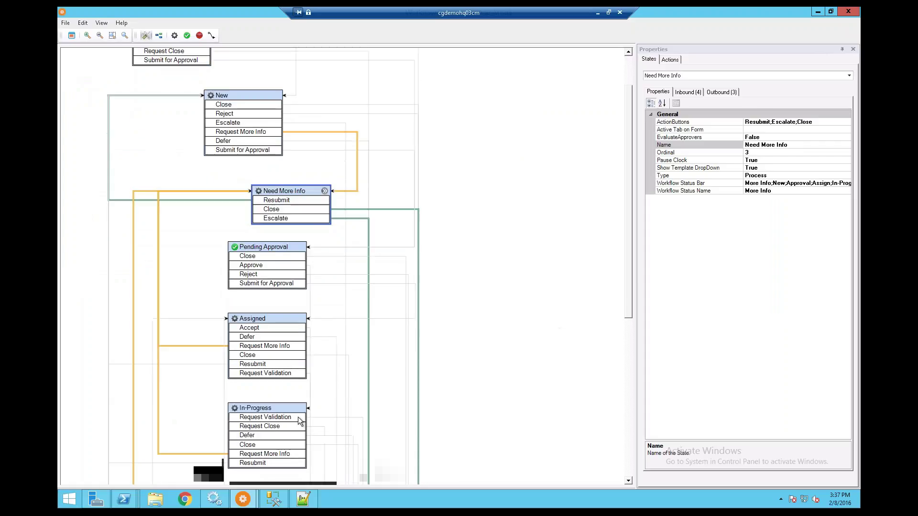
Place a new process state beside the diagram and name it Review.
right_click(457, 354)
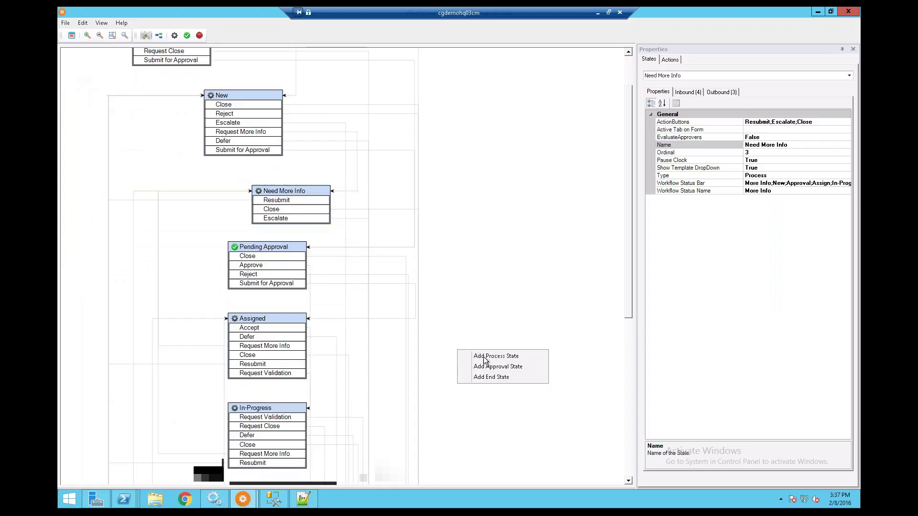
left_click(463, 355)
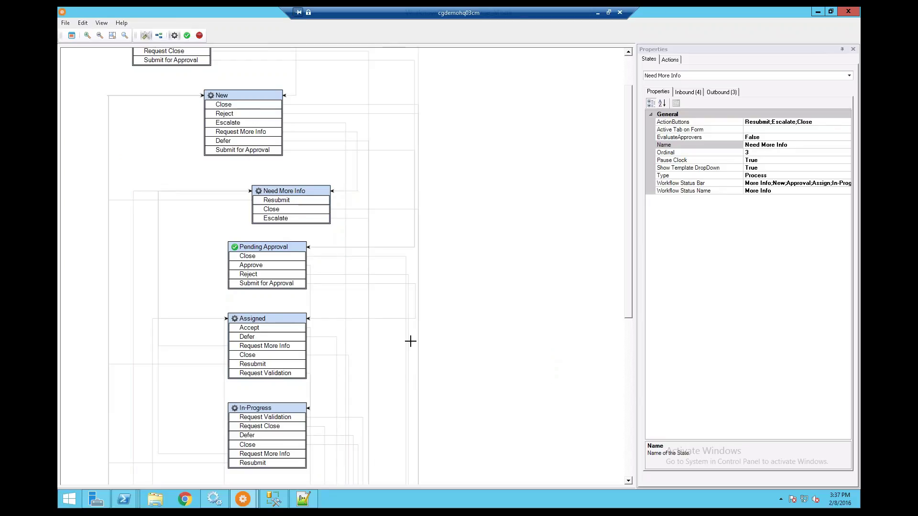
left_click(502, 363)
left_click_drag(530, 365, 448, 356)
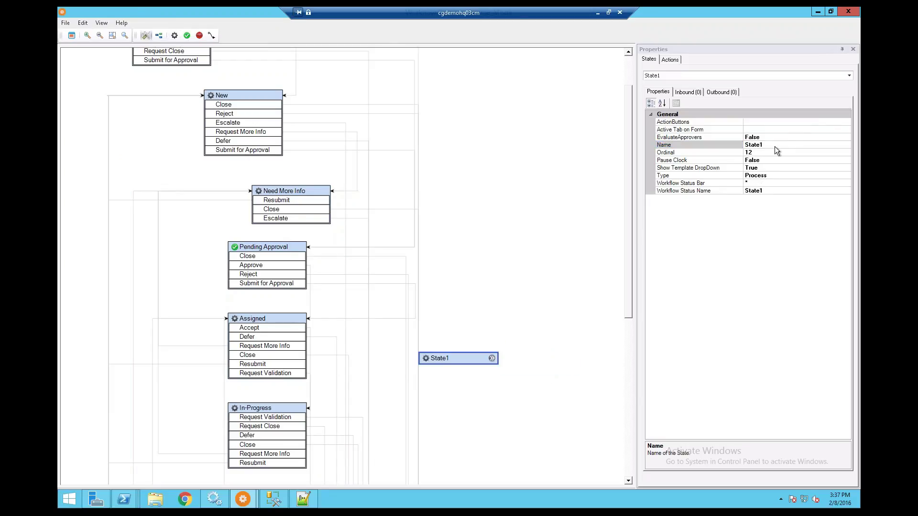
left_click(774, 147)
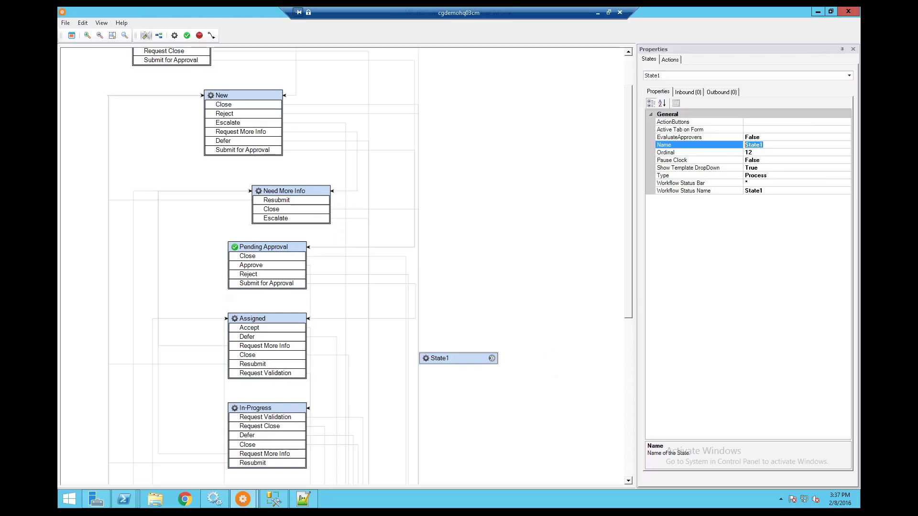
type("Review")
key("Return")
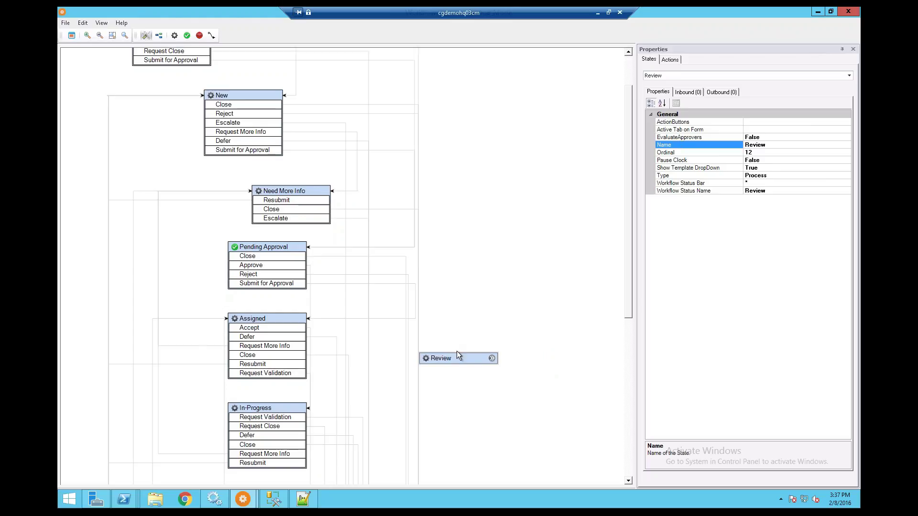
left_click(466, 359)
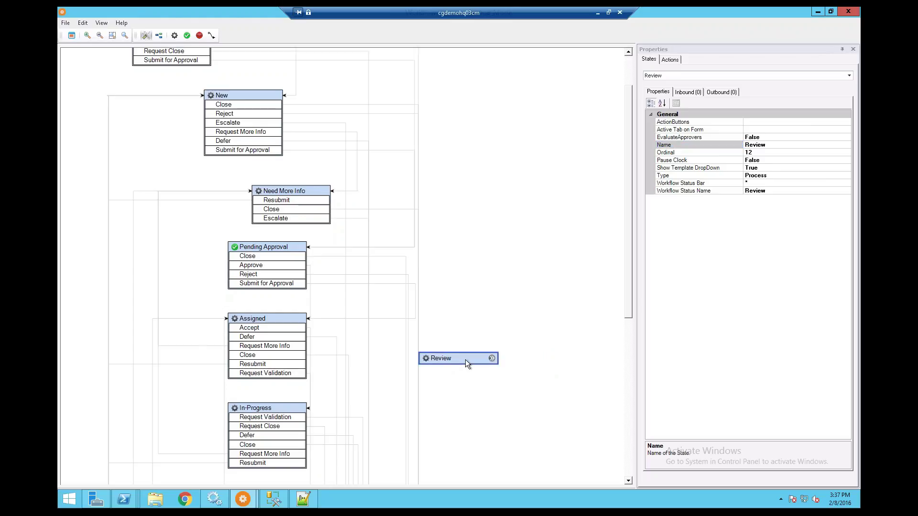
right_click(275, 319)
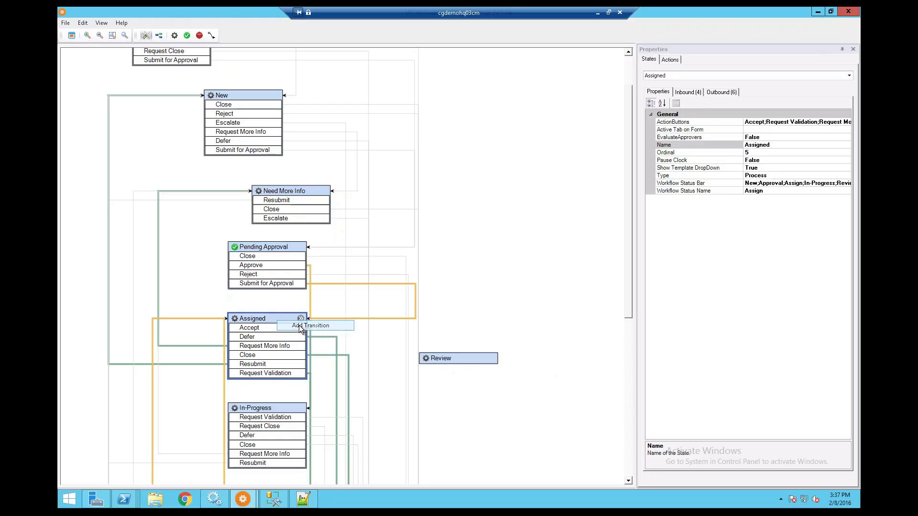
Add a Review Change transition from Assigned that ends at the Review state.
left_click(307, 323)
left_click(459, 237)
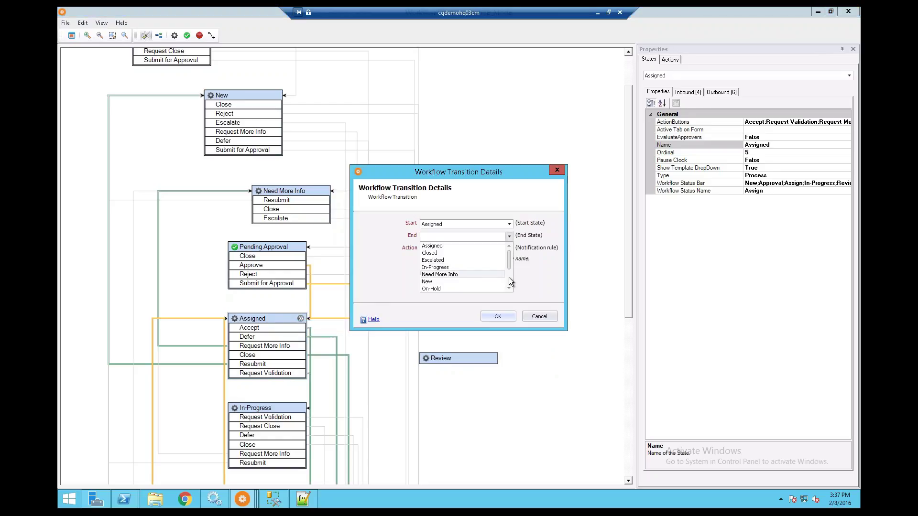
left_click(509, 278)
left_click(444, 283)
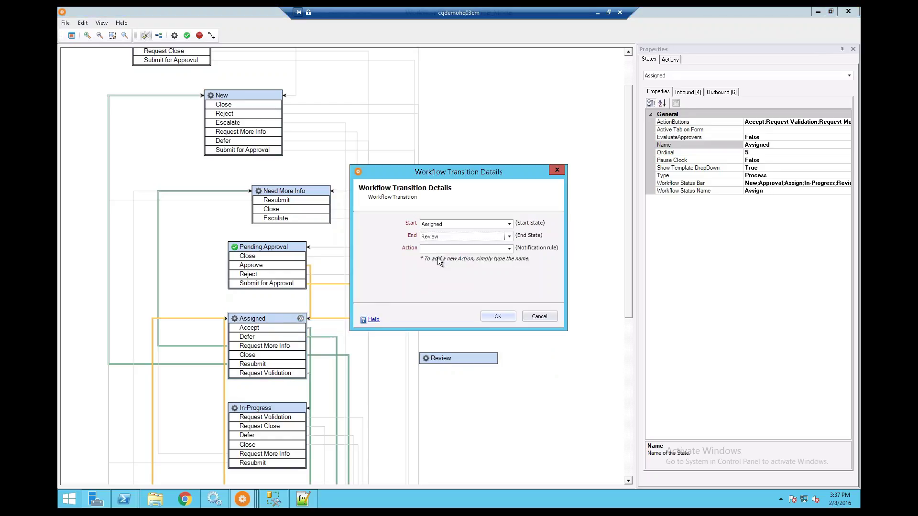
key("Tab")
type("Review Change")
left_click(498, 316)
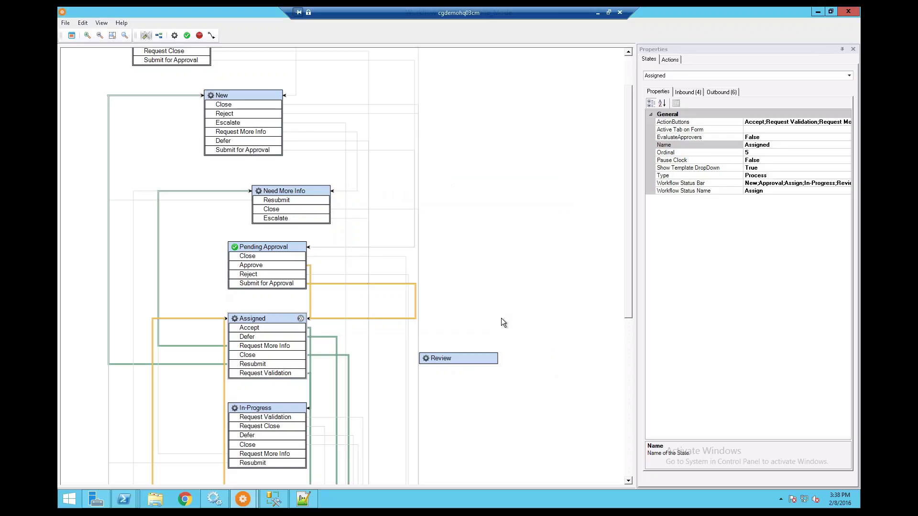
left_click(283, 320)
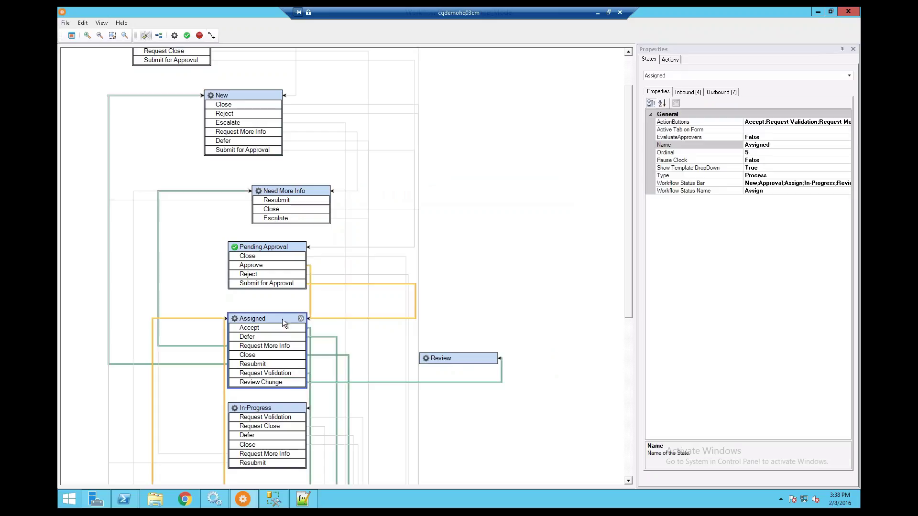
left_click(481, 358)
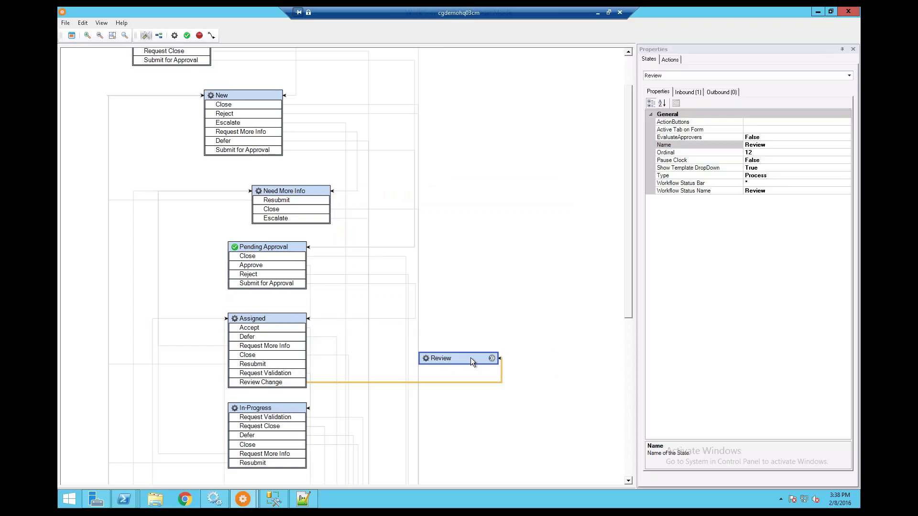
left_click(286, 383)
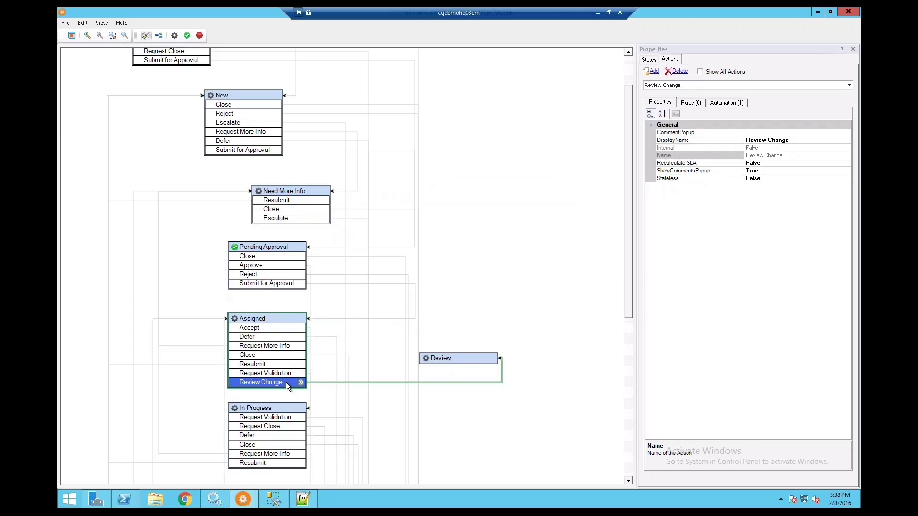
Add an Assign/Reassign automation to Review Change targeting the Assignee's Manager dynamic role.
left_click(723, 103)
left_click(799, 115)
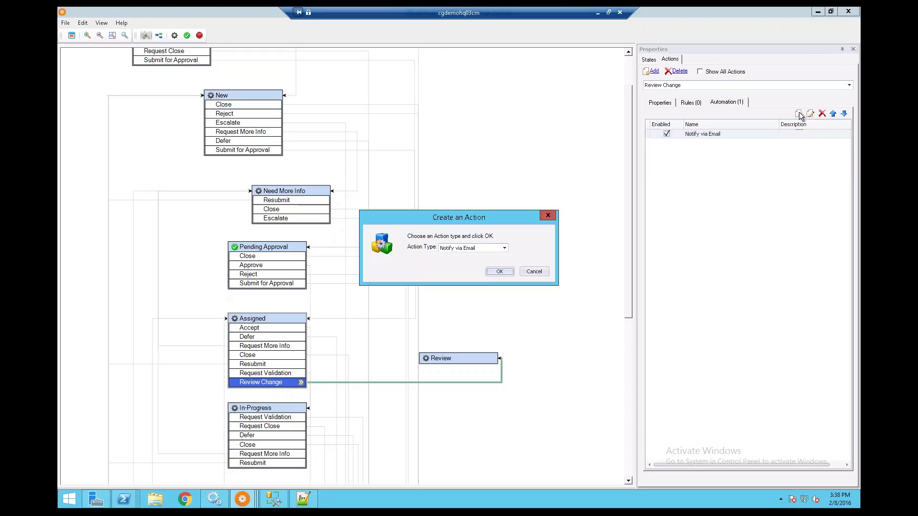
left_click(504, 248)
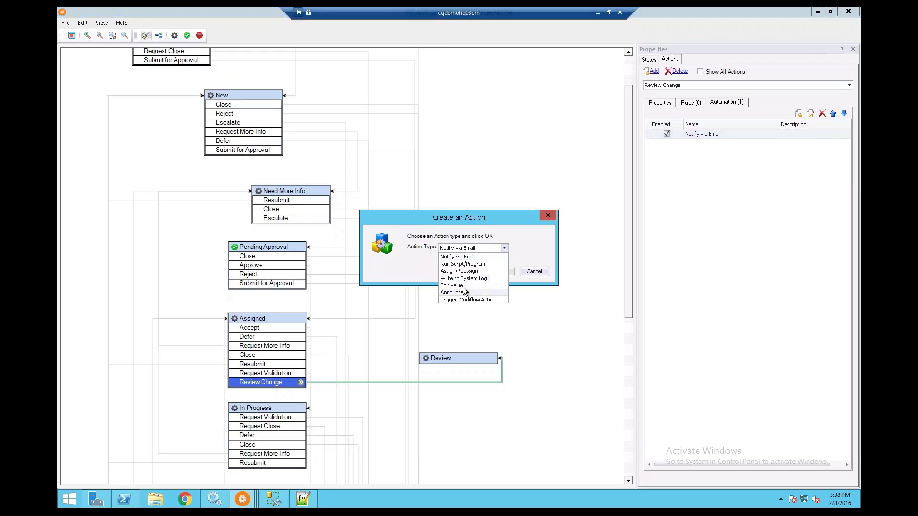
left_click(463, 278)
left_click(479, 248)
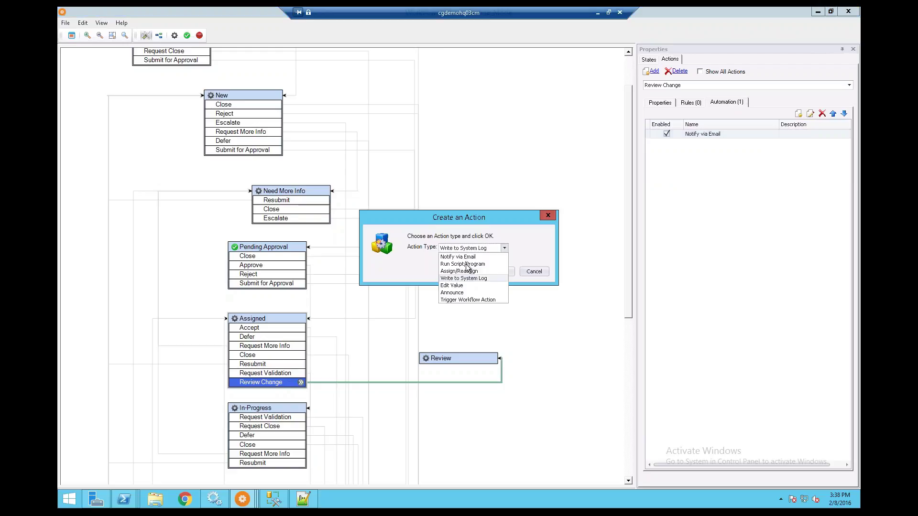
left_click(463, 272)
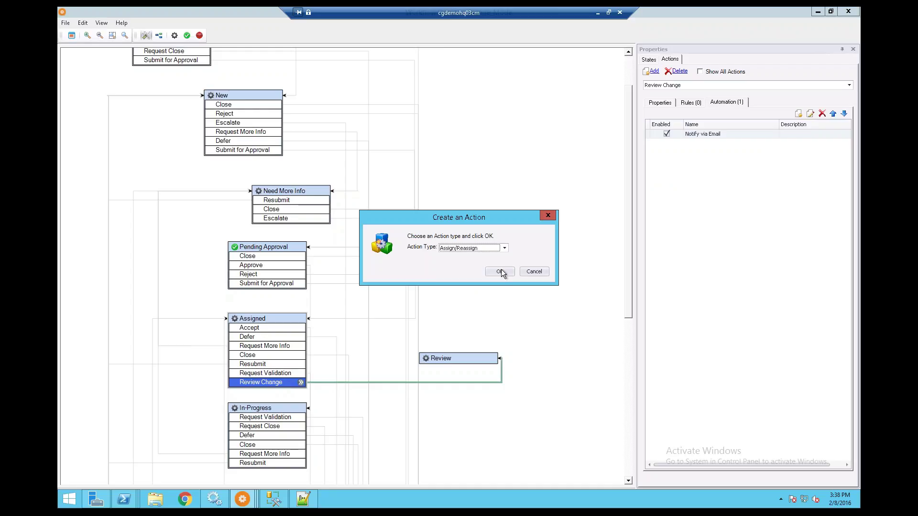
left_click(501, 271)
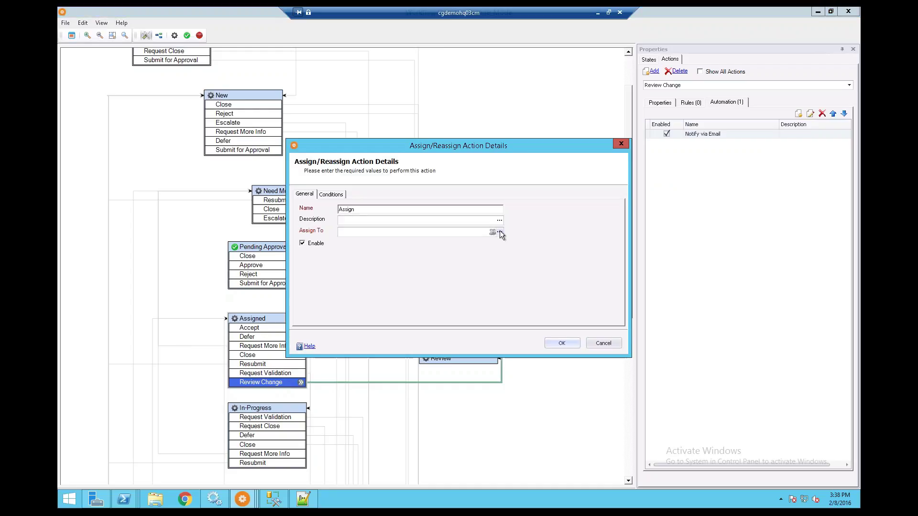
left_click(500, 231)
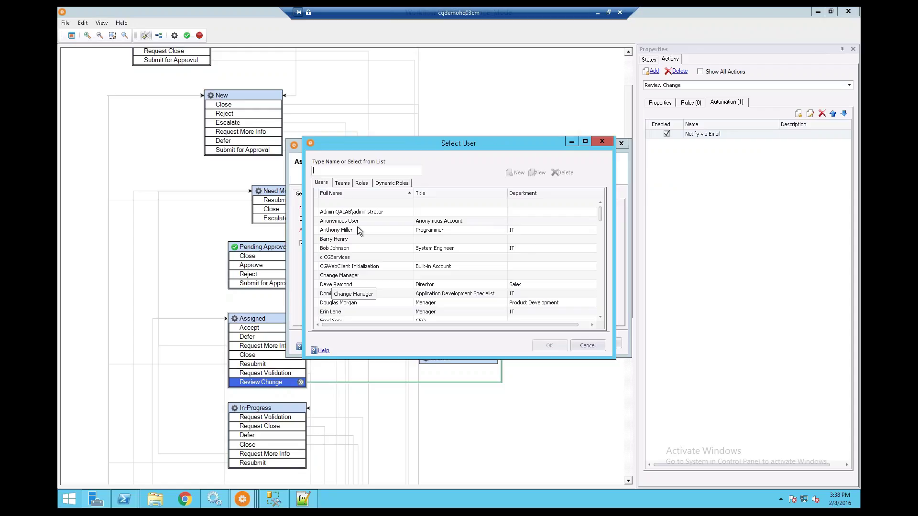
left_click(383, 183)
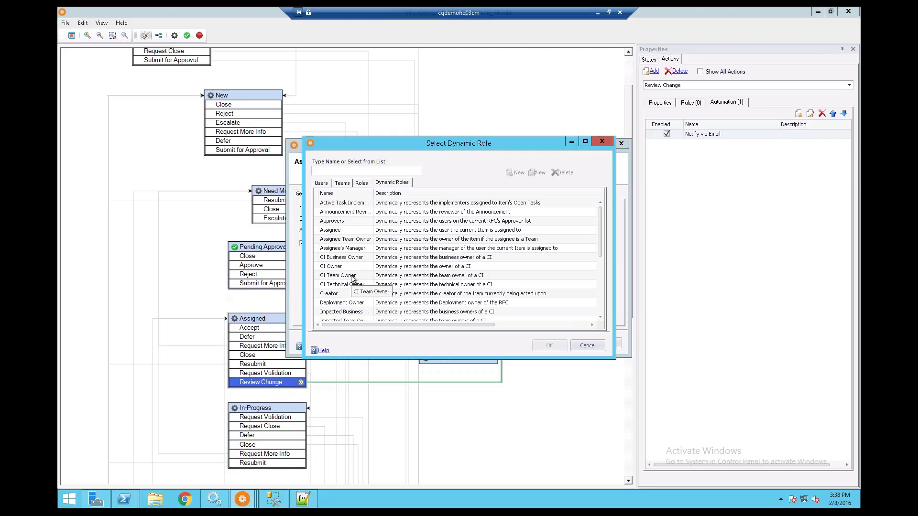
left_click(353, 248)
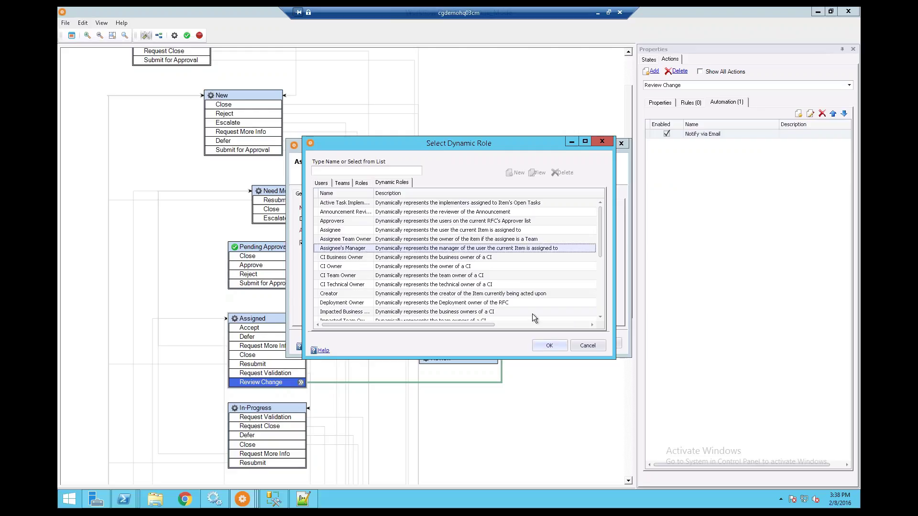
left_click(558, 345)
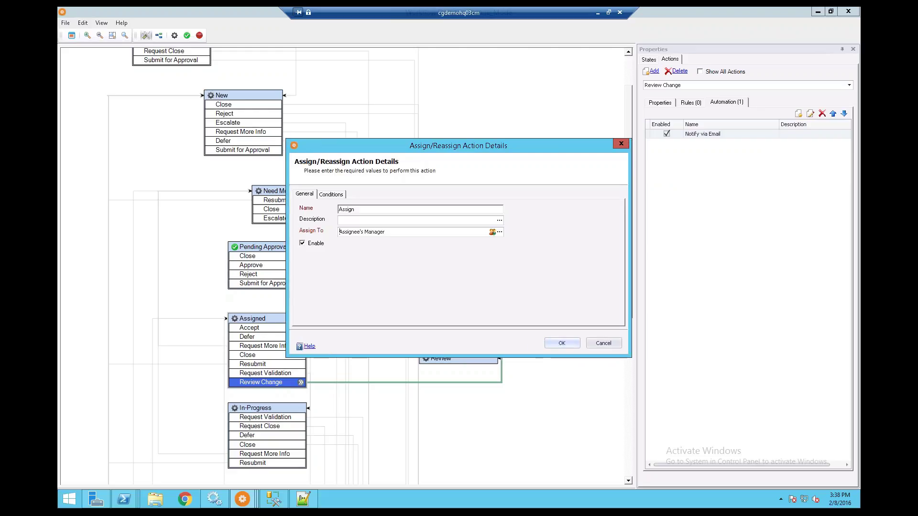
left_click(573, 345)
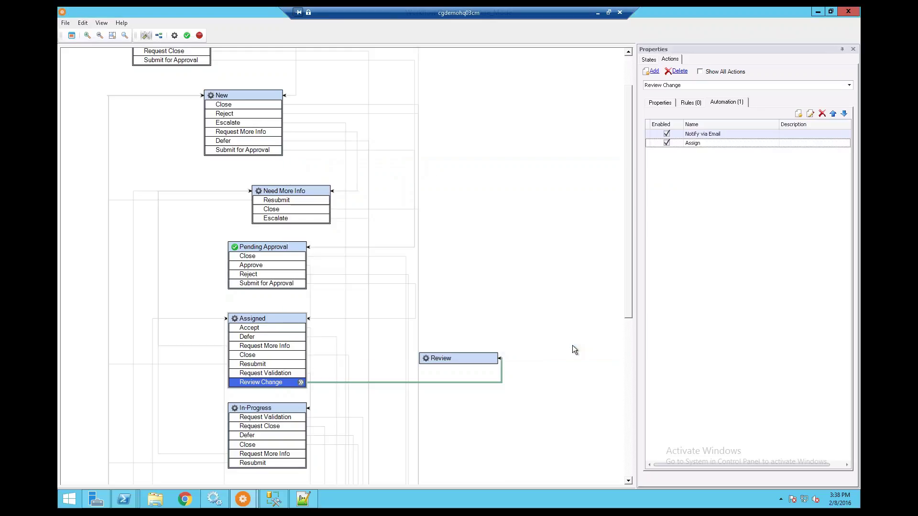
Add a Reviewed transition from Review to In-Progress, then shift Review further right.
scroll(629, 380, "down", 3)
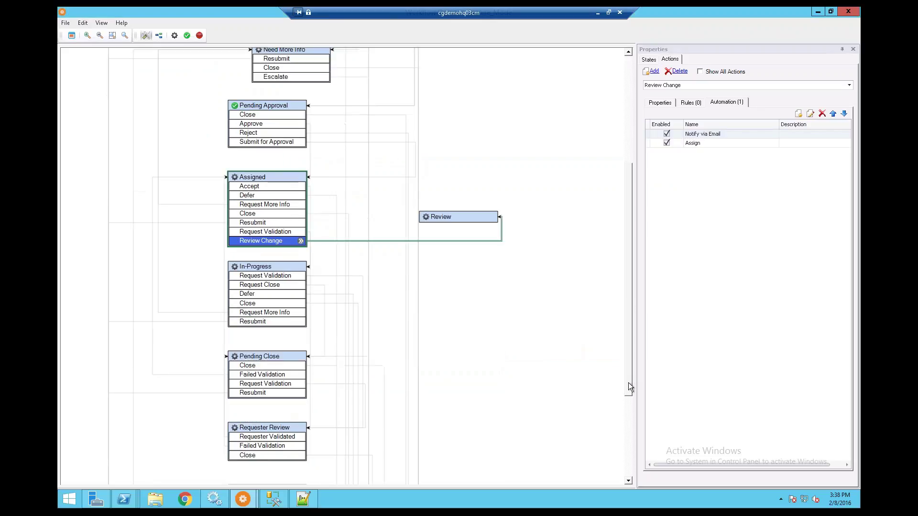
right_click(453, 210)
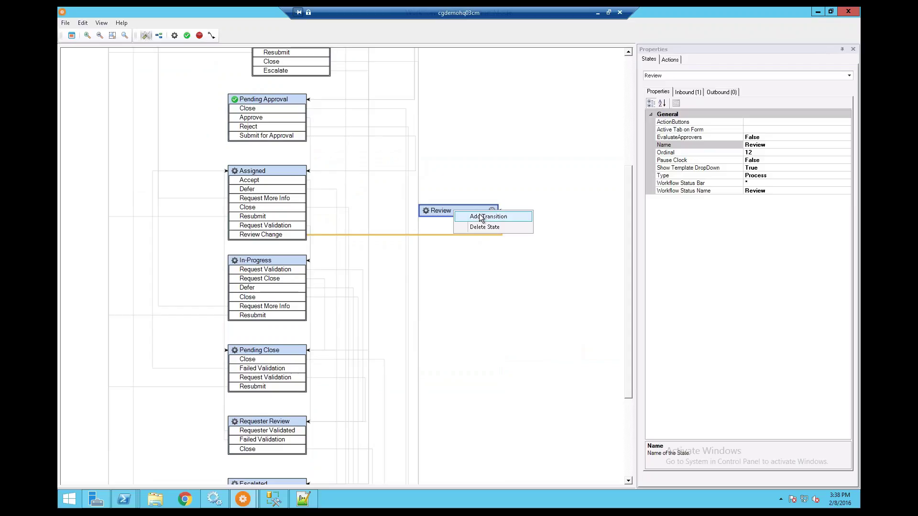
left_click(481, 216)
left_click(457, 236)
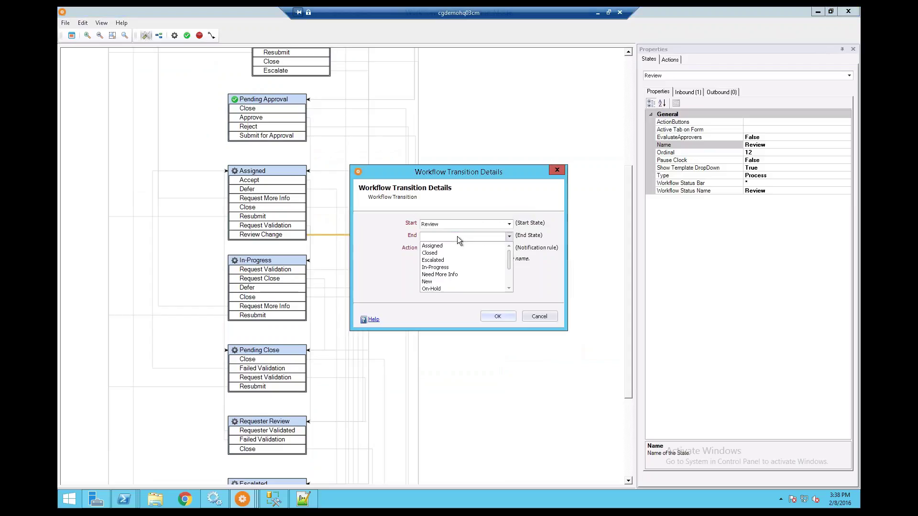
left_click(437, 268)
left_click(487, 249)
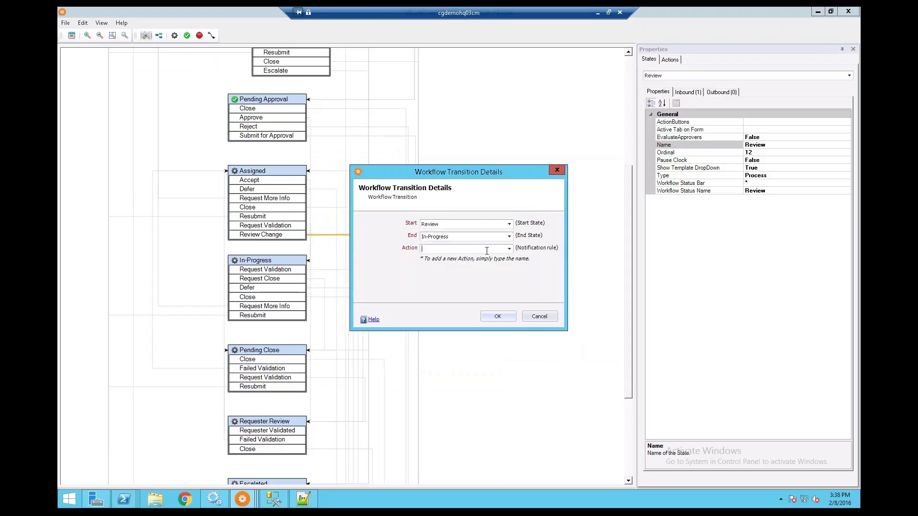
type("Reviewd")
key("BackSpace")
type("ed")
key("Return")
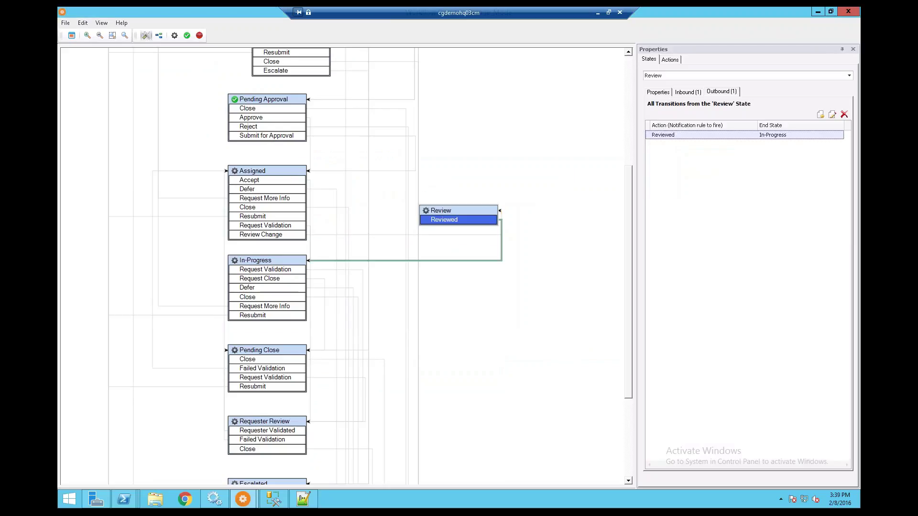
left_click(276, 198)
left_click_drag(456, 211, 479, 212)
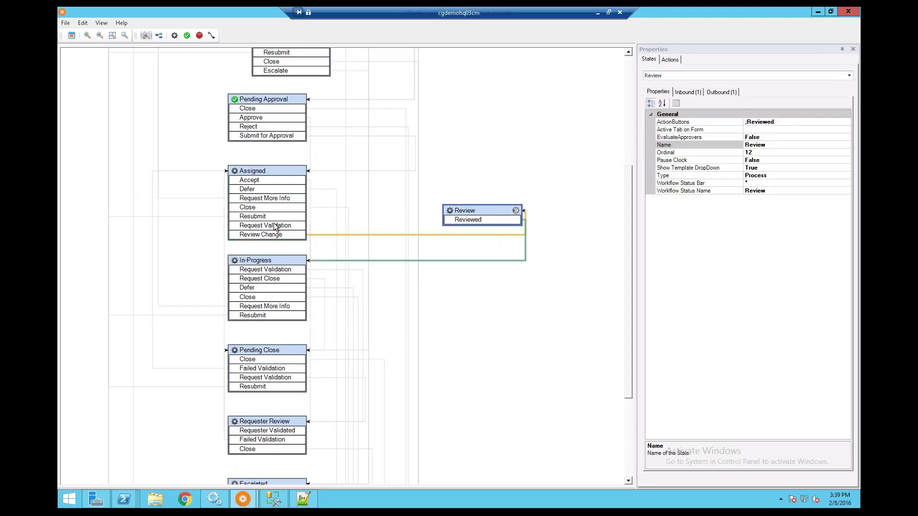
Delete Assigned's Request Validation, Resubmit and Request More Info transitions.
right_click(276, 226)
left_click(306, 238)
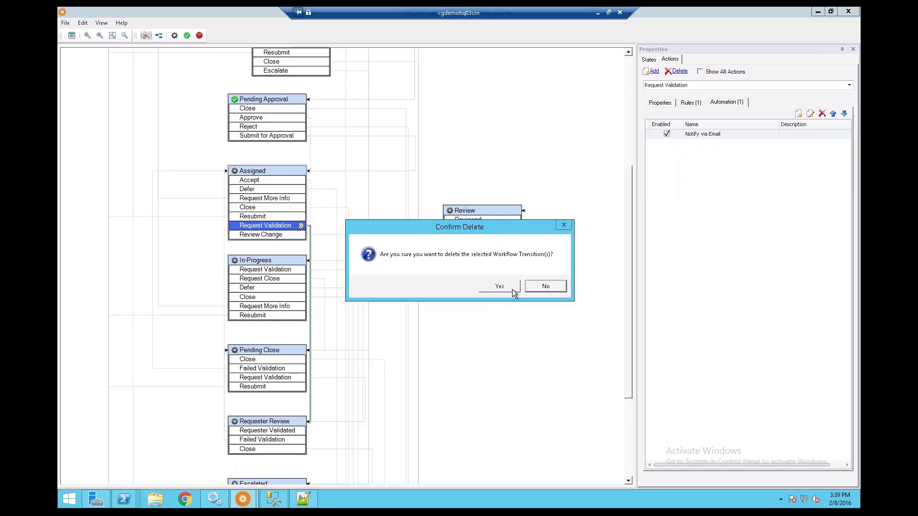
left_click(512, 289)
right_click(270, 216)
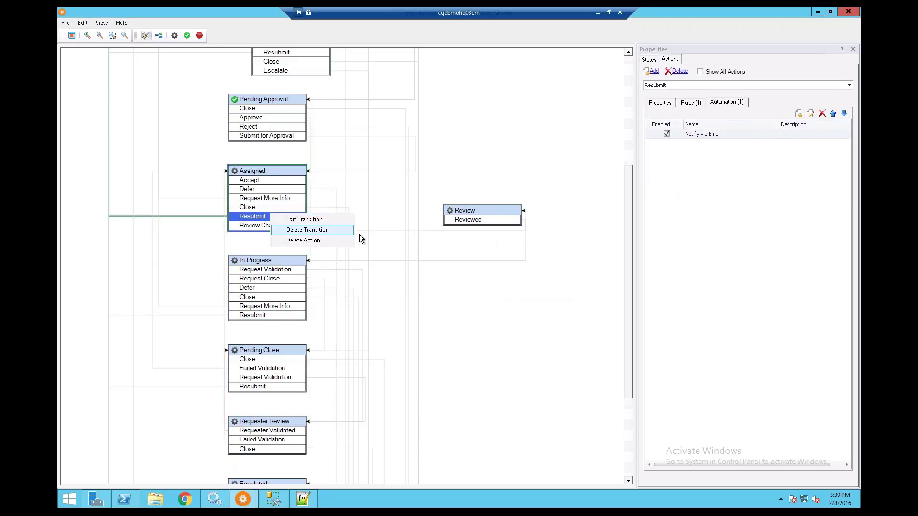
left_click(352, 231)
left_click(499, 286)
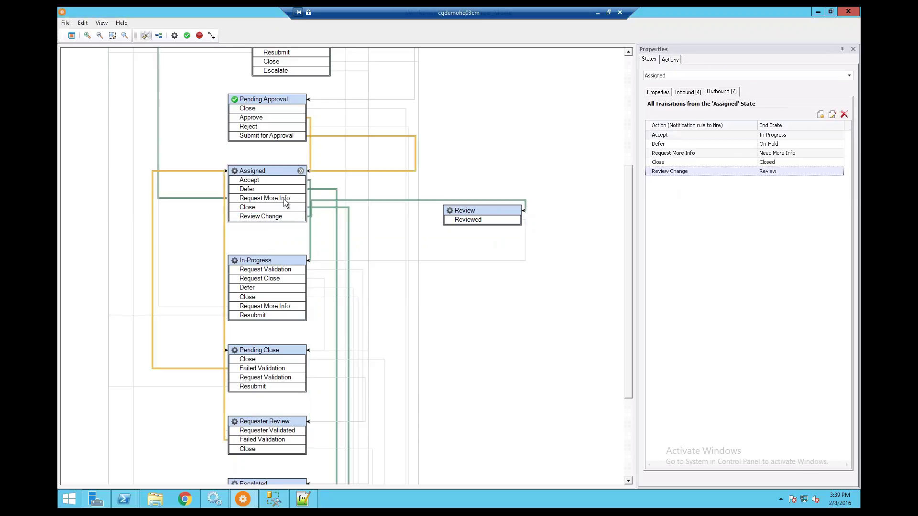
right_click(271, 198)
left_click(306, 215)
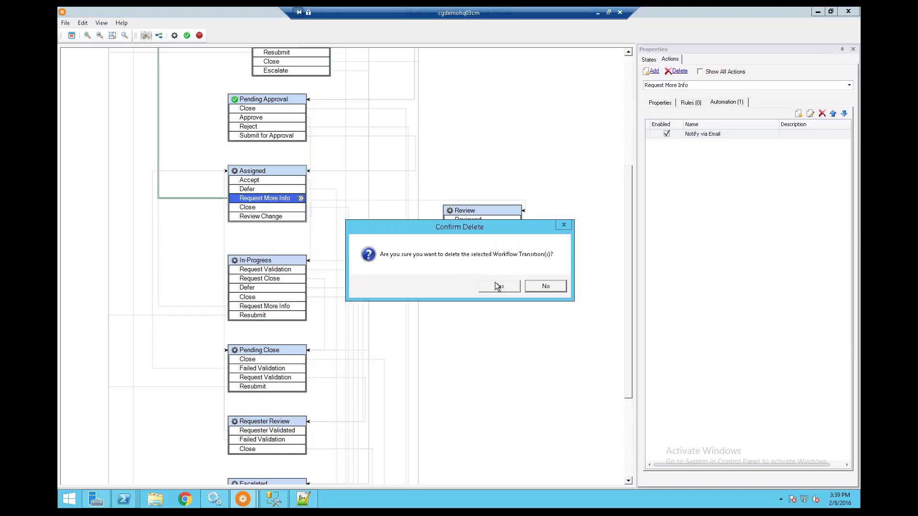
left_click(489, 283)
Delete Assigned's Accept, Defer and Close transitions, leaving only Review Change.
left_click(269, 179)
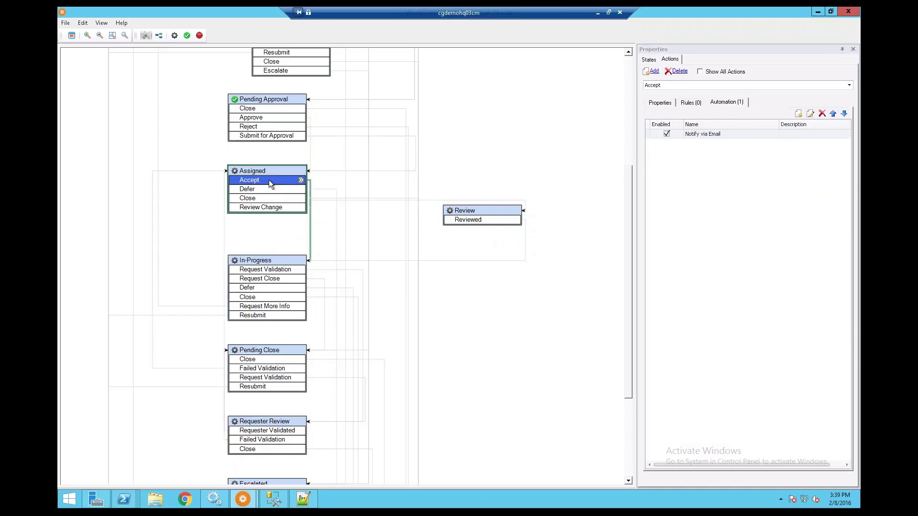
right_click(269, 179)
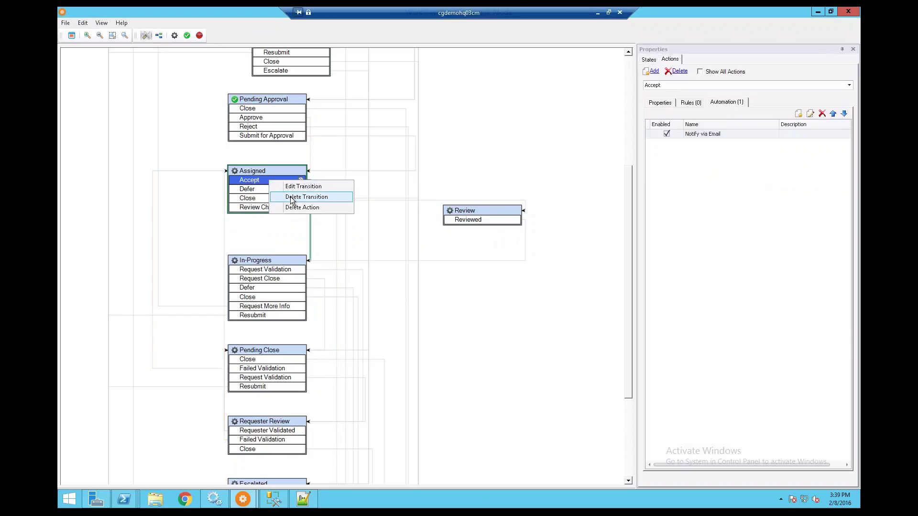
left_click(291, 200)
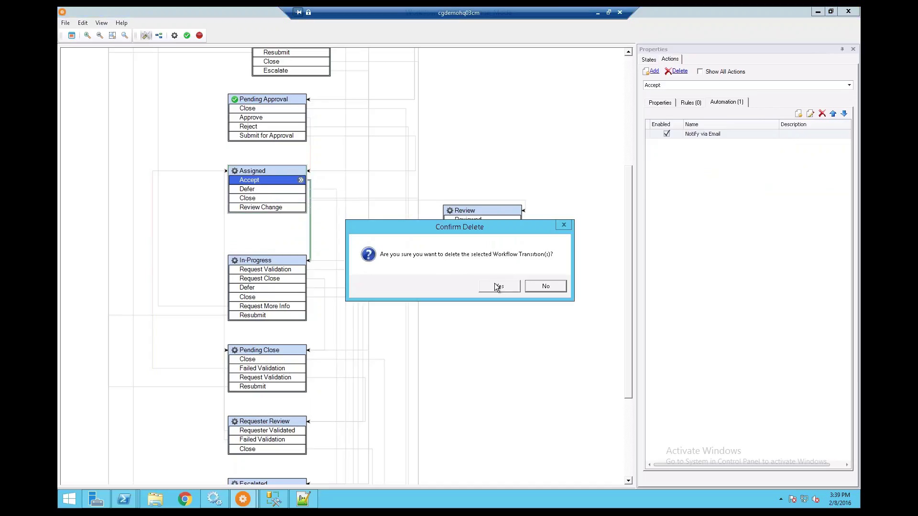
left_click(494, 283)
right_click(274, 182)
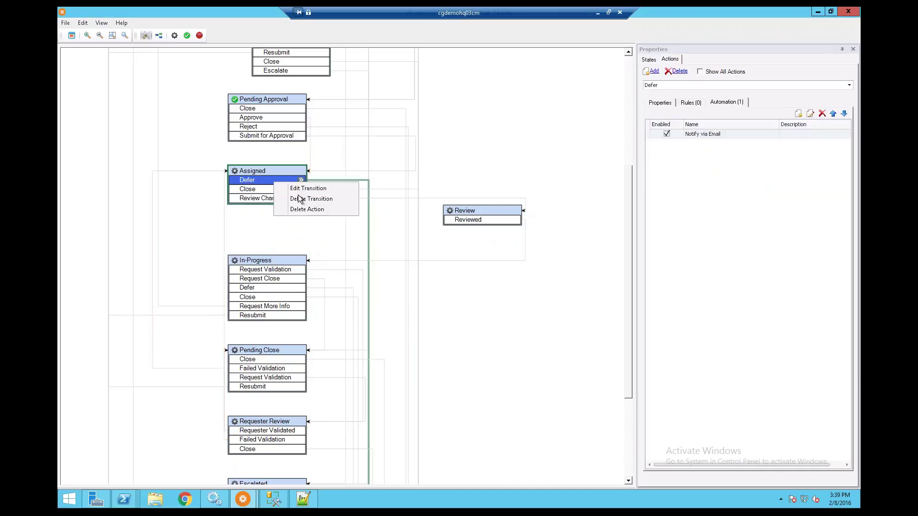
left_click(292, 199)
key("Return")
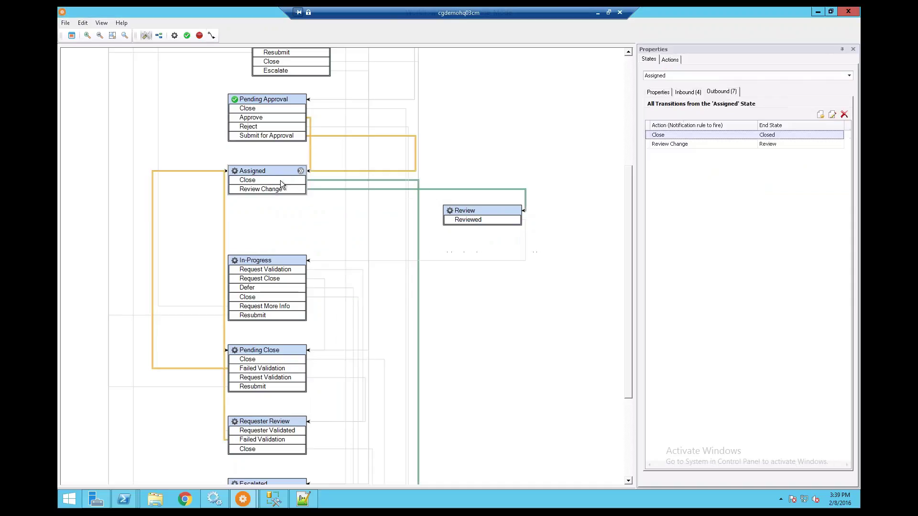
right_click(281, 180)
left_click(359, 207)
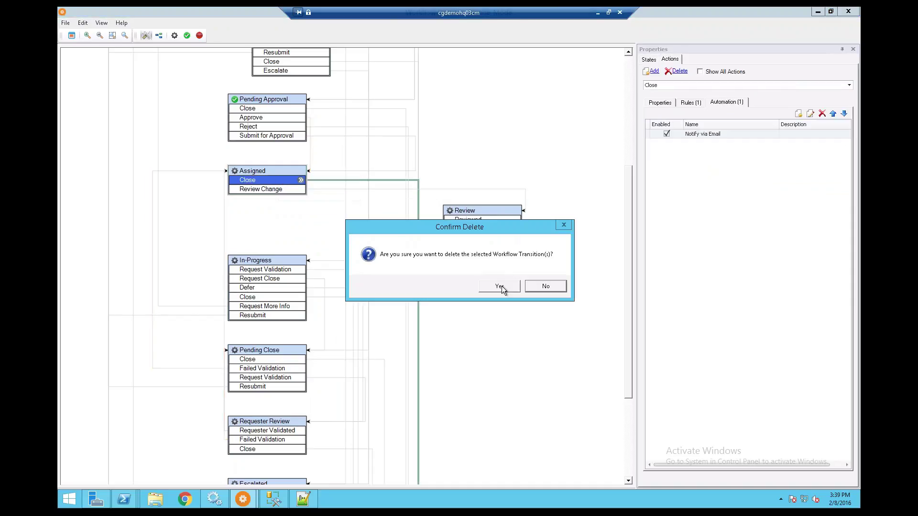
left_click(502, 286)
left_click(285, 182)
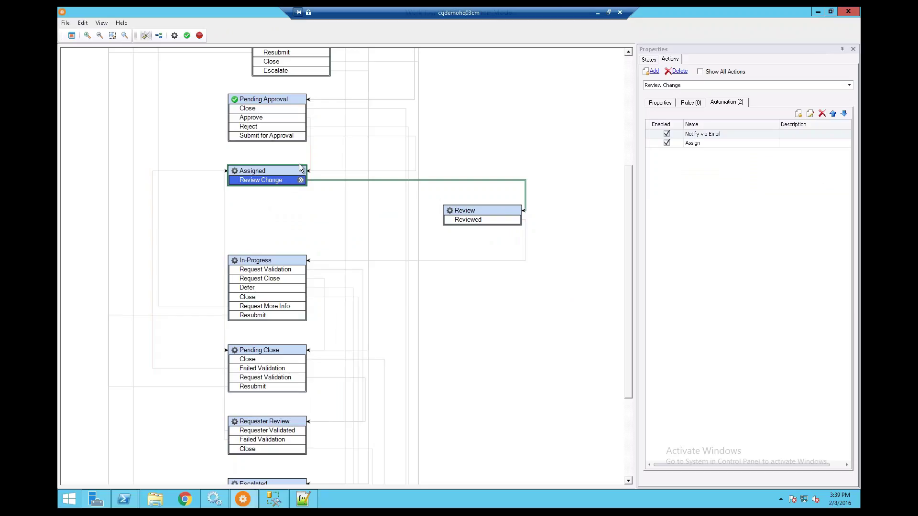
left_click(272, 137)
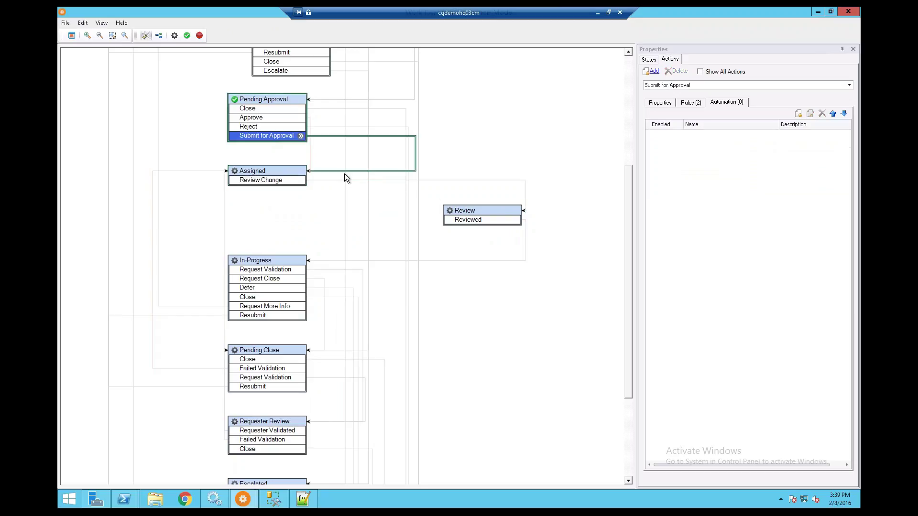
left_click(269, 171)
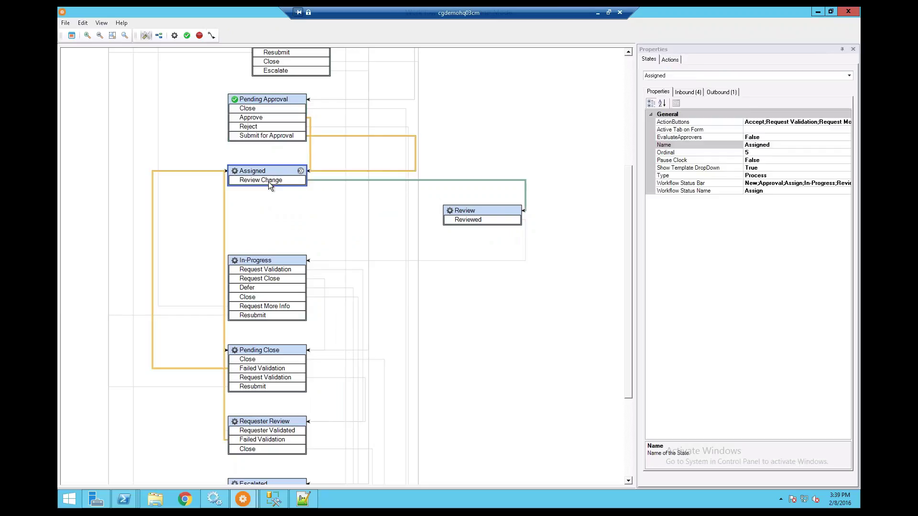
left_click(268, 182)
left_click(486, 221)
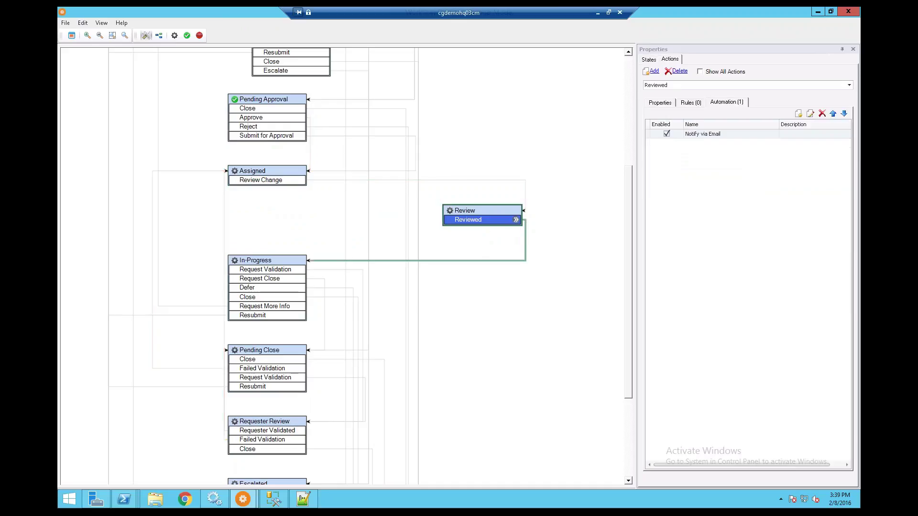
left_click(261, 263)
left_click(264, 171)
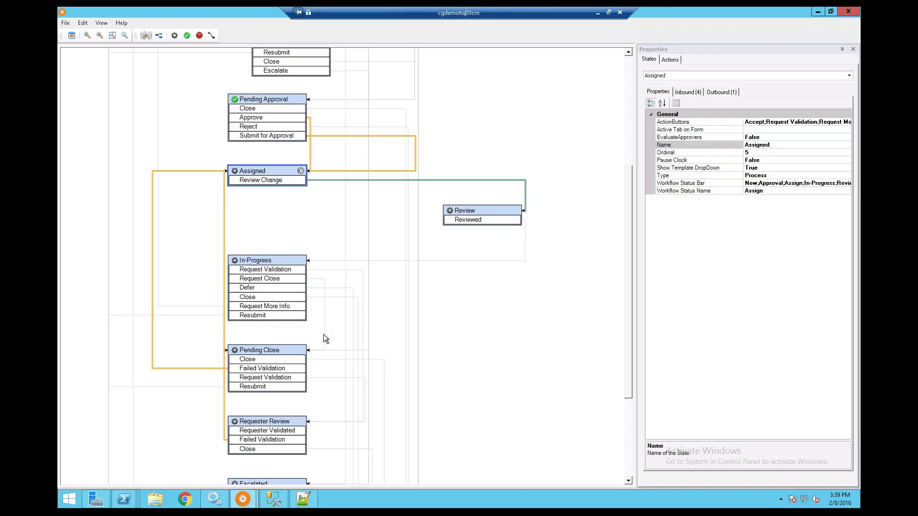
left_click(269, 351)
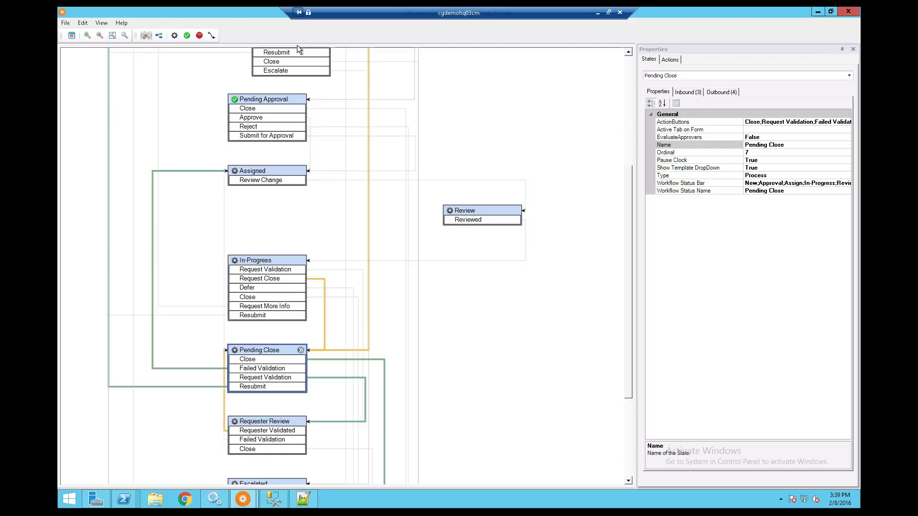
left_click(265, 99)
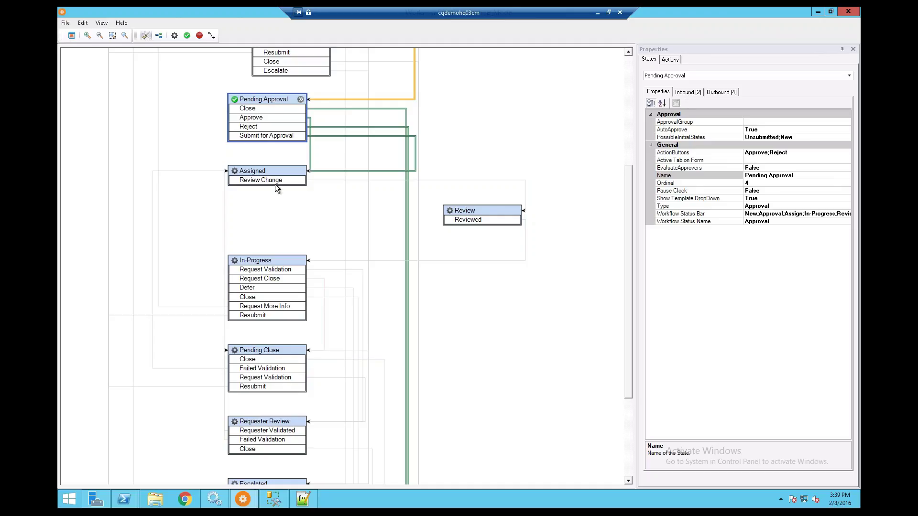
Review Assigned's inbound transitions and Review Change's general, rules and automation tabs, then close without saving.
left_click(266, 170)
left_click(686, 93)
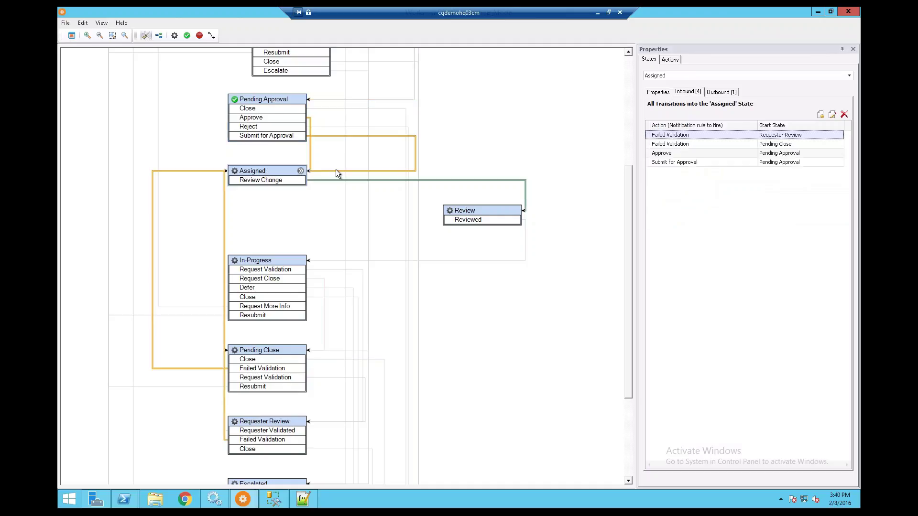
left_click(268, 179)
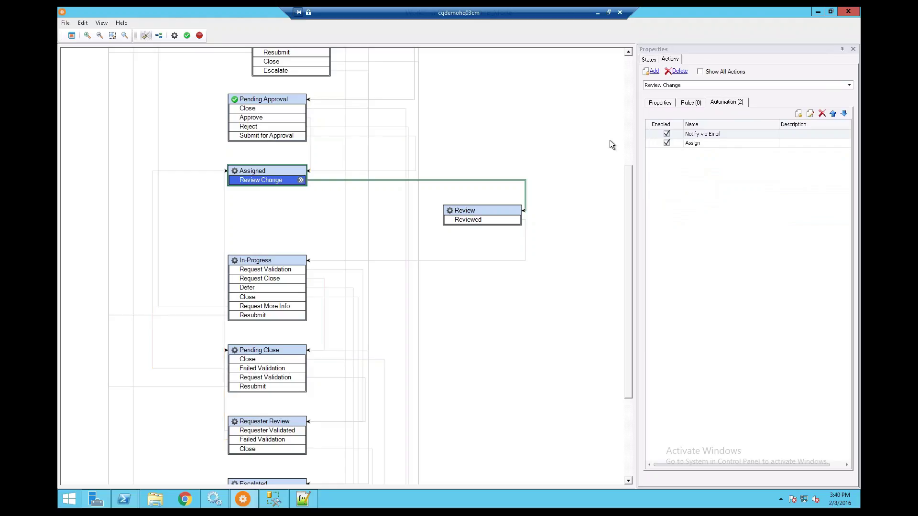
left_click(661, 104)
left_click(690, 103)
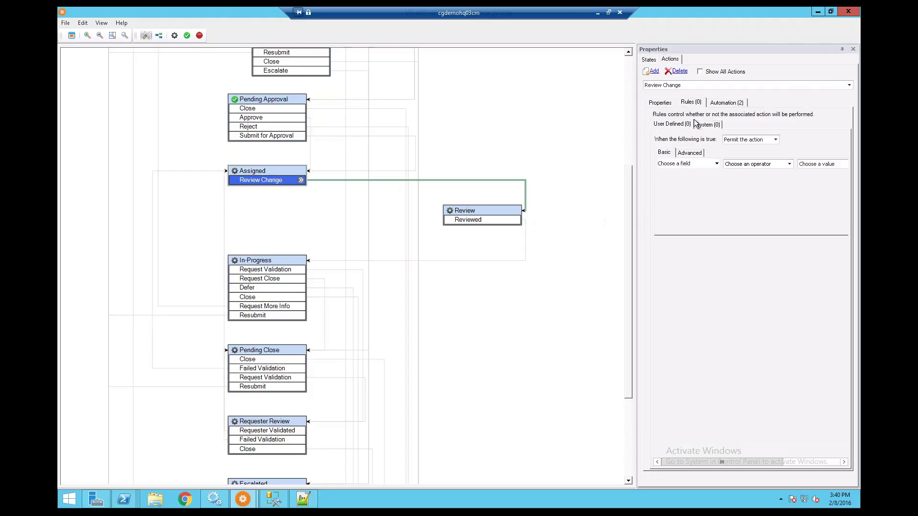
left_click(728, 102)
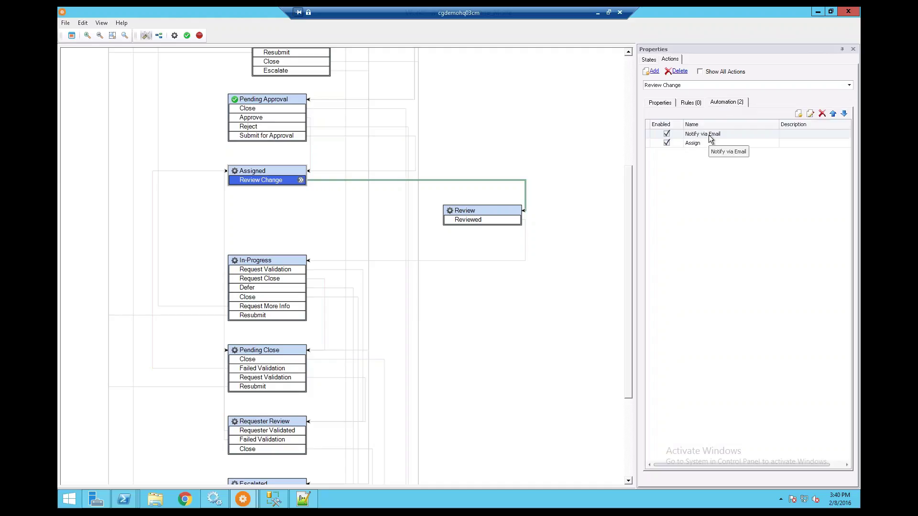
left_click(848, 11)
left_click(546, 286)
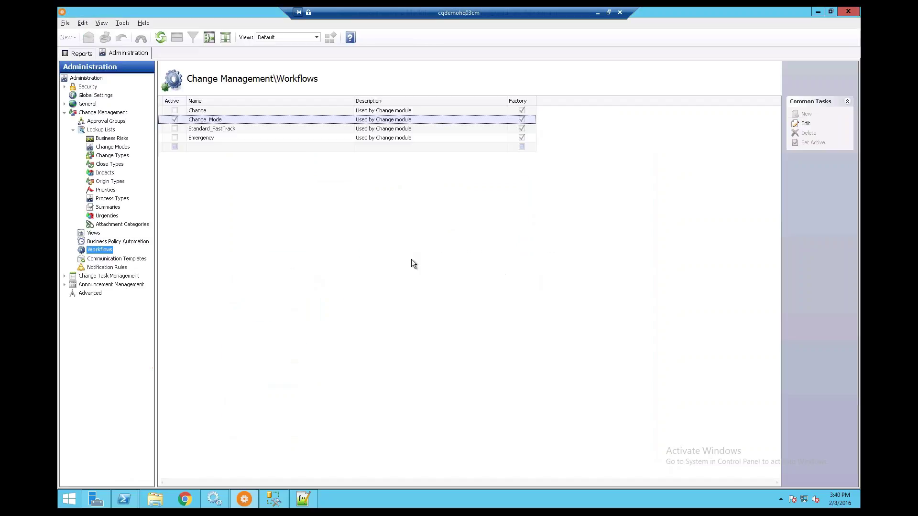
Open the DevOps (Staff) RFC form from the Entity Editor's Change Management forms for customising.
left_click(89, 293)
left_click(207, 105)
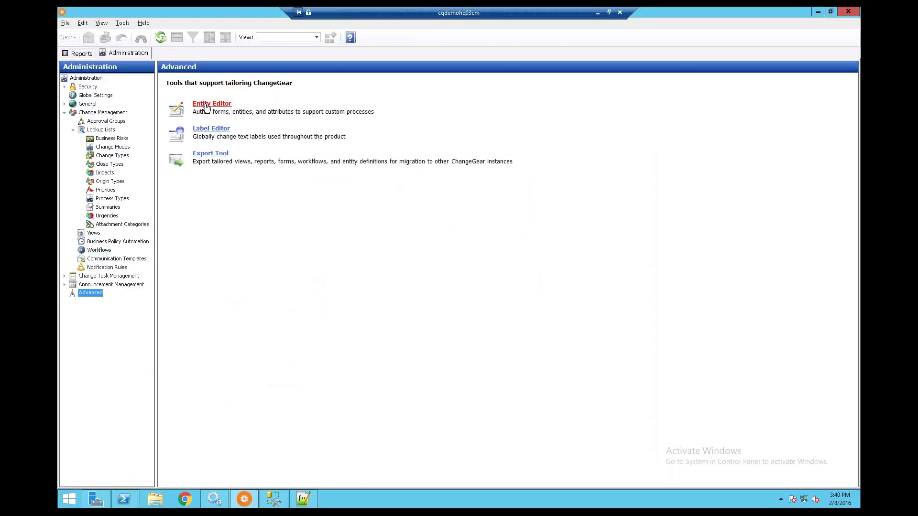
left_click(276, 163)
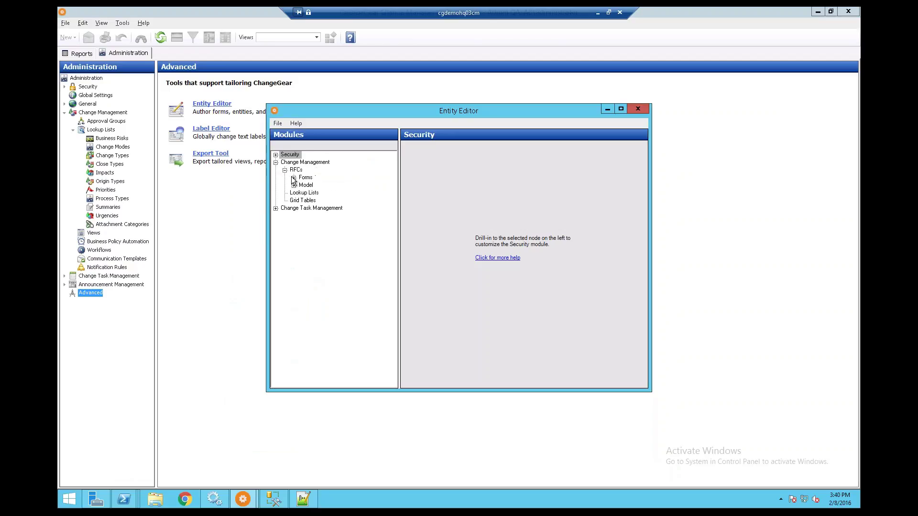
left_click(294, 178)
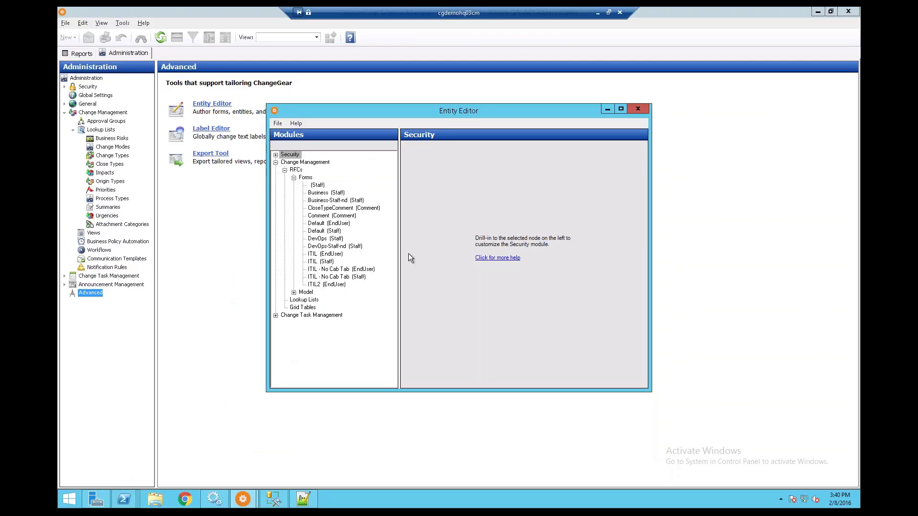
left_click(326, 238)
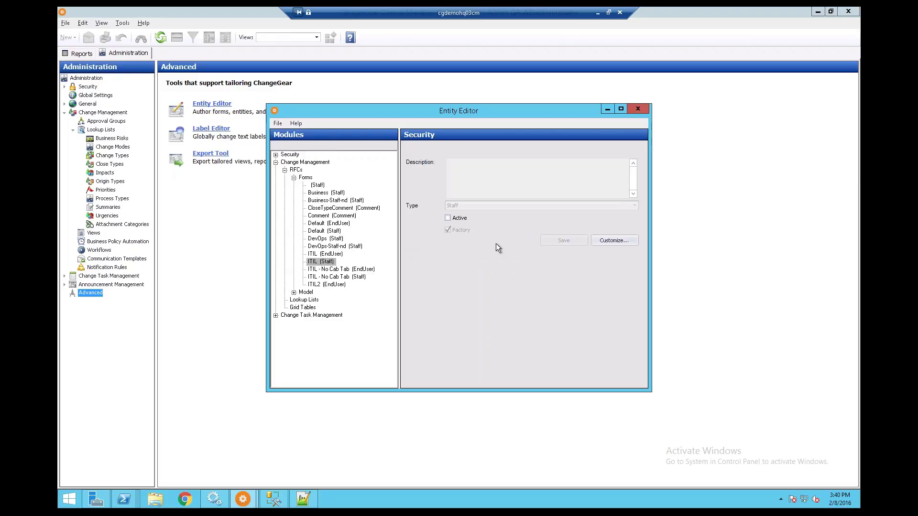
left_click(614, 242)
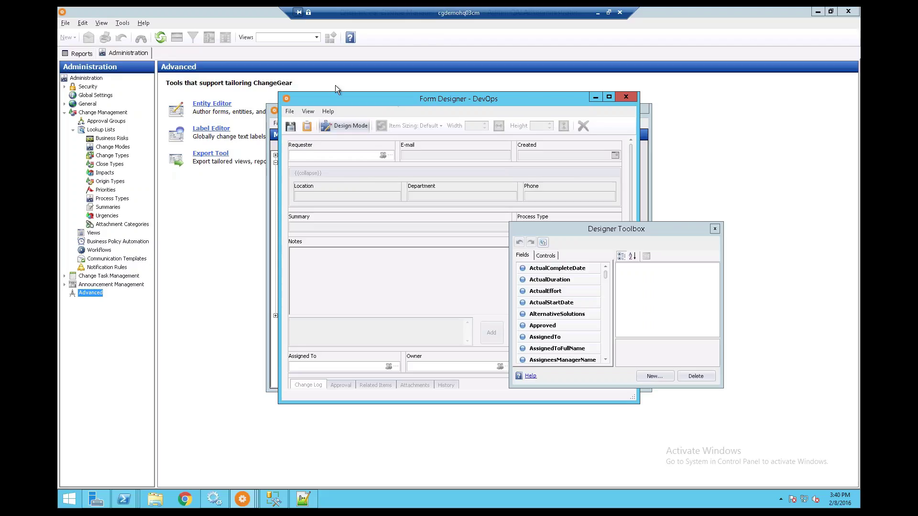
Place a ClosedDateTime-bound Closed Date field beside Owner, sized 219 by 44.
left_click_drag(337, 98, 223, 65)
left_click_drag(598, 228, 658, 149)
scroll(666, 206, "down", 5)
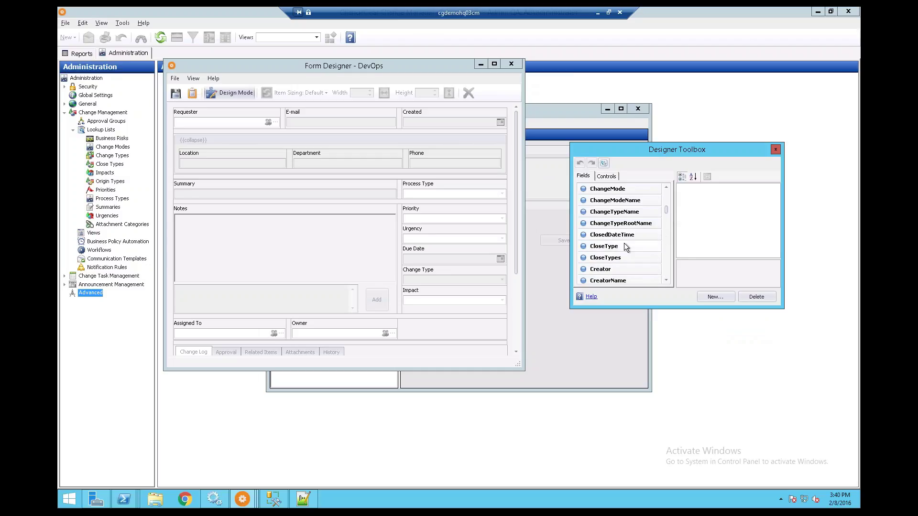
left_click_drag(616, 237, 399, 295)
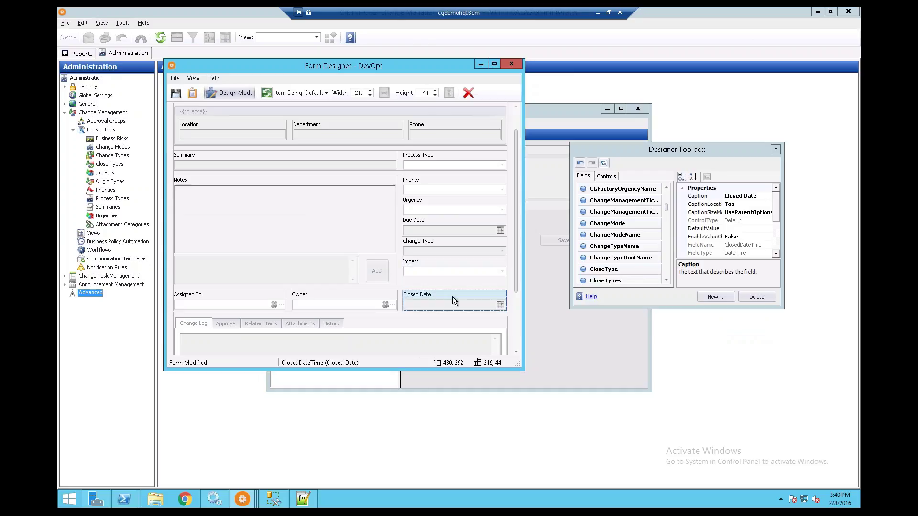
left_click(668, 272)
left_click(666, 269)
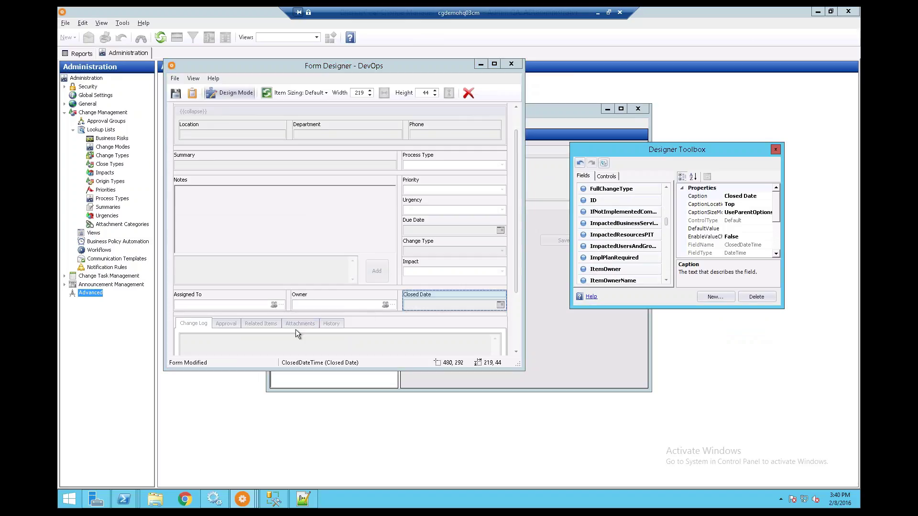
left_click(260, 324)
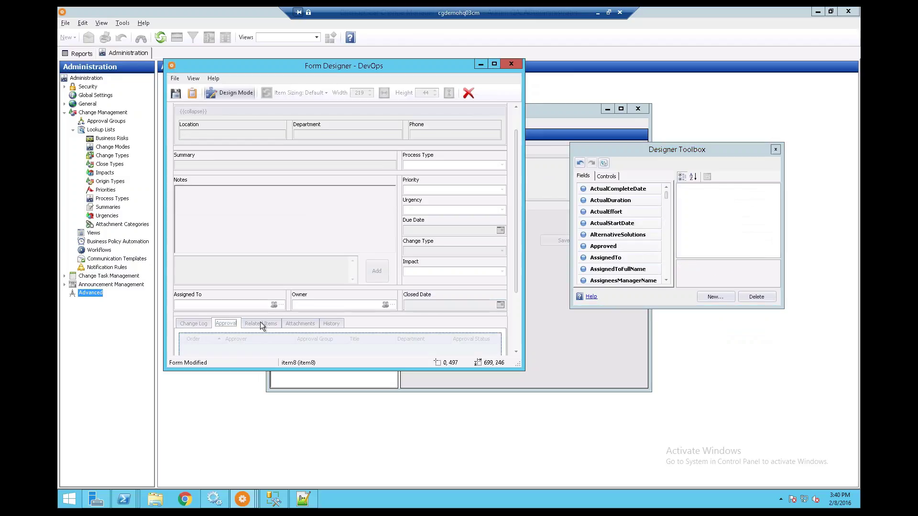
Add a tab after History and caption it 'New Tab'.
left_click(330, 324)
right_click(353, 324)
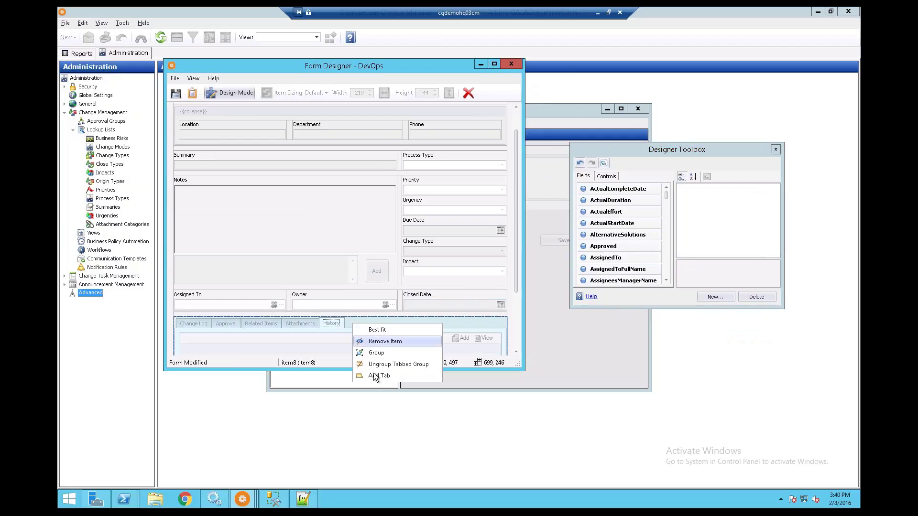
left_click(375, 376)
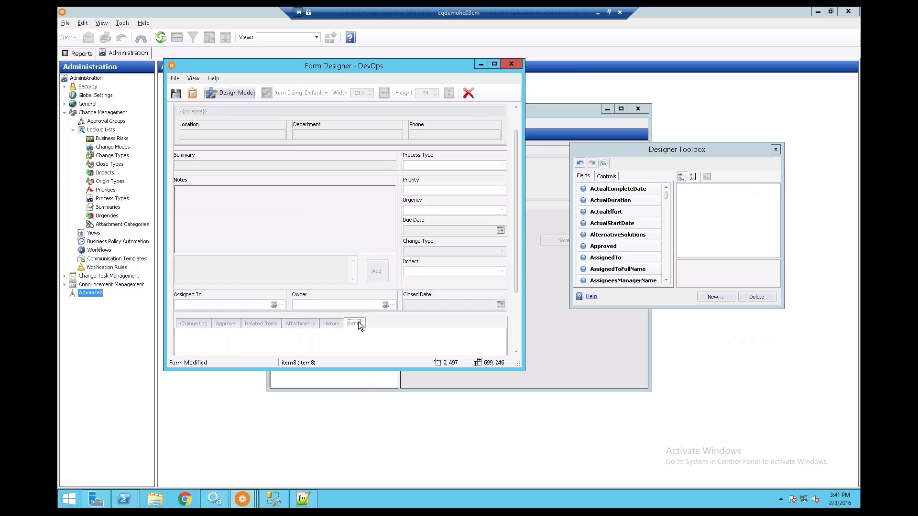
right_click(369, 328)
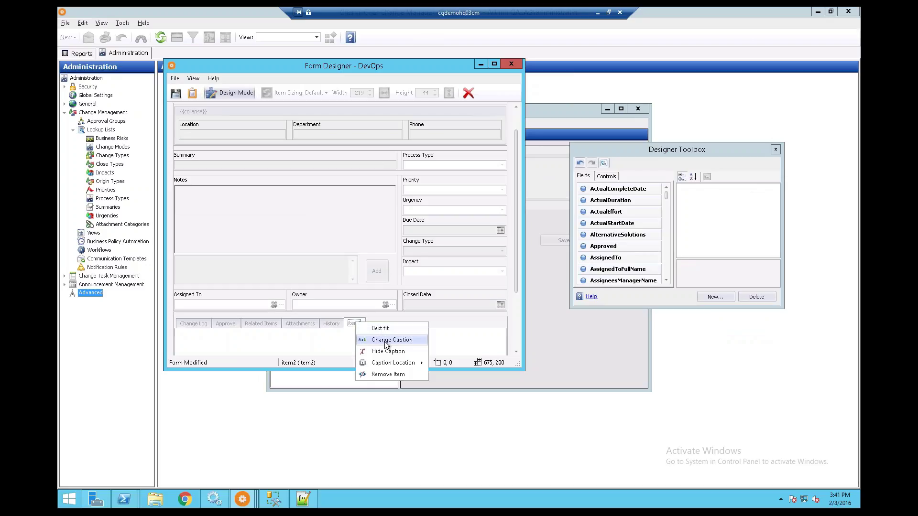
left_click(384, 342)
type("New")
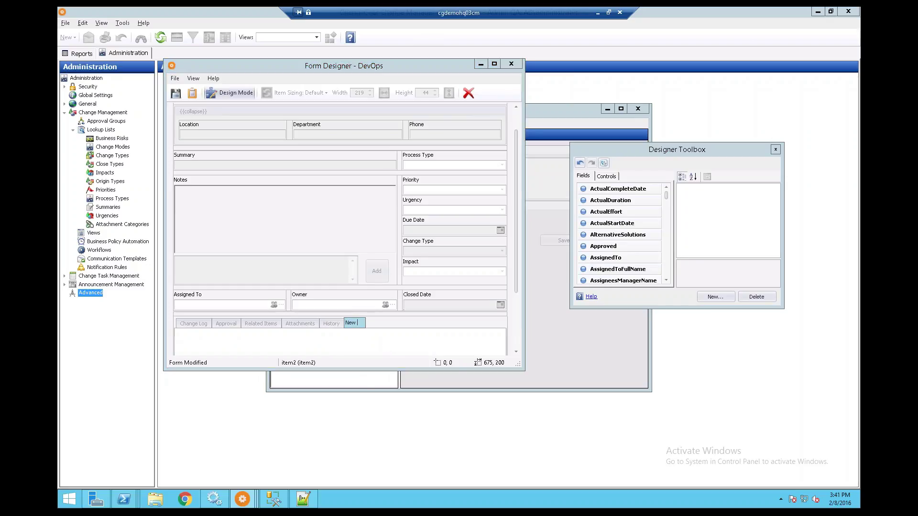
type(" Tab")
key("Return")
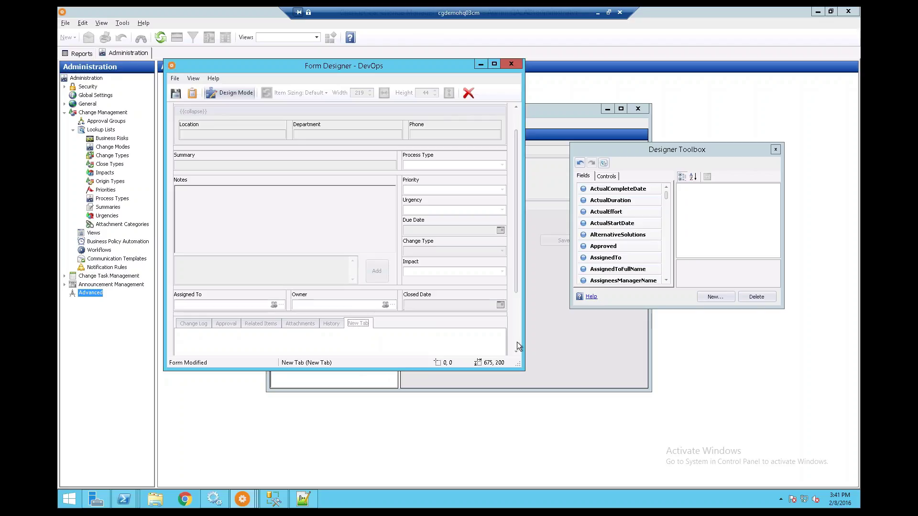
left_click(516, 343)
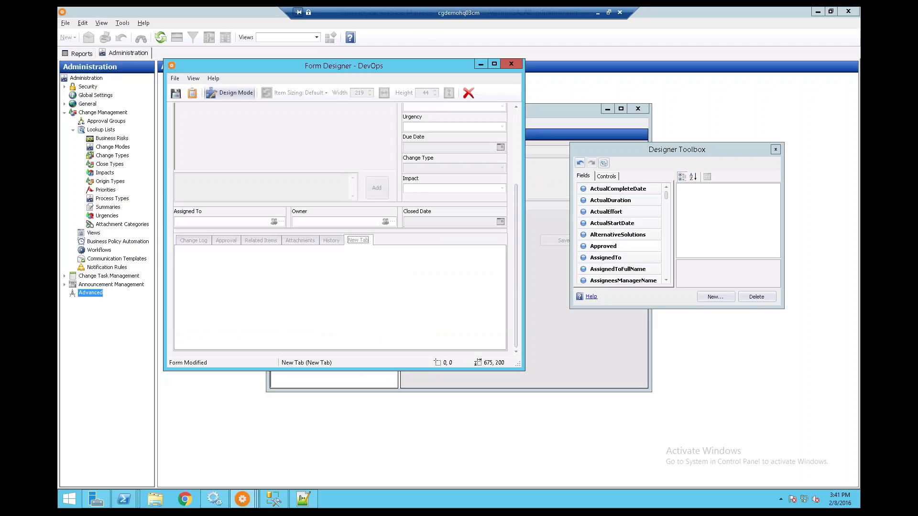
Fill New Tab with Approved, Assigned To, Has Attachment and Assignees Manager fields, then close the designer.
left_click_drag(603, 246, 303, 284)
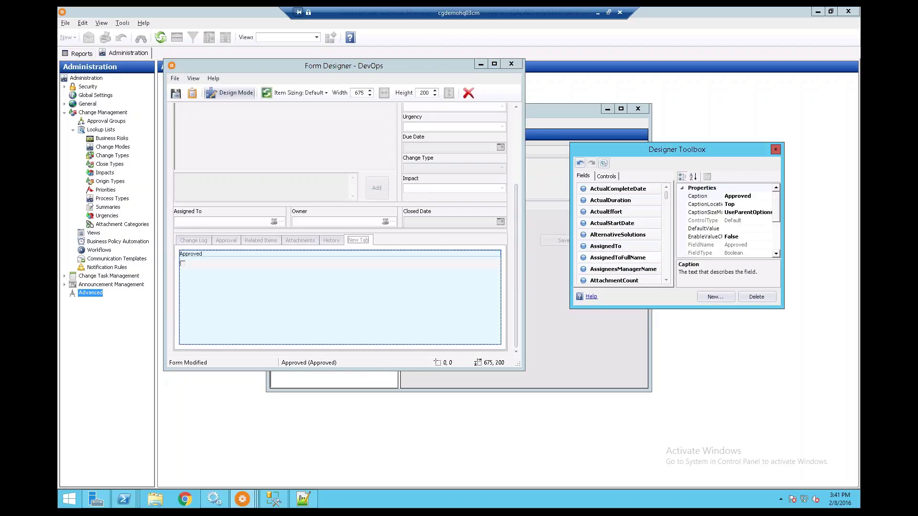
left_click_drag(618, 258, 478, 297)
left_click_drag(614, 269, 301, 297)
left_click_drag(623, 257, 391, 304)
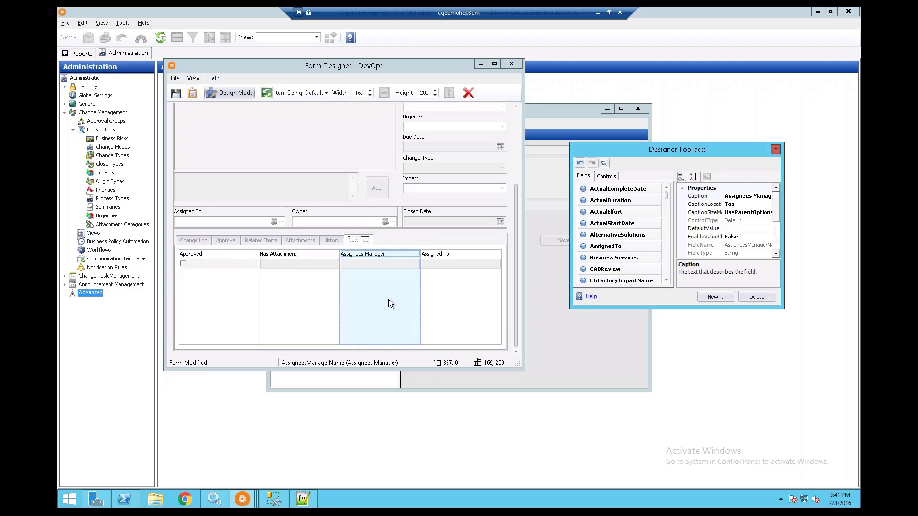
left_click(512, 65)
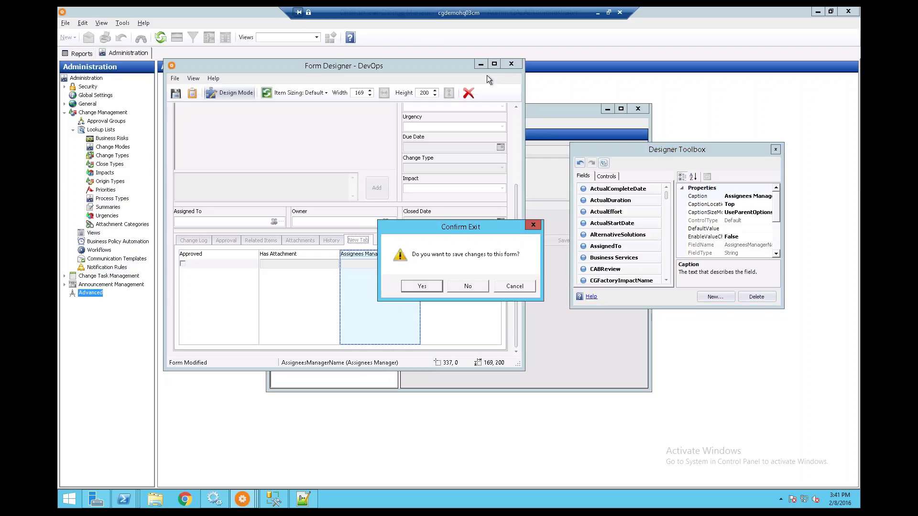
Leave the remote session and minimize the RFC-000634 change request window.
left_click(598, 14)
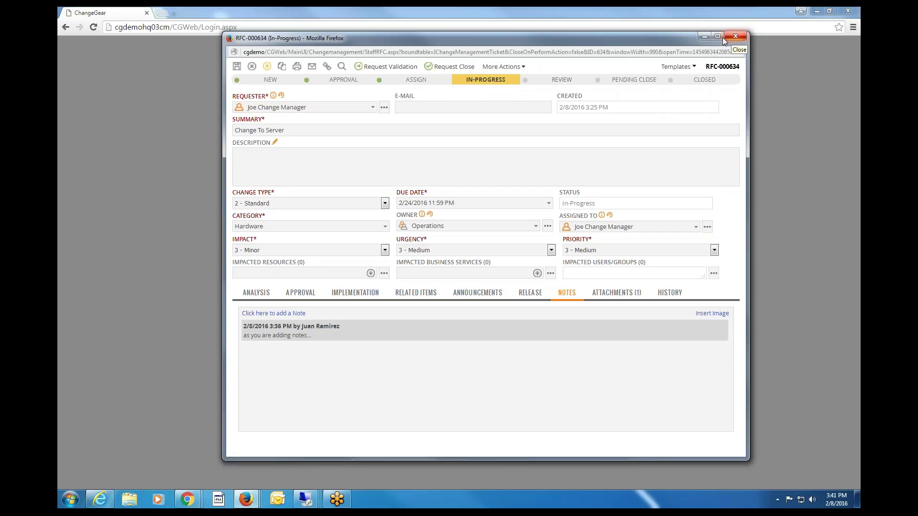
left_click(278, 462)
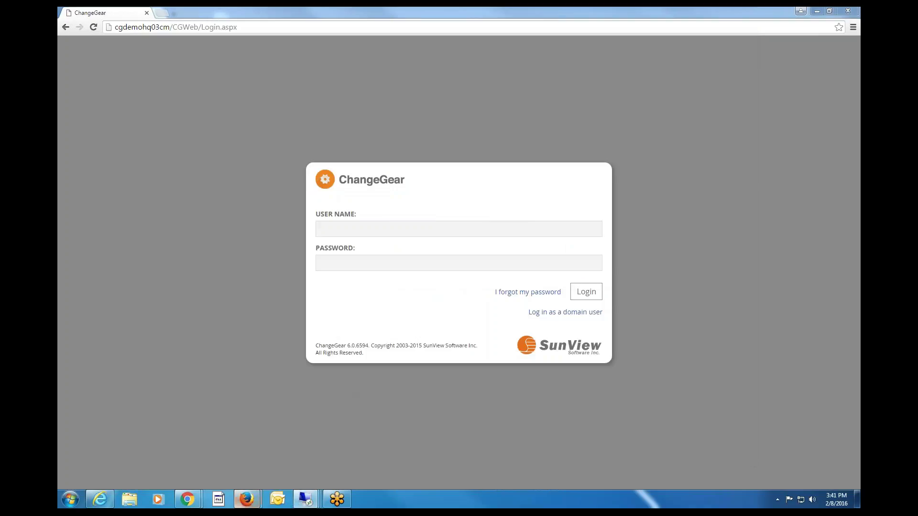
mouse_move(247, 501)
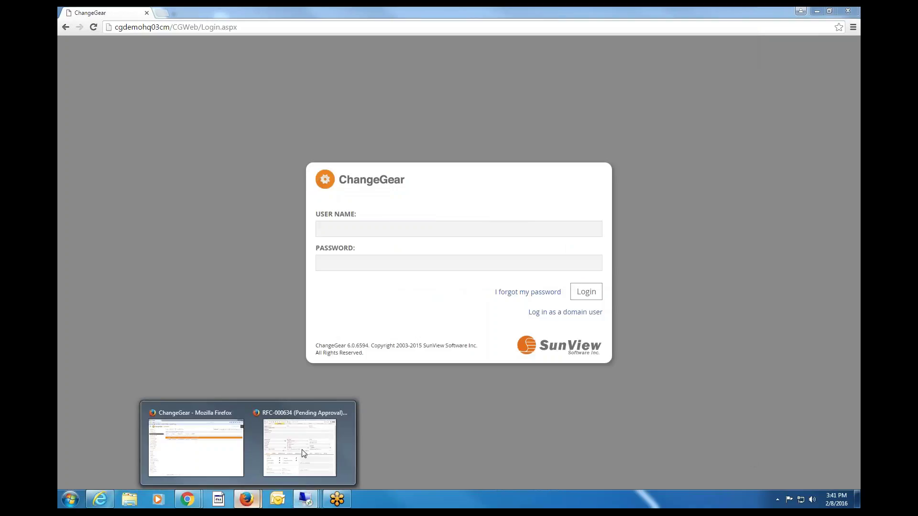
left_click(297, 450)
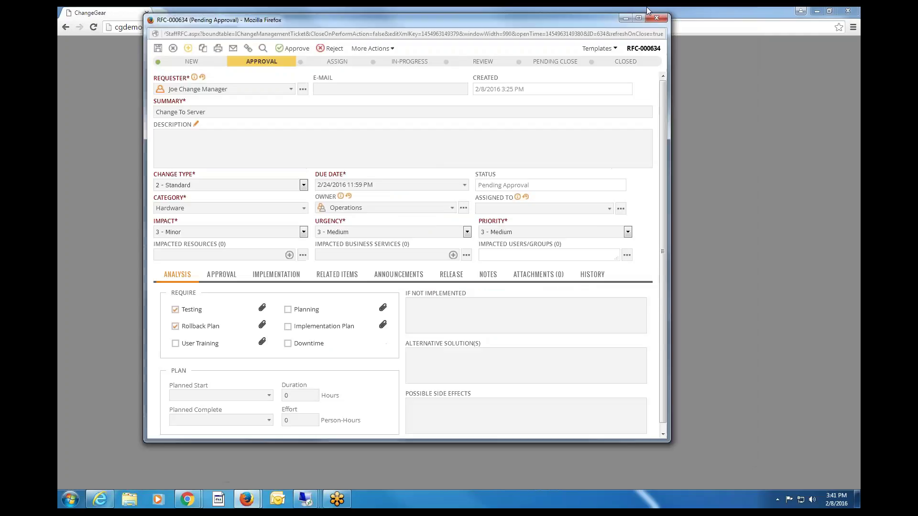
left_click(296, 483)
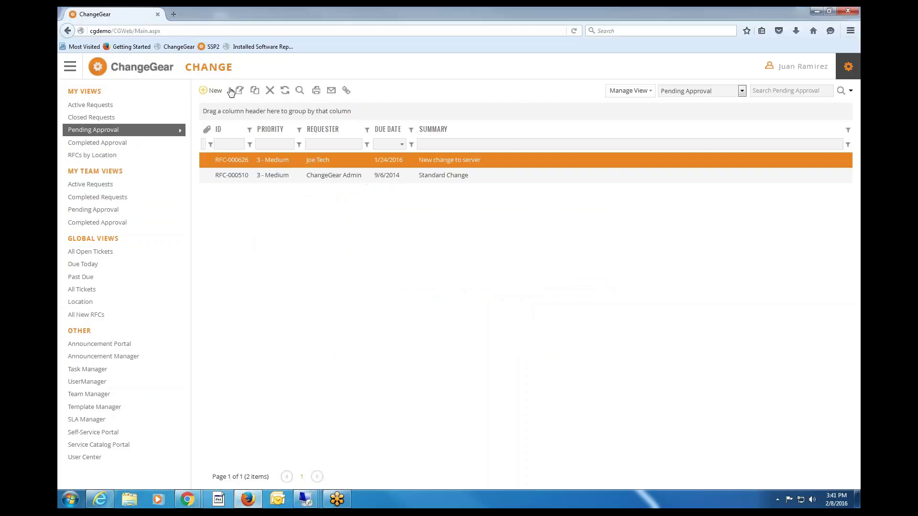
Show the new-request templates, glance at the other open windows, and return to Firefox.
left_click(230, 91)
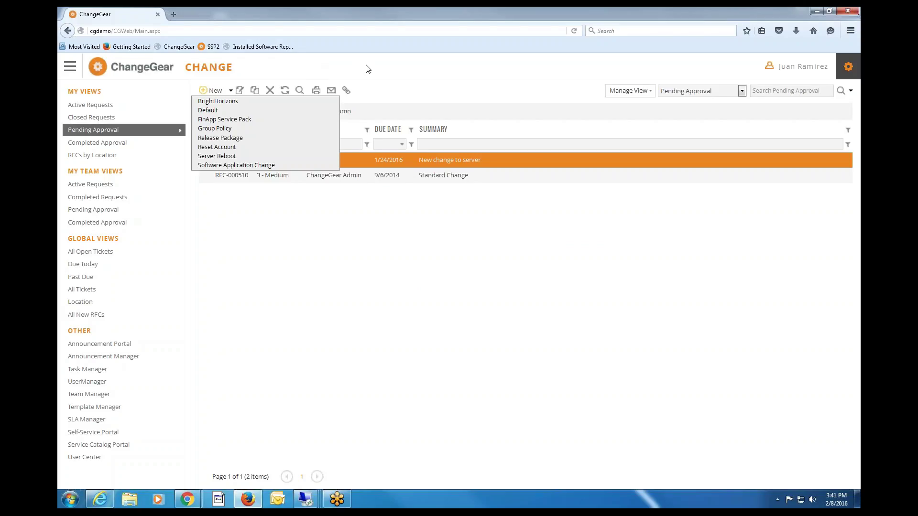
right_click(306, 500)
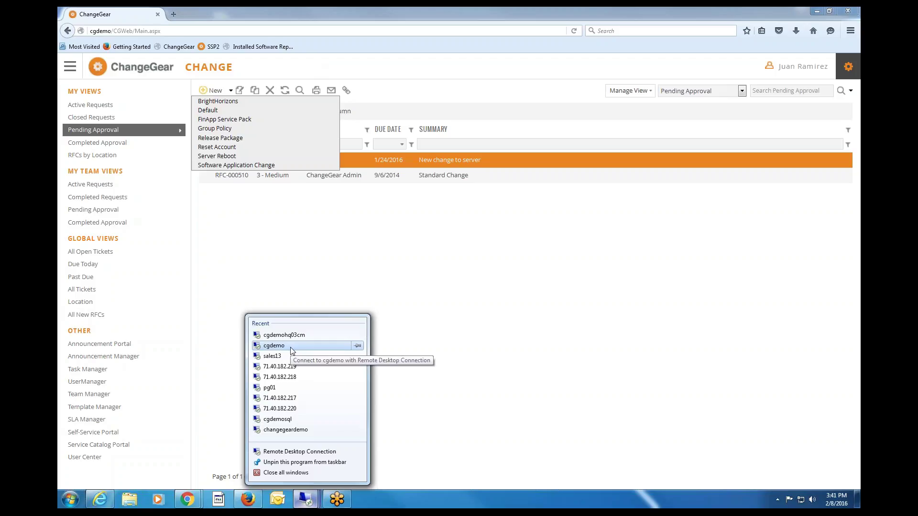
left_click(187, 499)
left_click(136, 448)
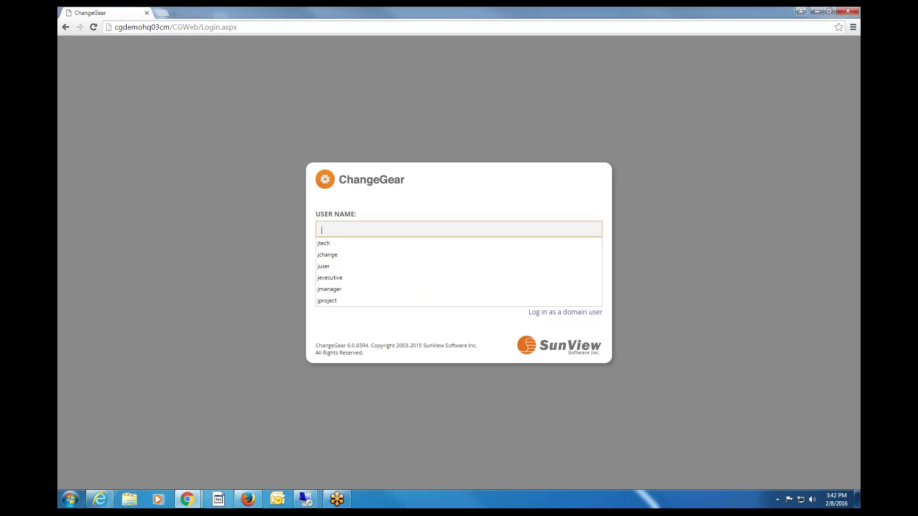
left_click(250, 501)
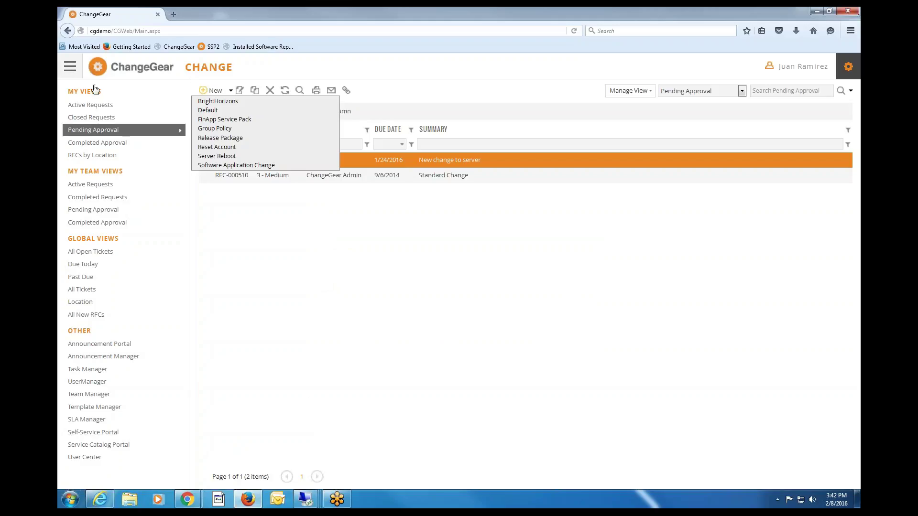
Choose DASHBOARD from the menu and log in with the change manager's user name and password.
mouse_move(91, 71)
left_click(94, 91)
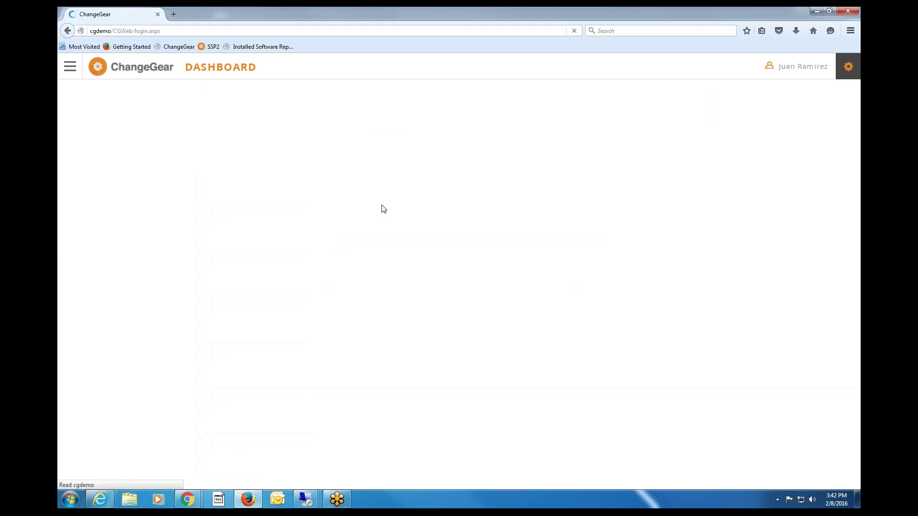
type("jchange")
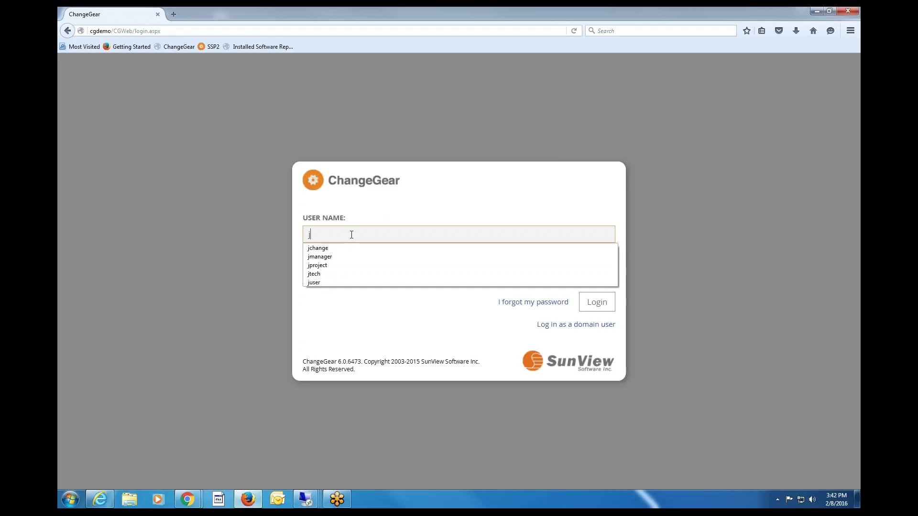
key("Down")
key("Tab")
type("•••")
key("Return")
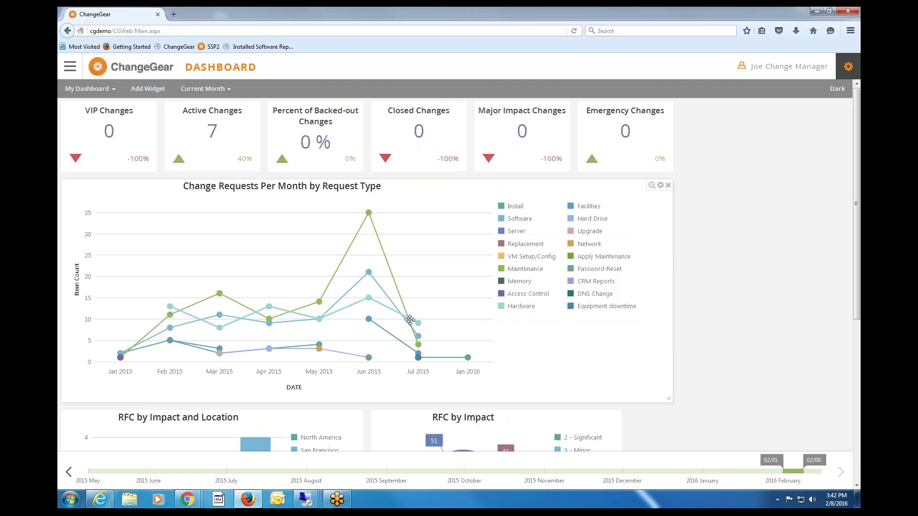
Set the dashboard to Last 6 Months, then drag the timeline's start back to 05/14.
scroll(410, 319, "down", 3)
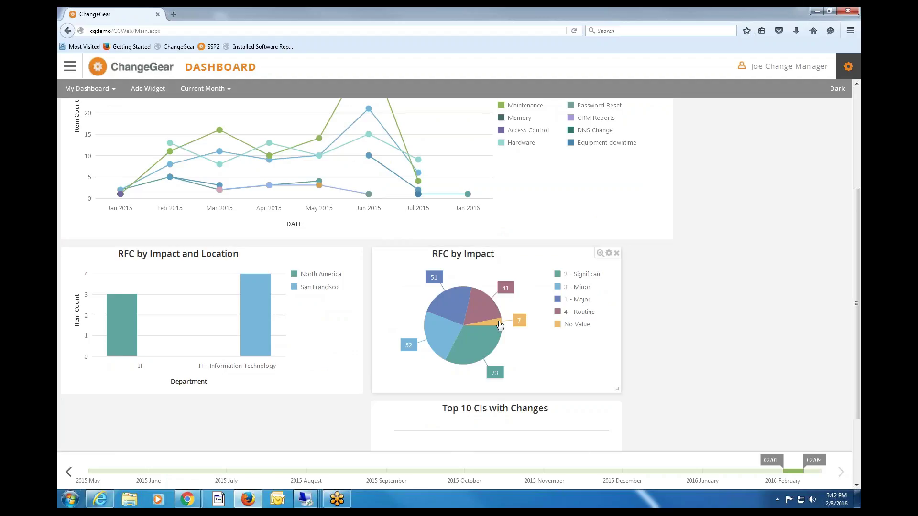
scroll(500, 325, "up", 1)
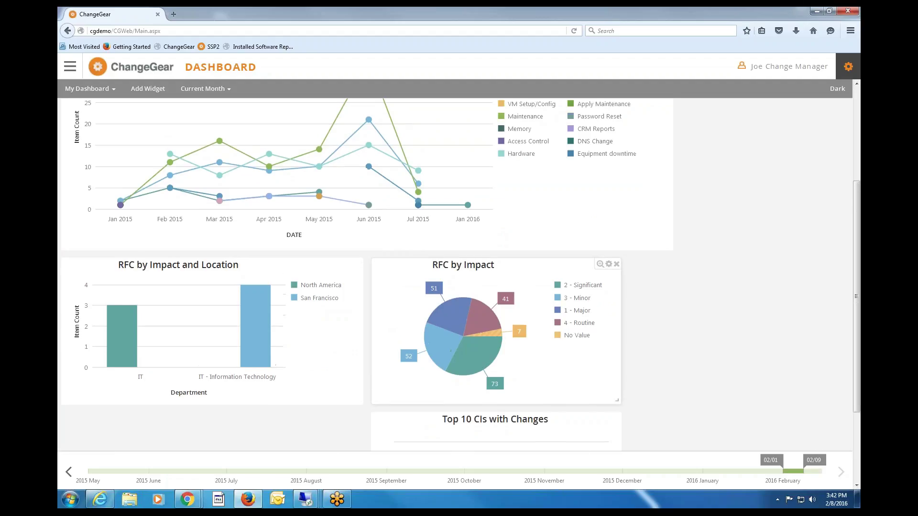
scroll(487, 335, "up", 2)
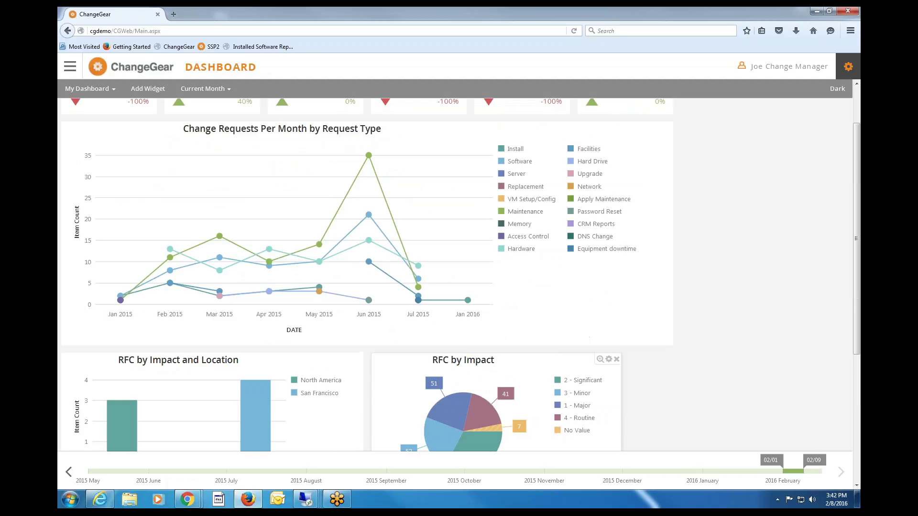
left_click(226, 90)
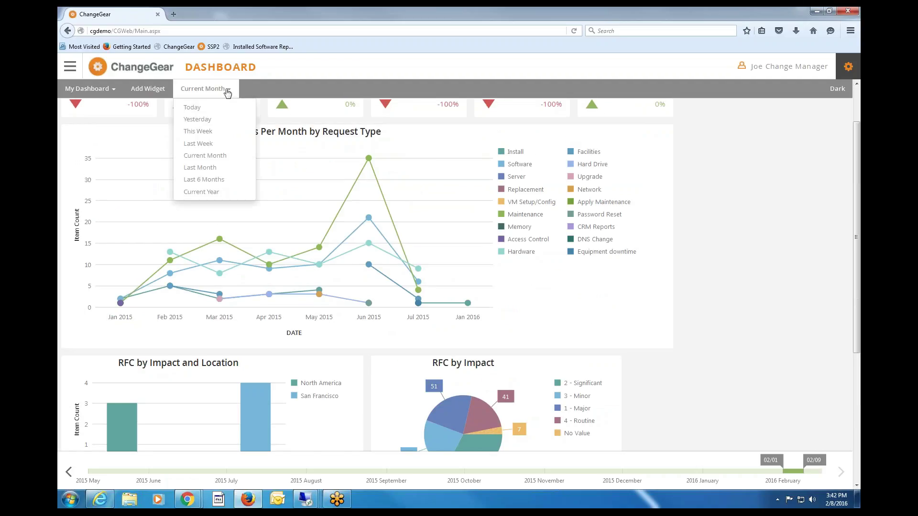
left_click(205, 180)
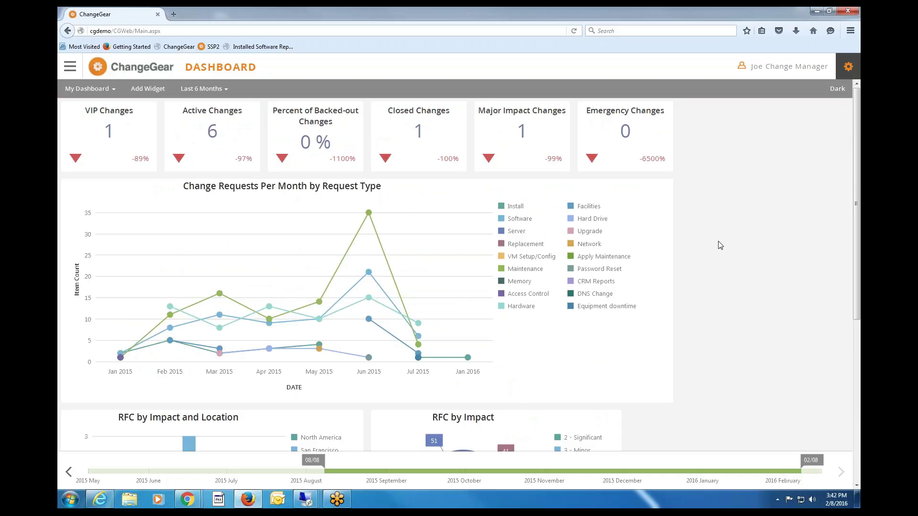
scroll(736, 268, "down", 2)
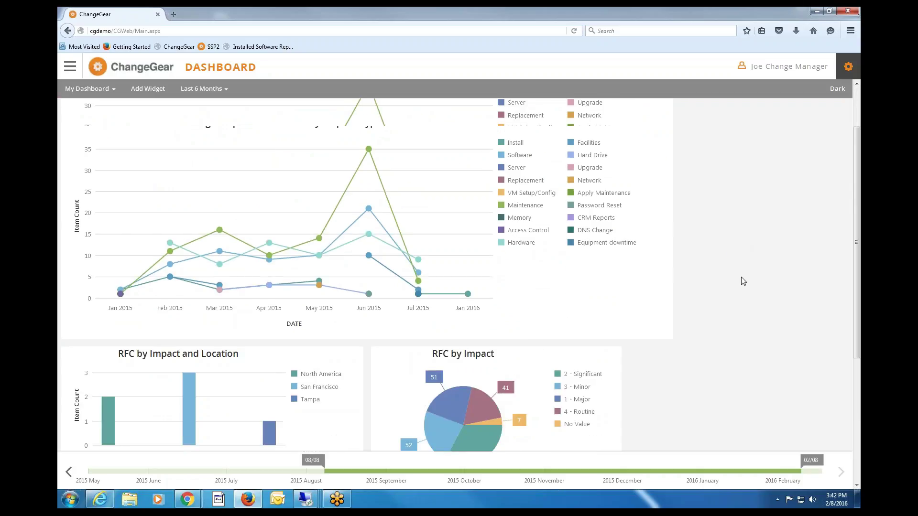
scroll(743, 287, "down", 4)
left_click(185, 470)
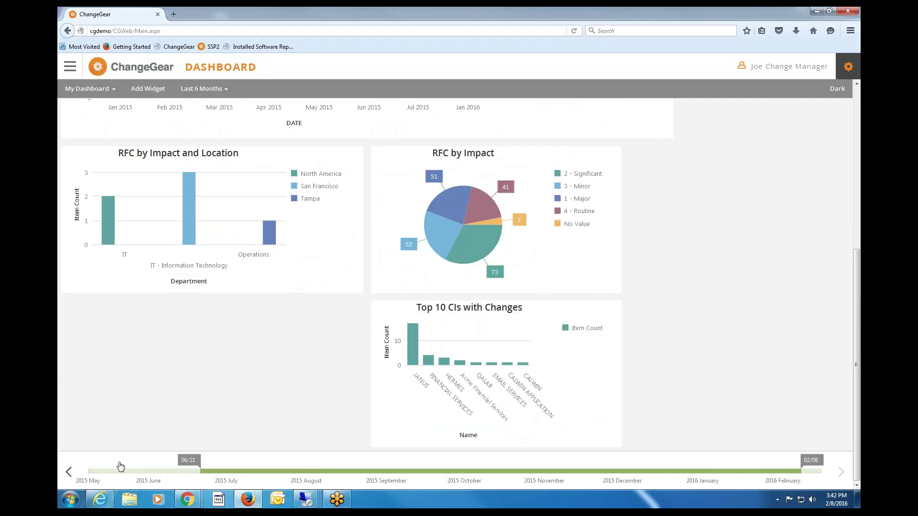
left_click_drag(120, 467, 92, 469)
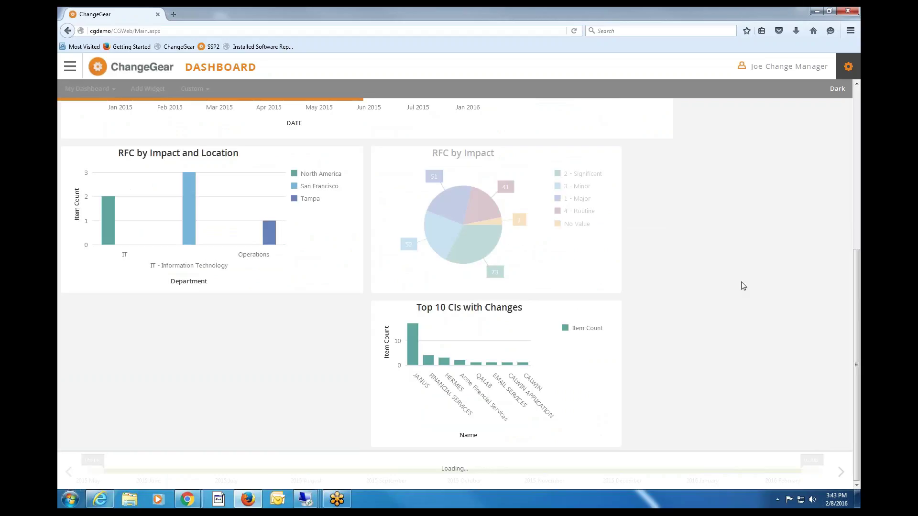
scroll(743, 286, "up", 5)
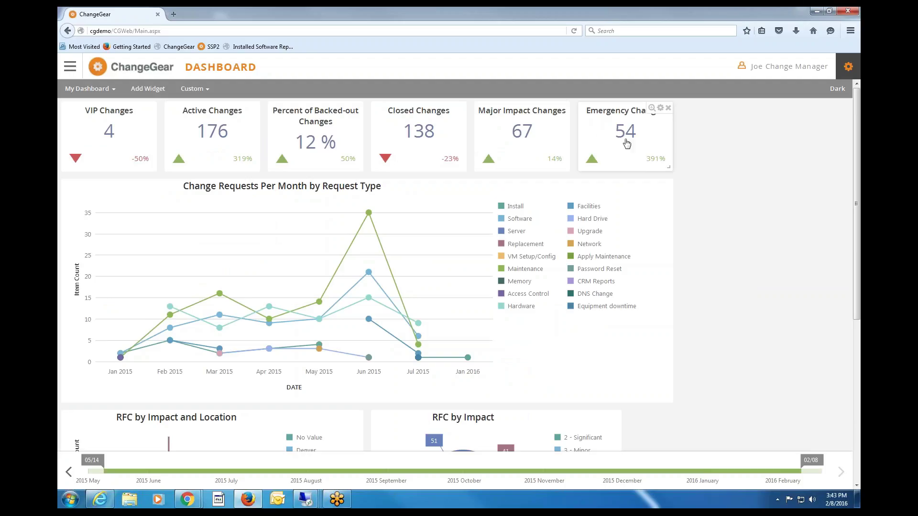
Open the Custom date-range dropdown and check the requests-per-month chart, which peaks at 35 in June 2015.
left_click(209, 89)
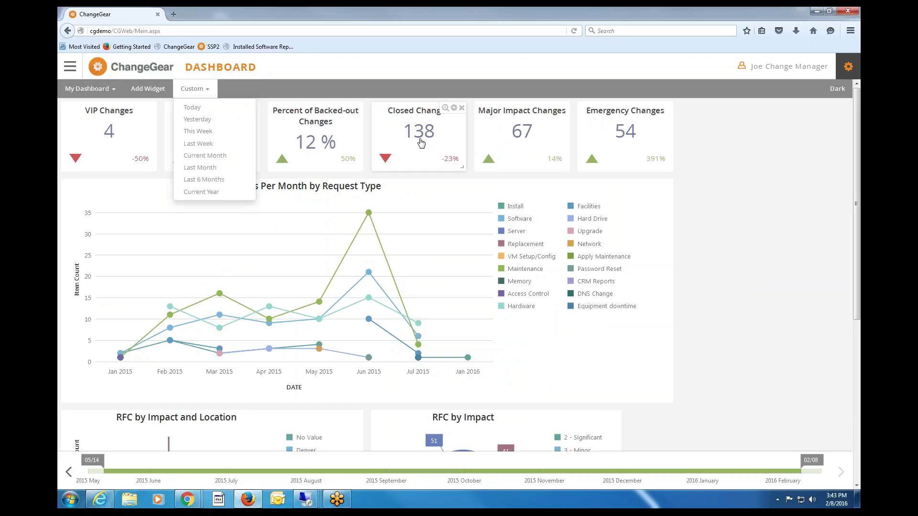
mouse_move(369, 213)
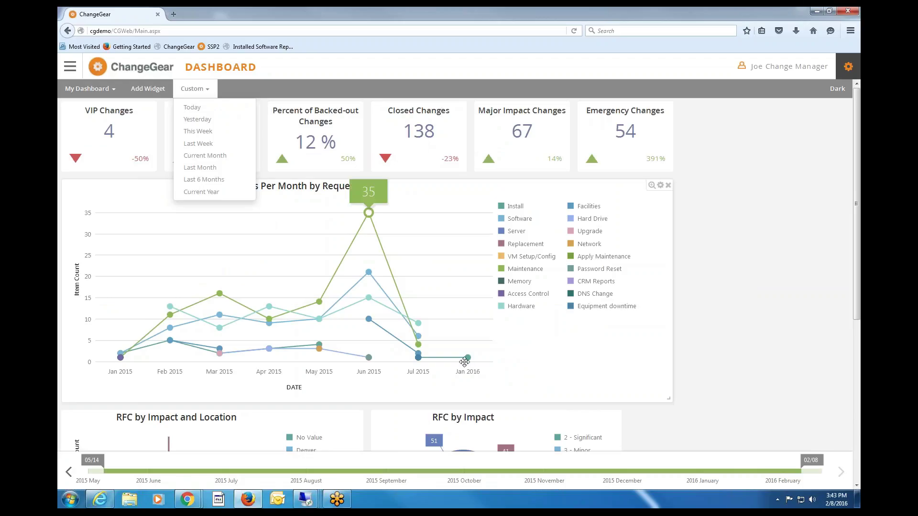
mouse_move(468, 358)
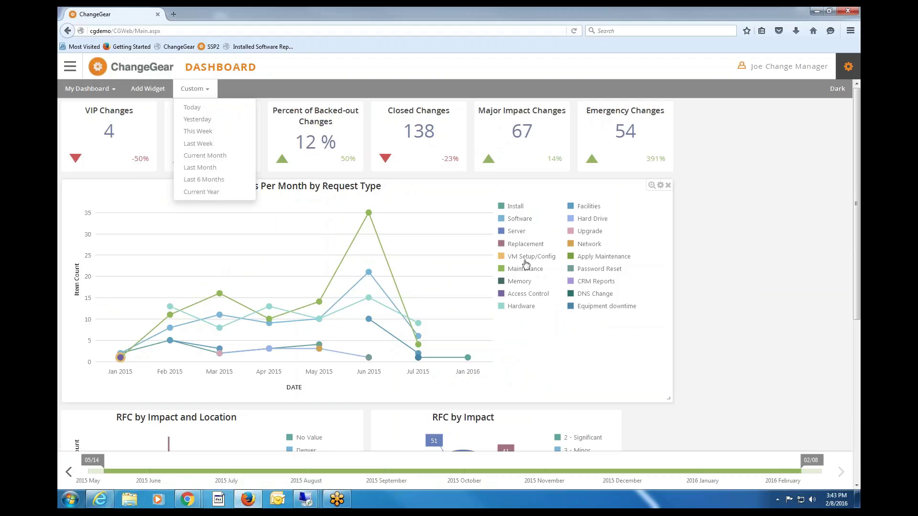
left_click(652, 186)
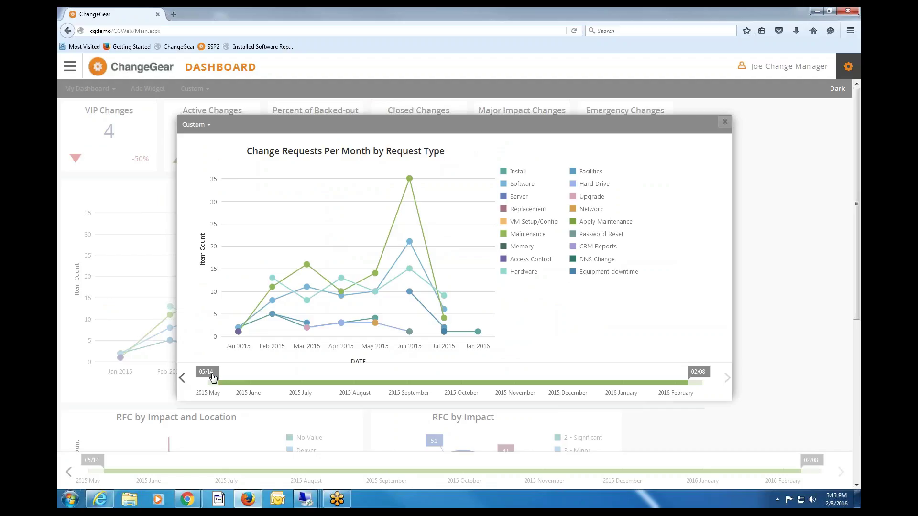
left_click_drag(212, 378, 468, 377)
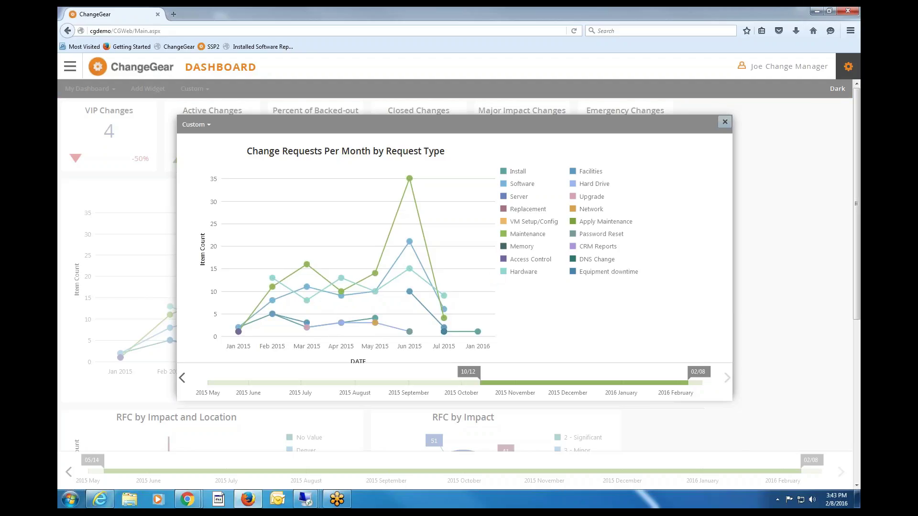
left_click(725, 122)
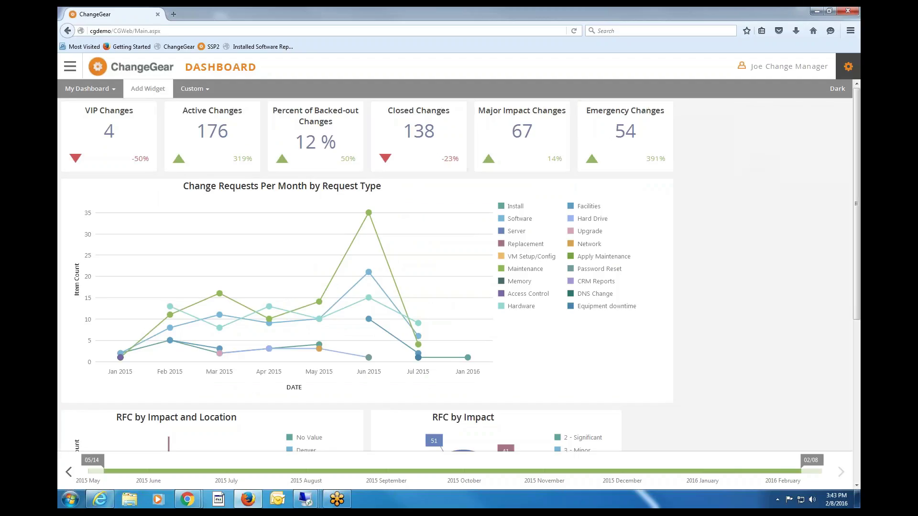
Nudge the Closed Changes tile, switch to the Dark theme, and start adding a new widget.
mouse_move(418, 130)
left_mouse_down()
mouse_move(612, 142)
mouse_move(646, 217)
mouse_move(183, 282)
mouse_move(225, 166)
mouse_move(381, 168)
mouse_move(417, 144)
left_mouse_up()
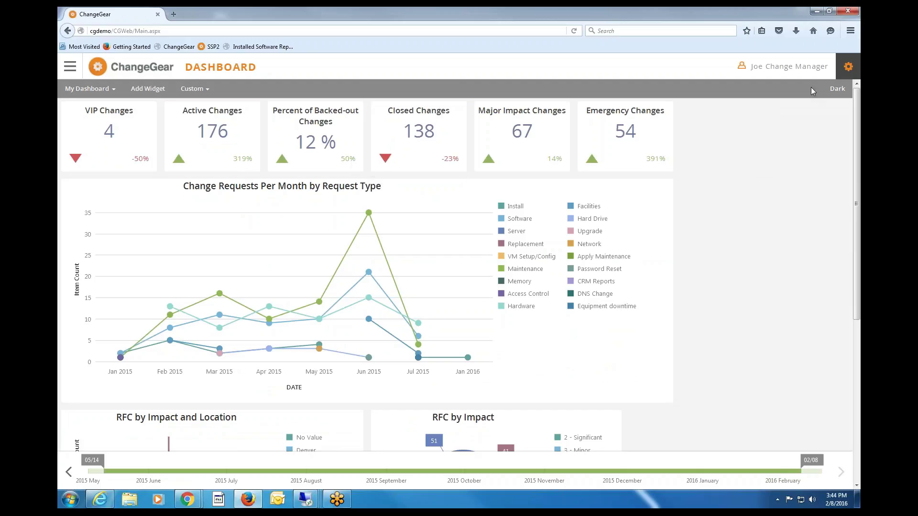
left_click(833, 90)
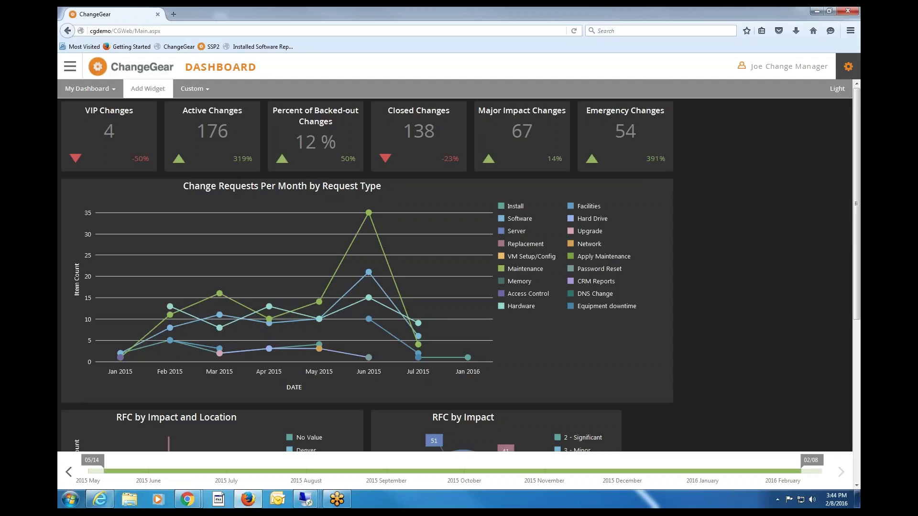
left_click(148, 88)
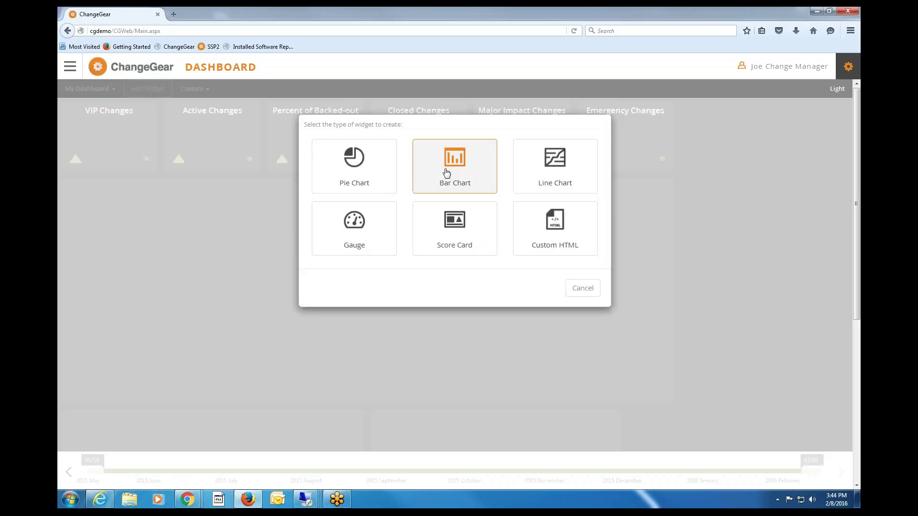
left_click(354, 160)
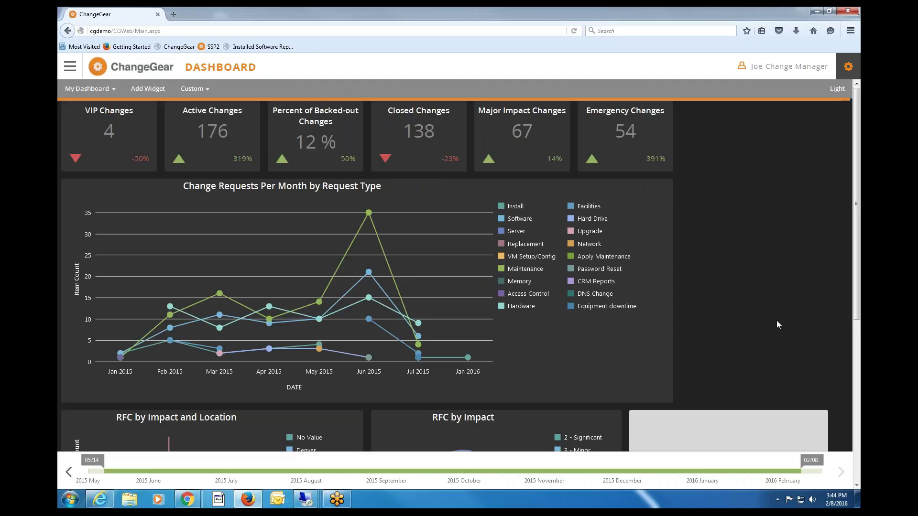
left_click(856, 432)
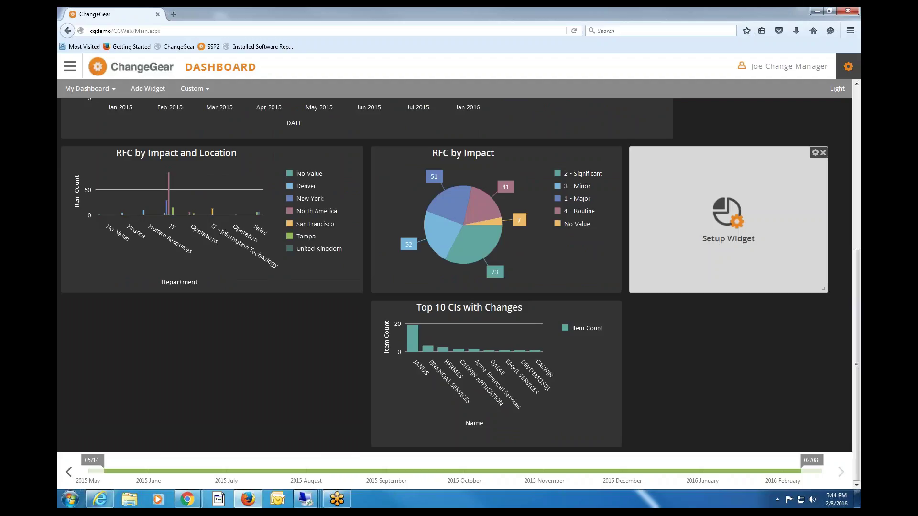
left_click(727, 214)
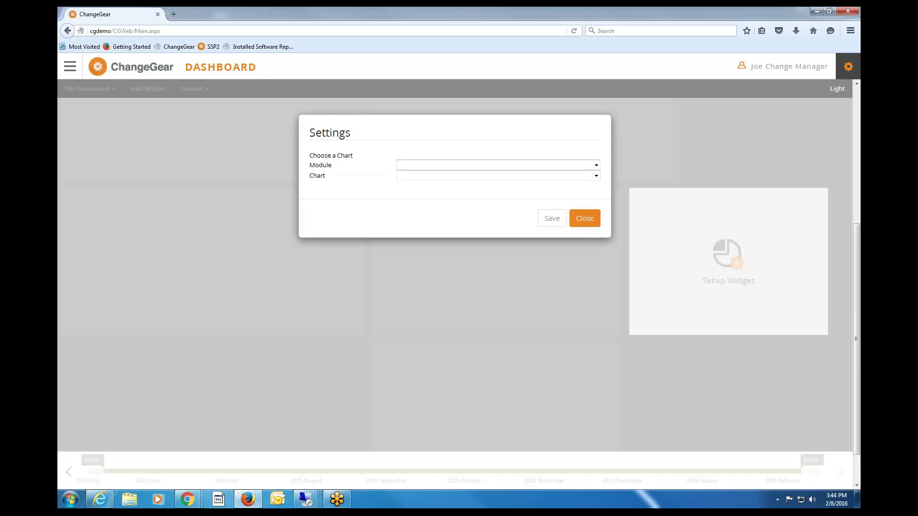
left_click(585, 218)
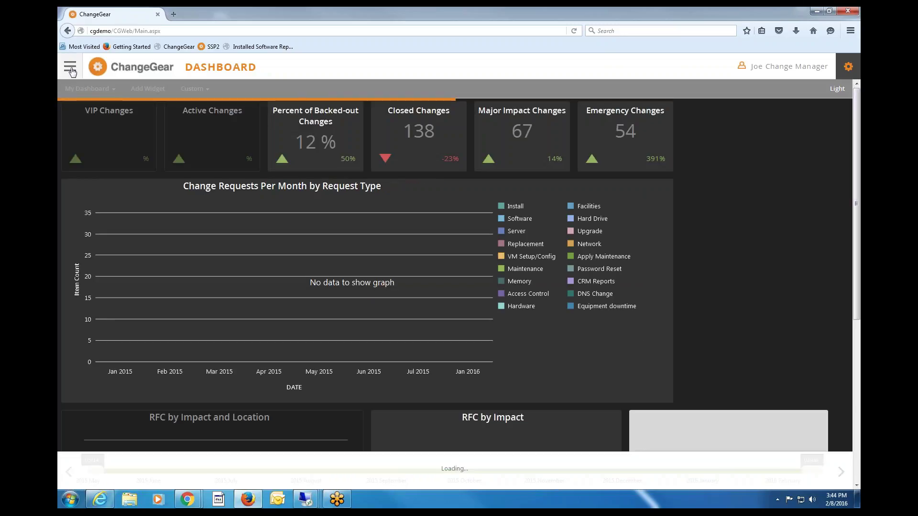
left_click(71, 70)
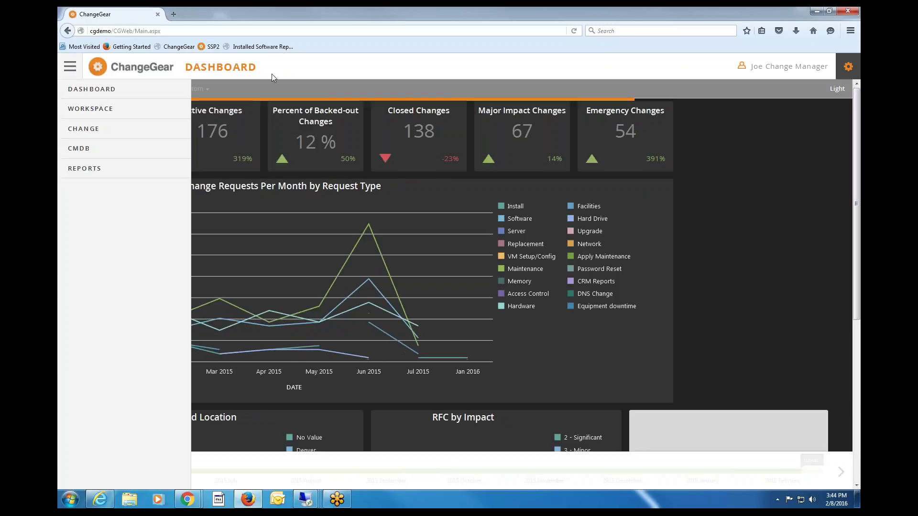
left_click(71, 66)
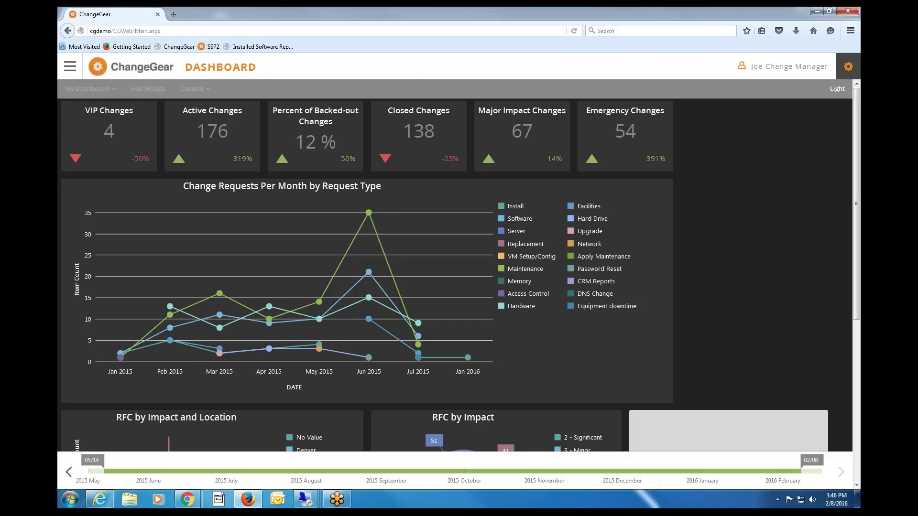
Go to the Reports page, confirming you want to leave the dashboard.
left_click(69, 66)
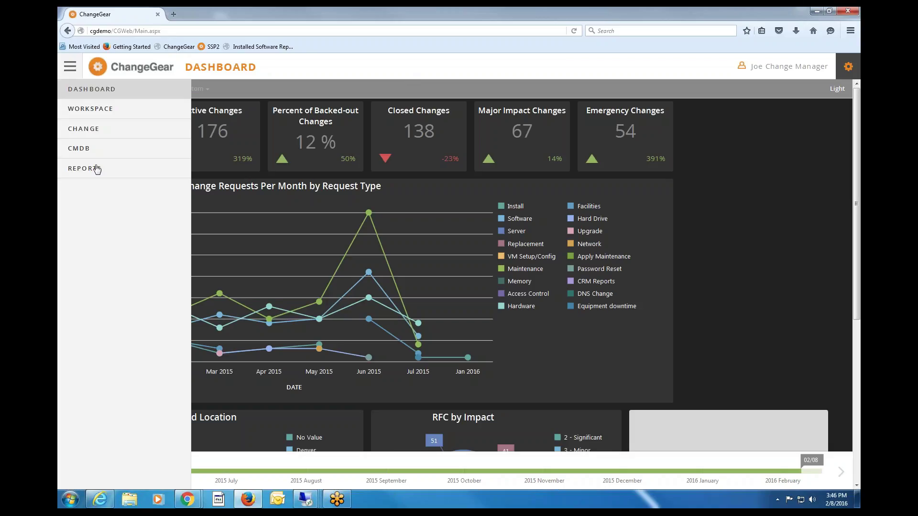
left_click(97, 169)
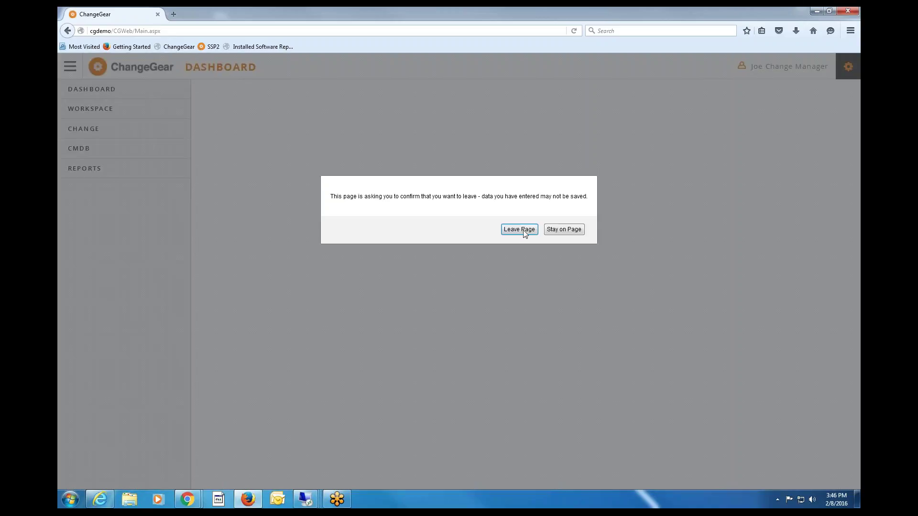
left_click(522, 229)
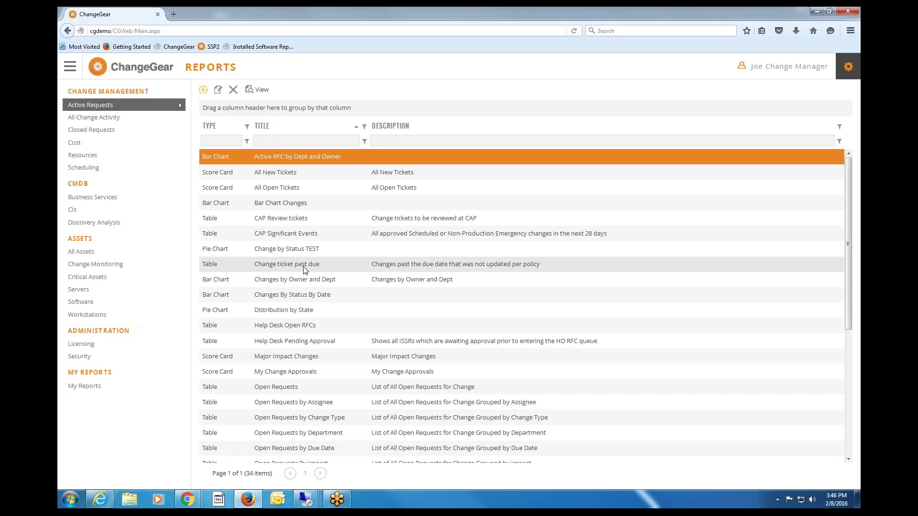
Open and cancel the New report dialog, then dismiss a stray context menu.
left_click(202, 89)
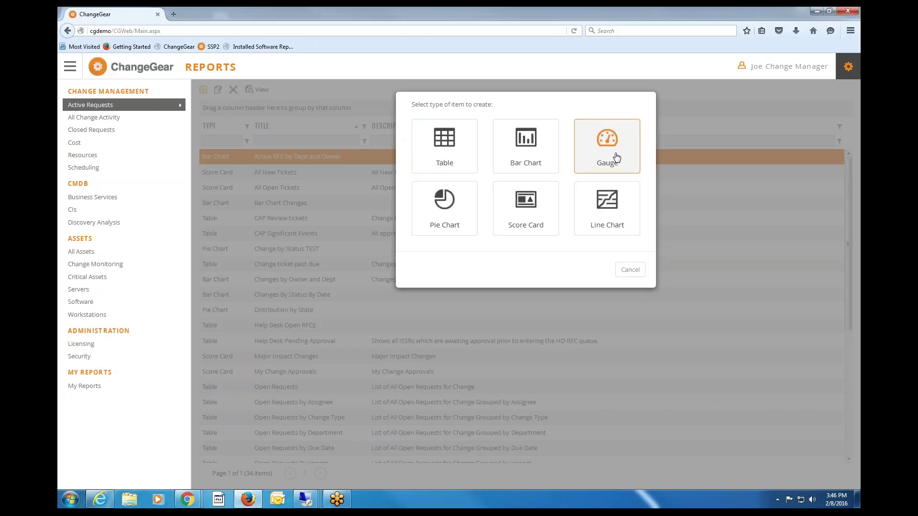
left_click(635, 272)
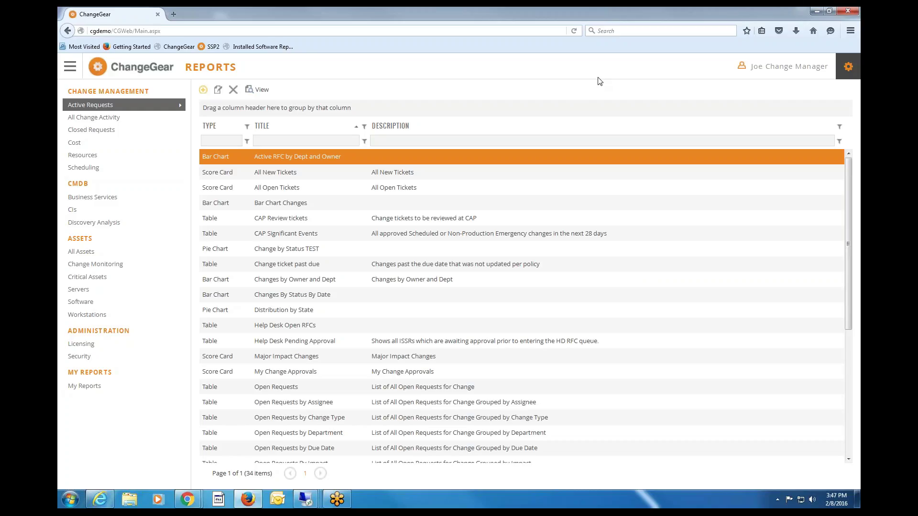
key("Menu")
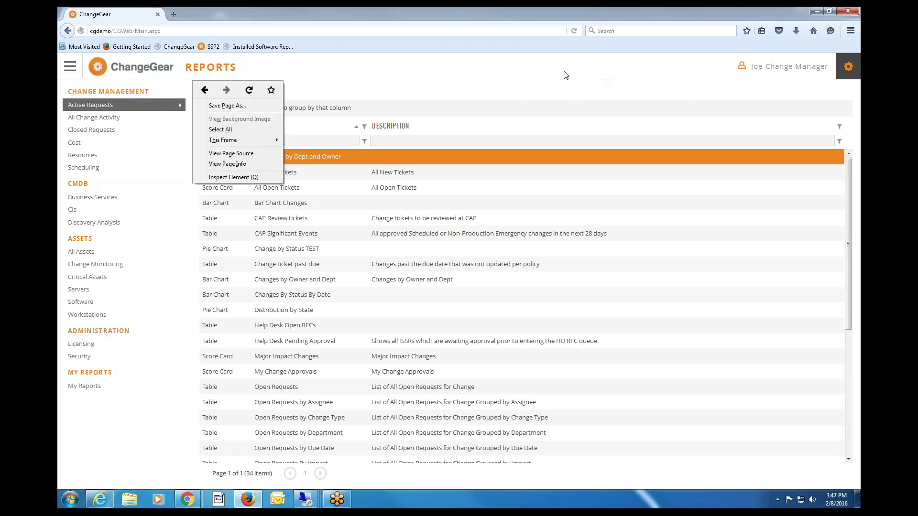
key("Escape")
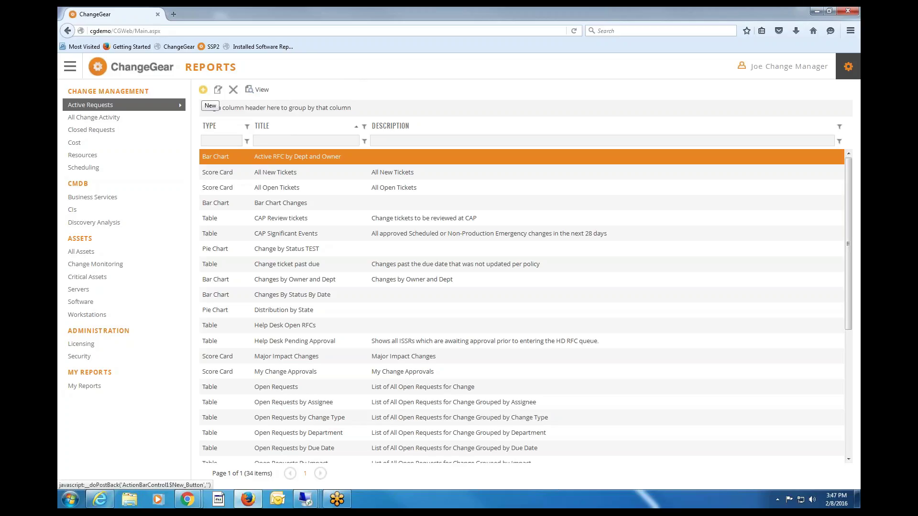
left_click(203, 90)
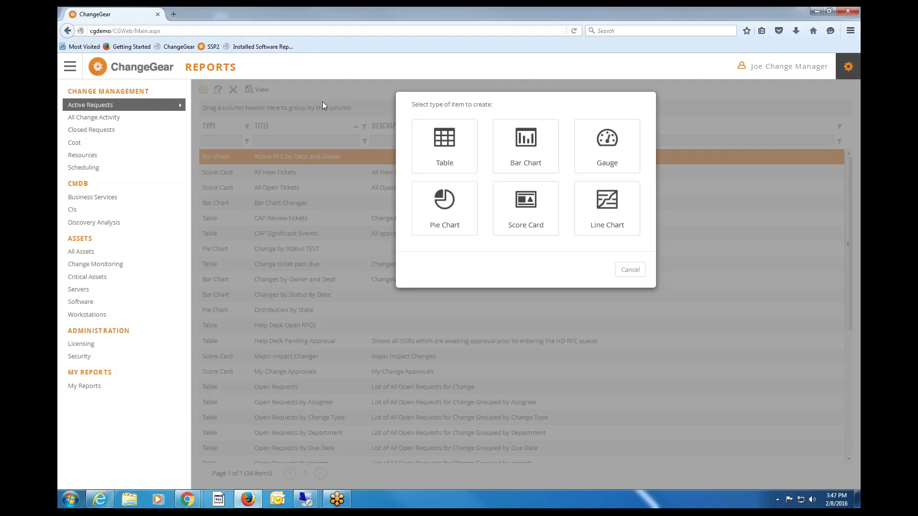
left_click(454, 196)
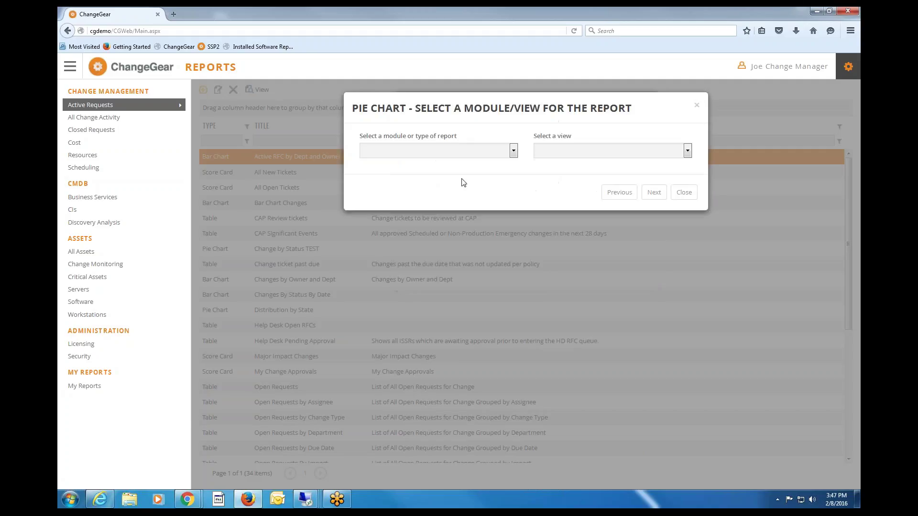
left_click(513, 151)
left_click(424, 168)
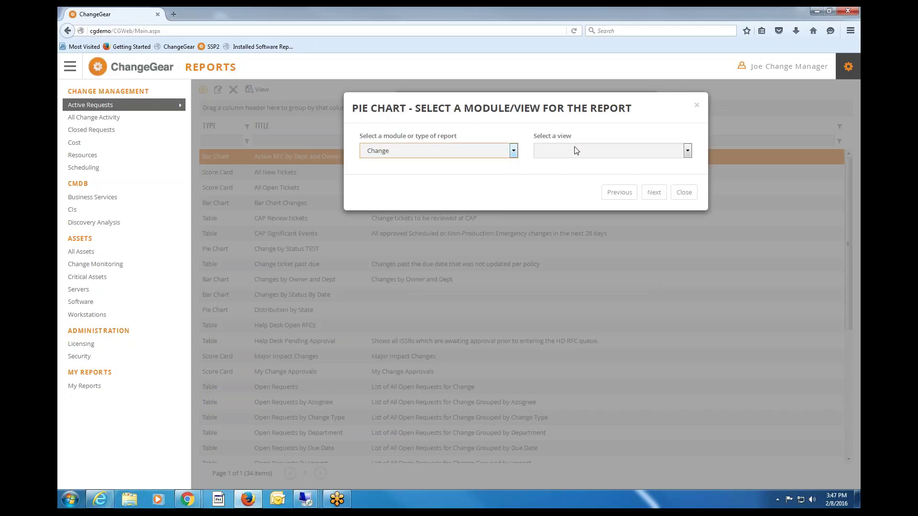
left_click(577, 150)
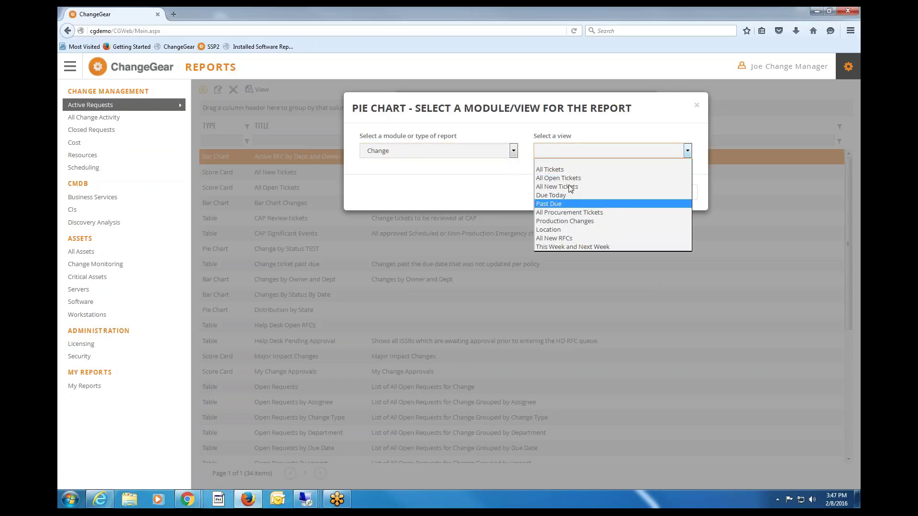
left_click(570, 178)
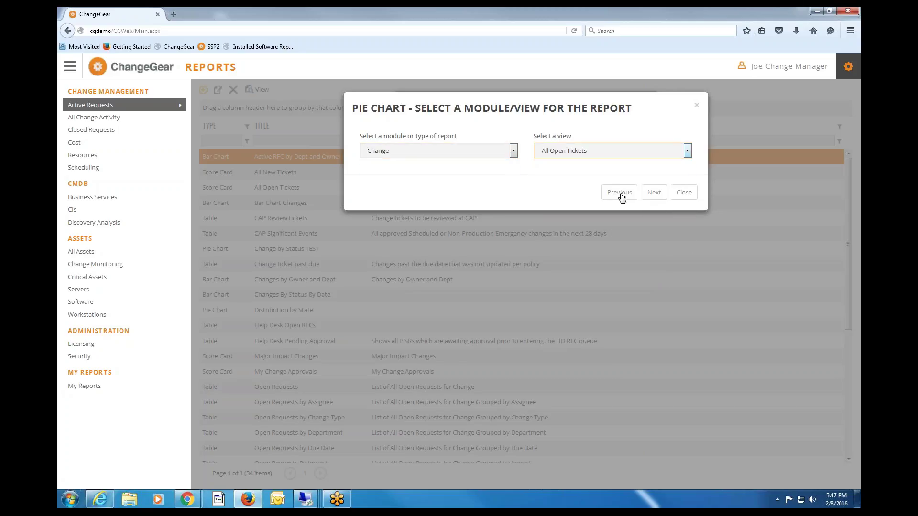
left_click(651, 195)
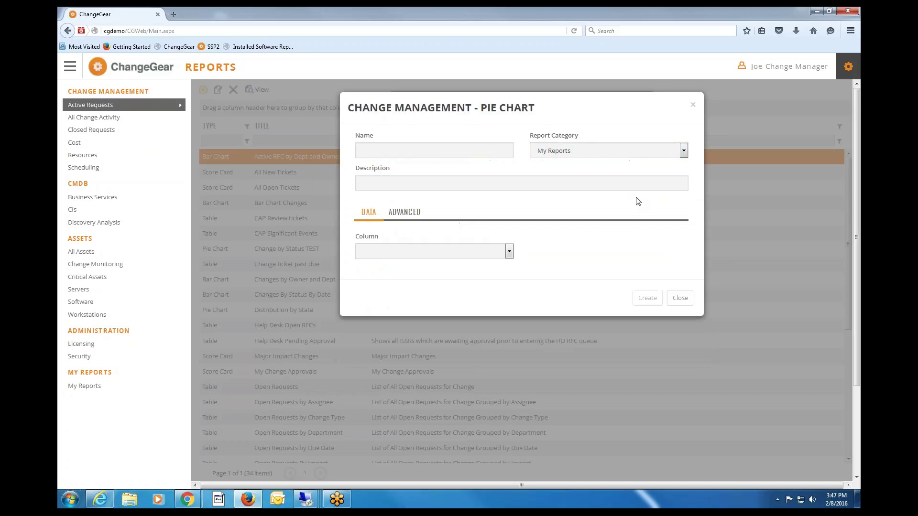
left_click(510, 250)
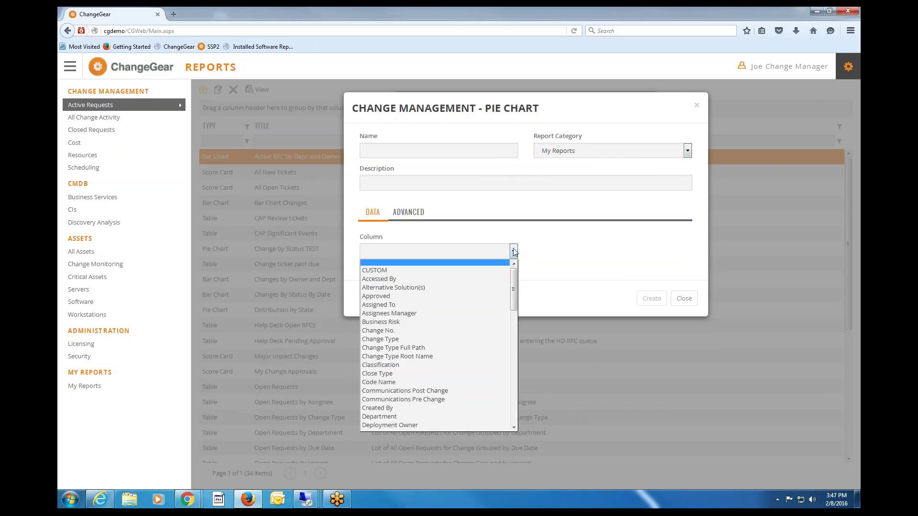
left_click(411, 339)
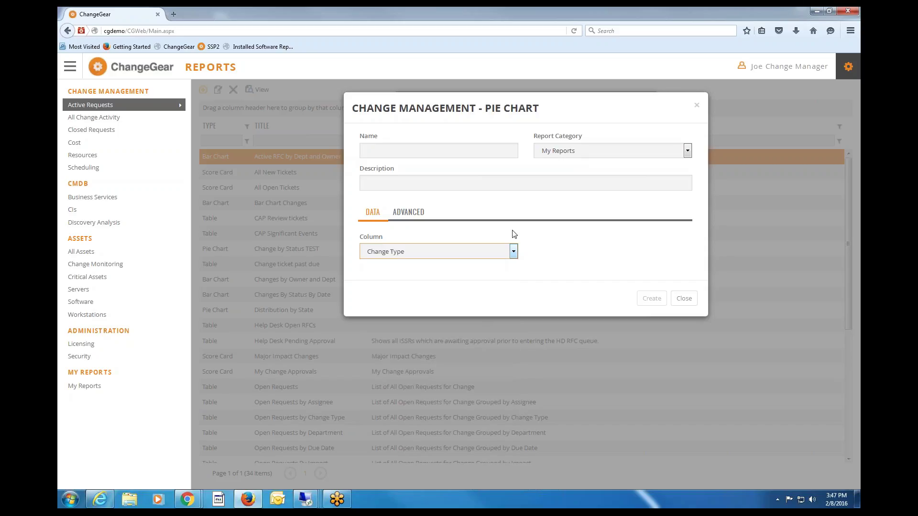
left_click(413, 215)
left_click(684, 301)
left_click(455, 230)
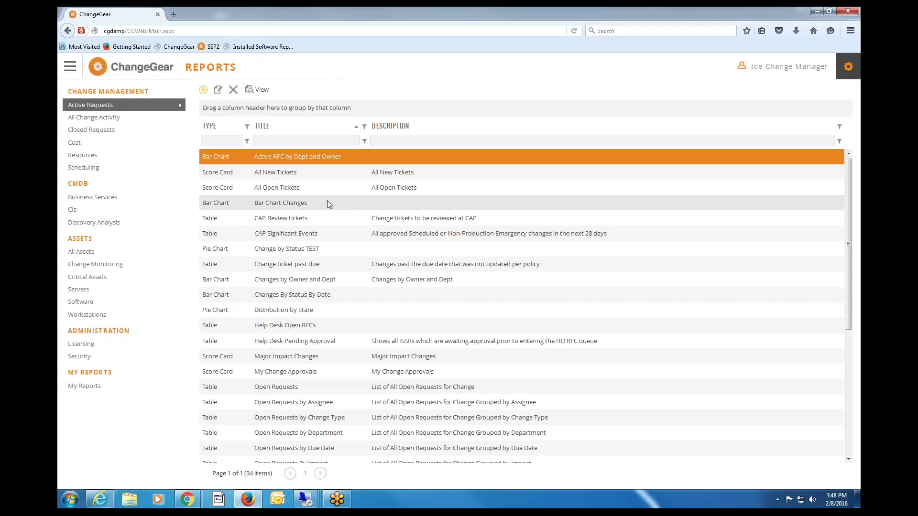
Select the CAP Significant Events report, then bring up the main module navigation menu.
left_click(334, 238)
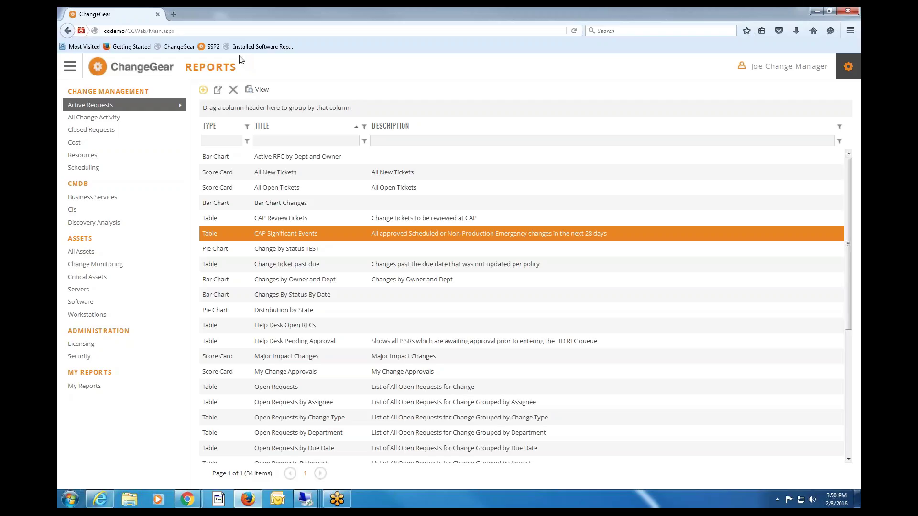
left_click(70, 74)
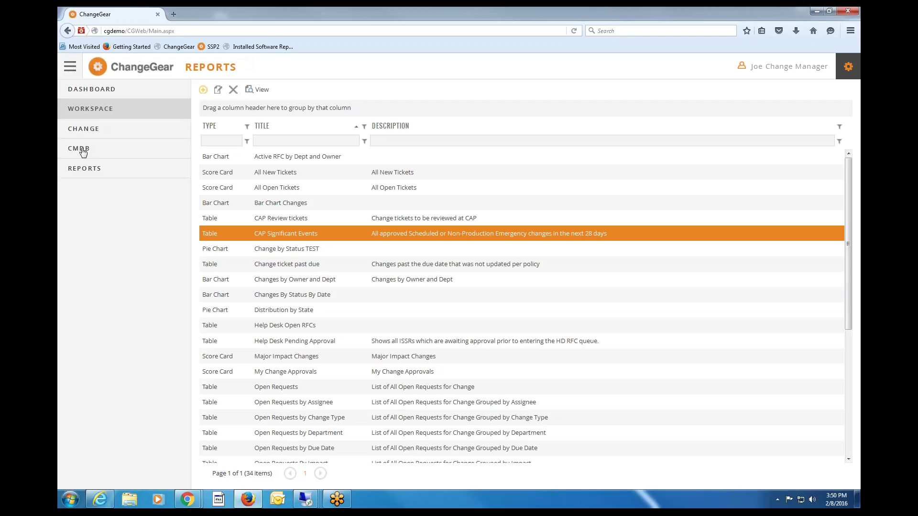
Open the Change module, switch to the My Team Completed Requests view, then choose All Tickets.
left_click(88, 127)
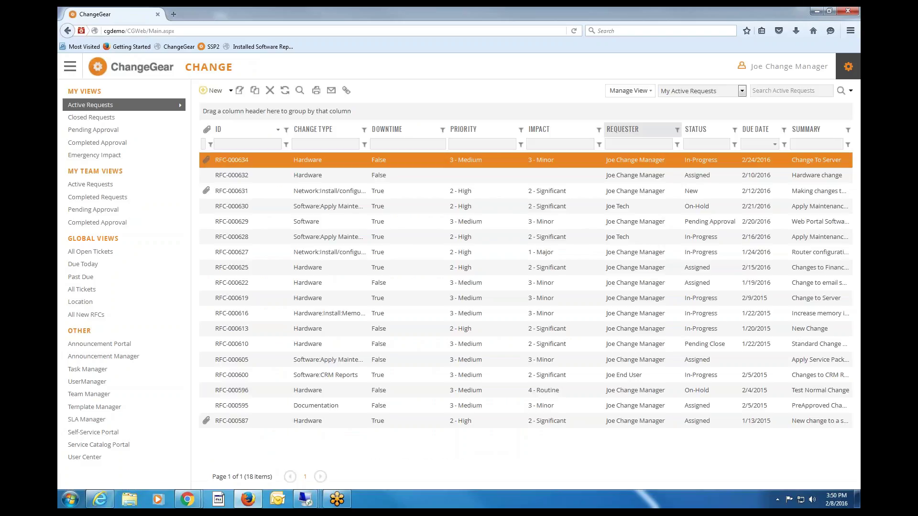
left_click(708, 91)
left_click(689, 198)
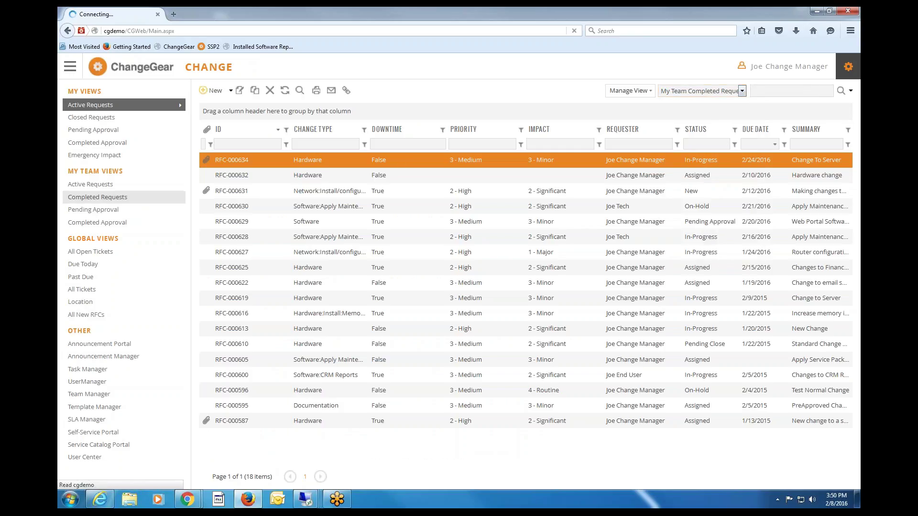
left_click(82, 290)
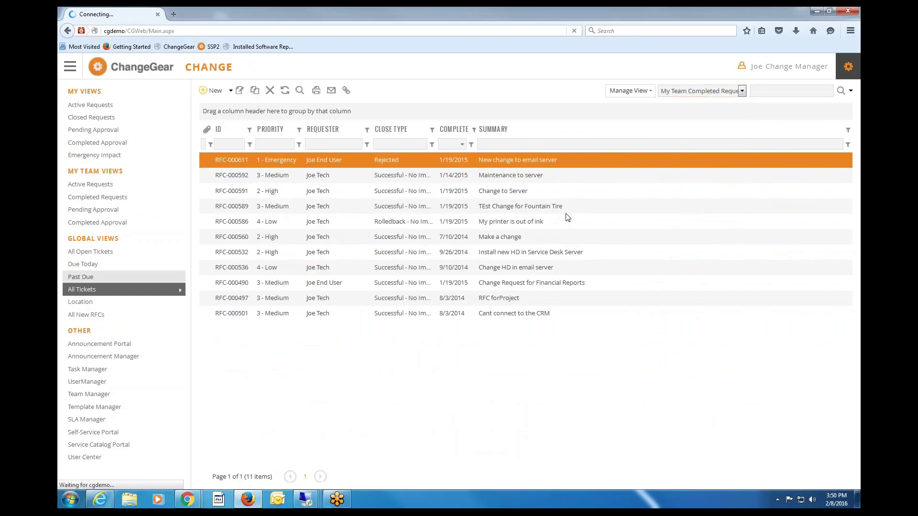